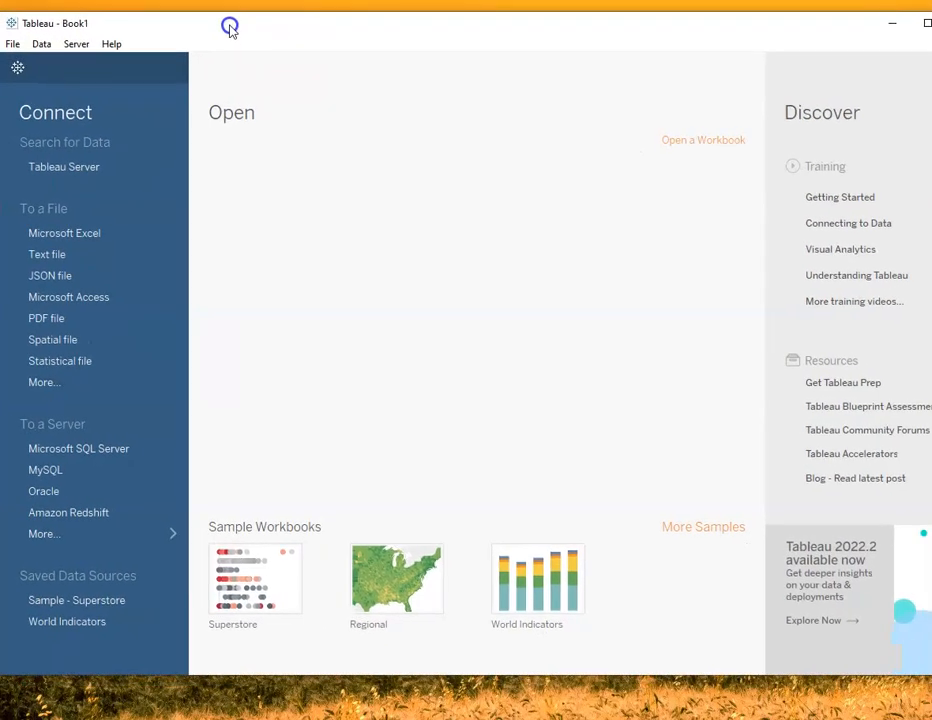
# Resize the application window so that it fills the visible screen area
pyautogui.moveTo(931, 231); pyautogui.dragTo(929, 231)
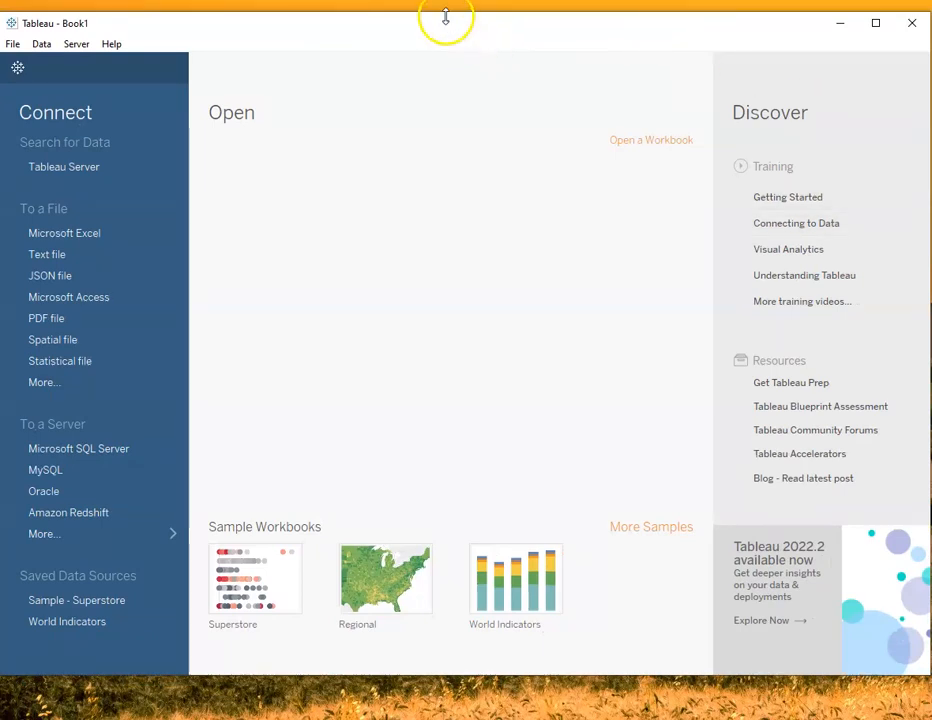
pyautogui.moveTo(443, 17); pyautogui.dragTo(443, 4)
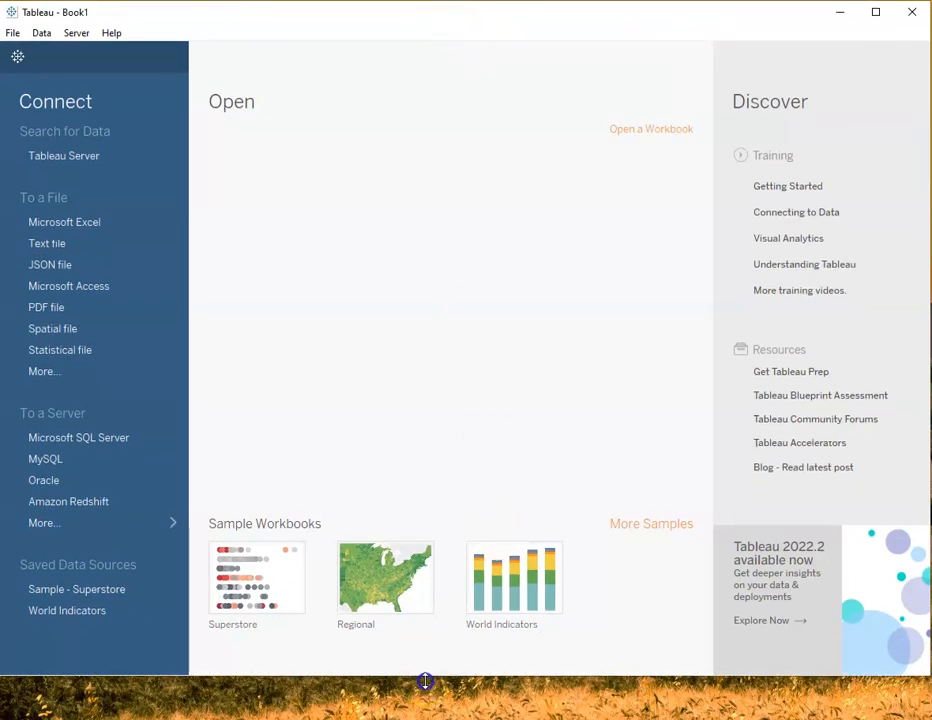
pyautogui.moveTo(424, 680); pyautogui.dragTo(430, 714)
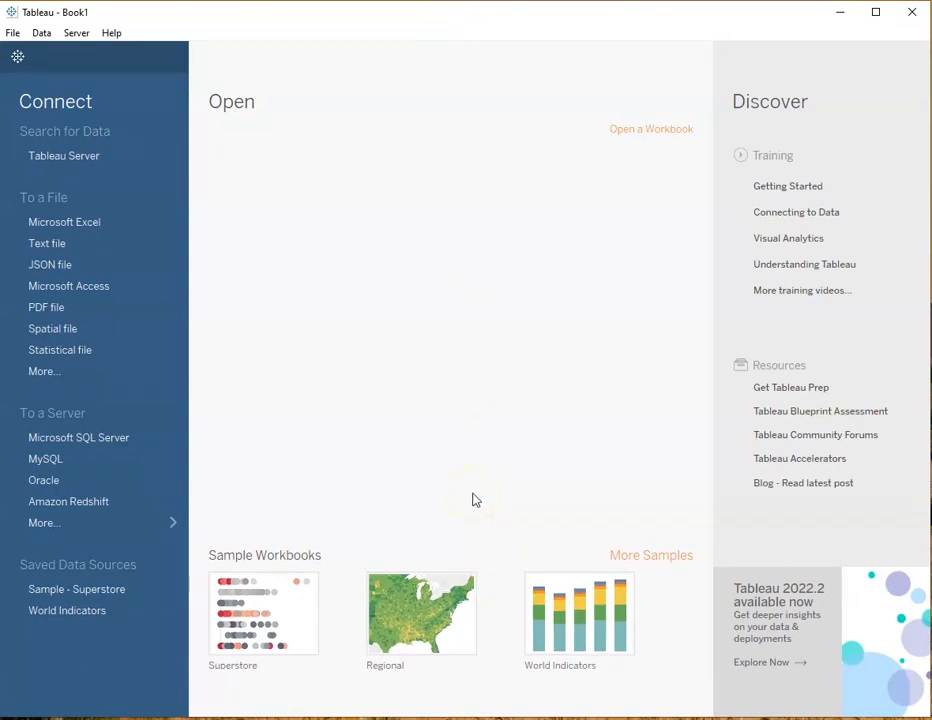
# Connect to the Excel file Tableau Data.xlsx and enlarge its data grid, collapsing the table details
pyautogui.click(66, 224)
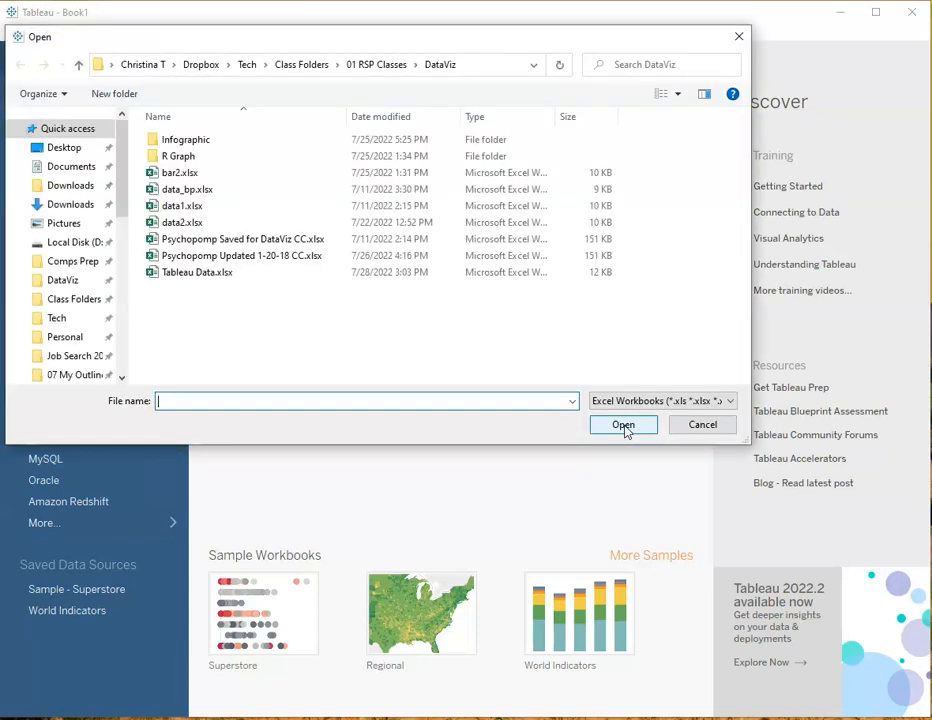
pyautogui.click(191, 273)
pyautogui.click(622, 424)
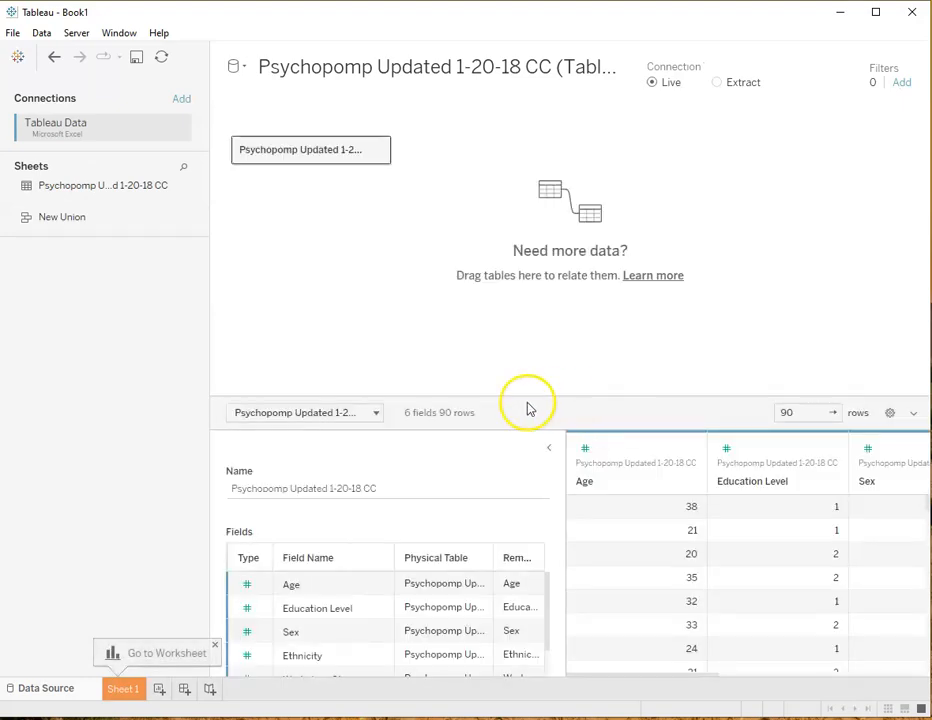
pyautogui.moveTo(570, 391); pyautogui.dragTo(545, 212)
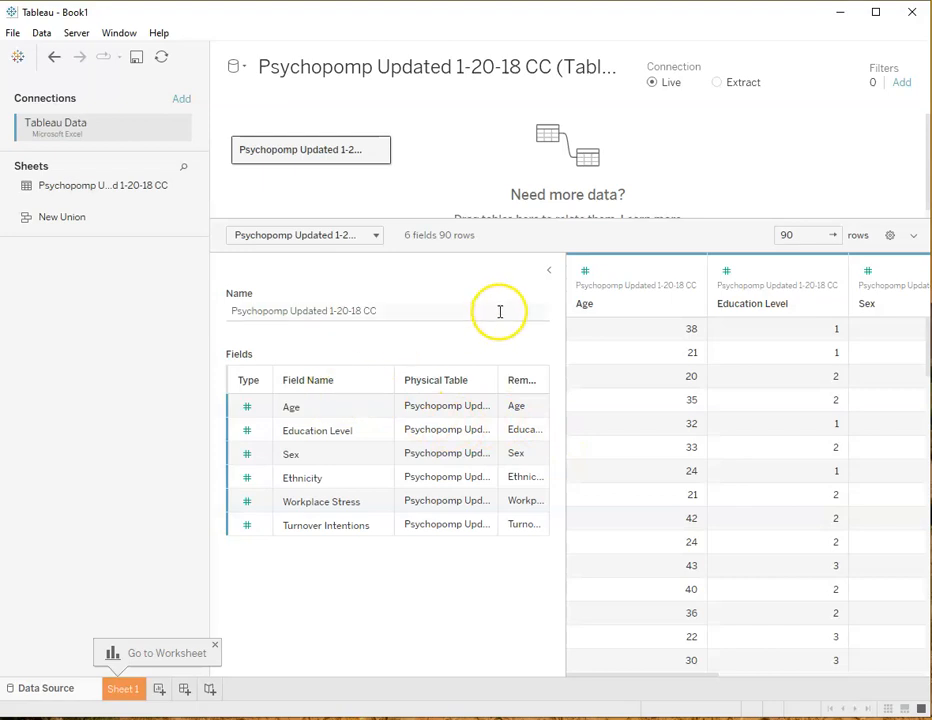
pyautogui.click(548, 272)
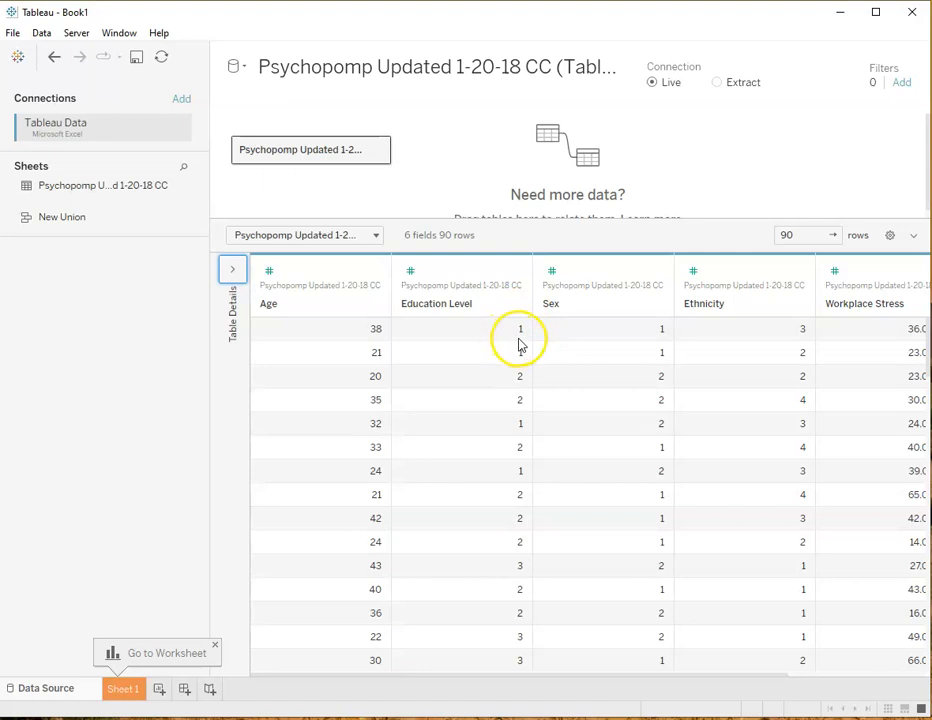
# Change the data type of the Education Level, Sex and Ethnicity fields to String
pyautogui.click(411, 271)
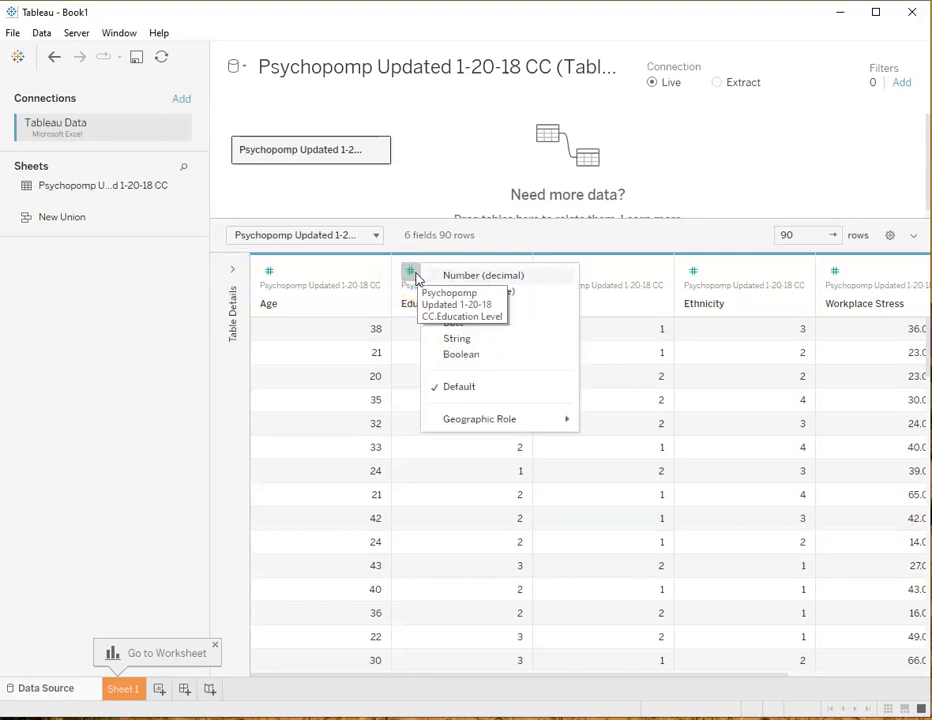
pyautogui.click(463, 340)
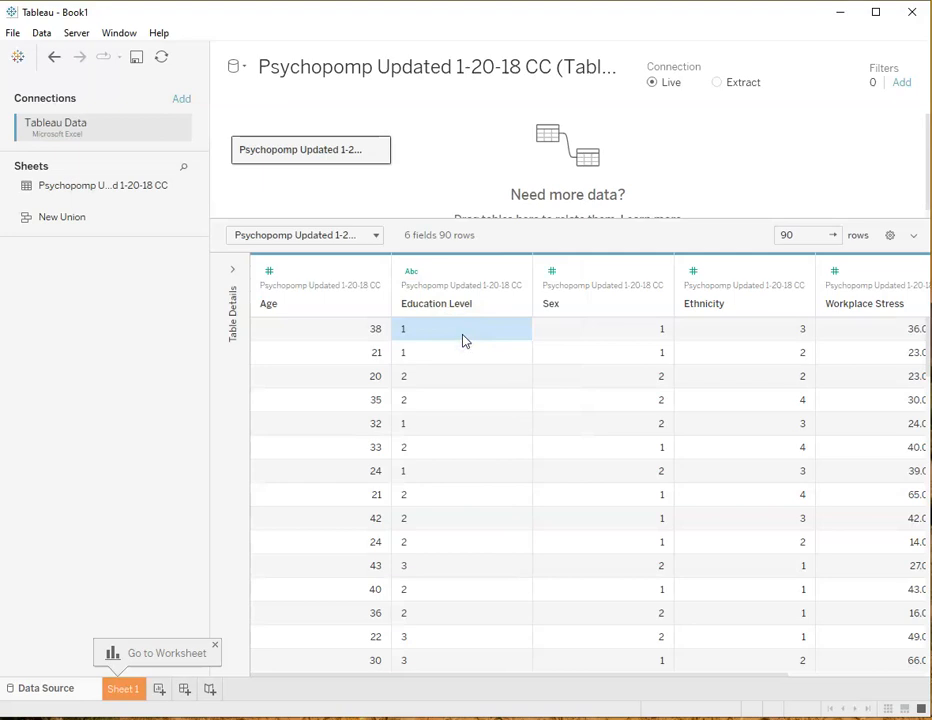
pyautogui.click(553, 273)
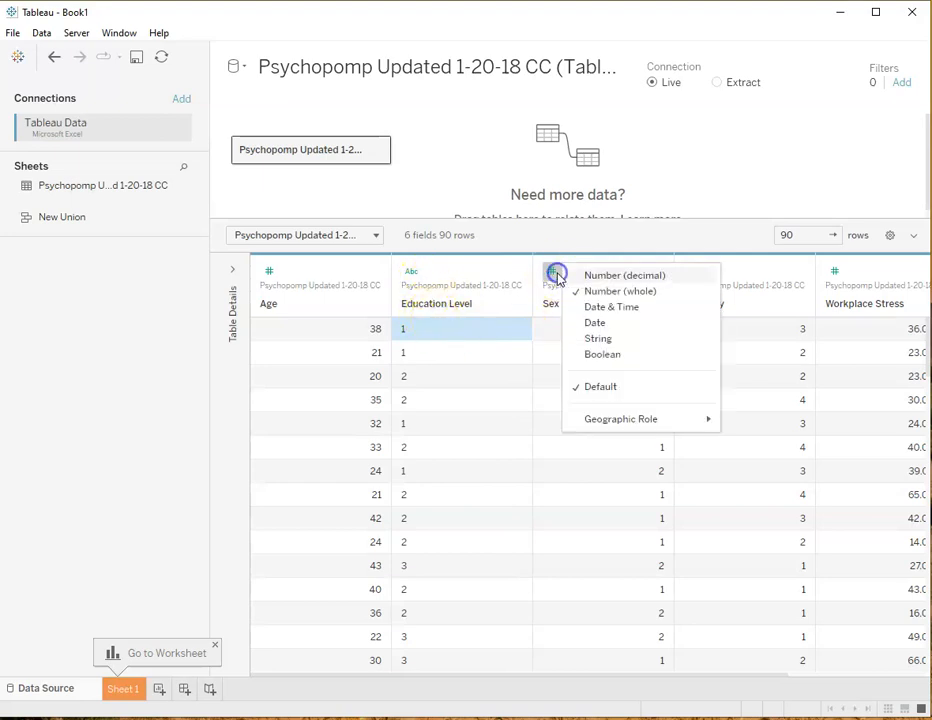
pyautogui.click(598, 339)
pyautogui.click(692, 271)
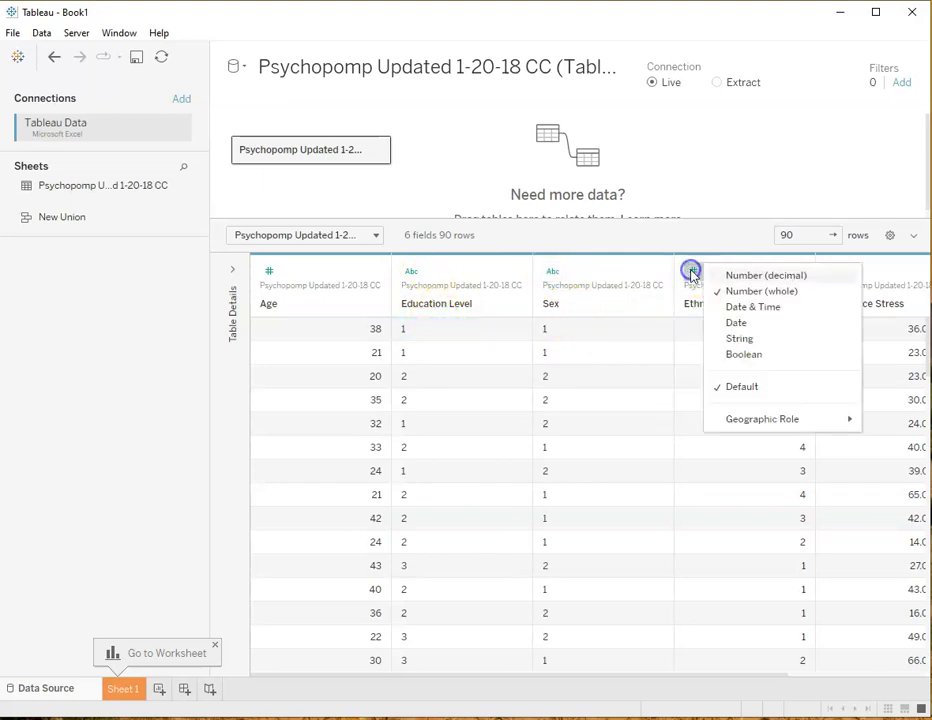
pyautogui.click(735, 340)
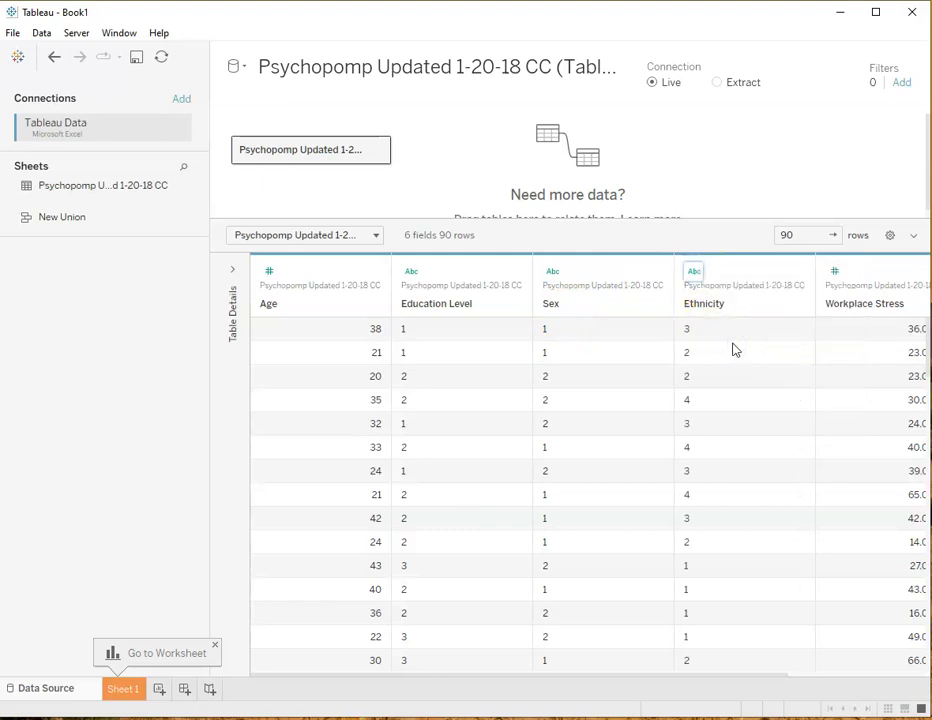
# Start editing the Education Level aliases and give member 1 the alias Bachelor's Degree
pyautogui.click(515, 272)
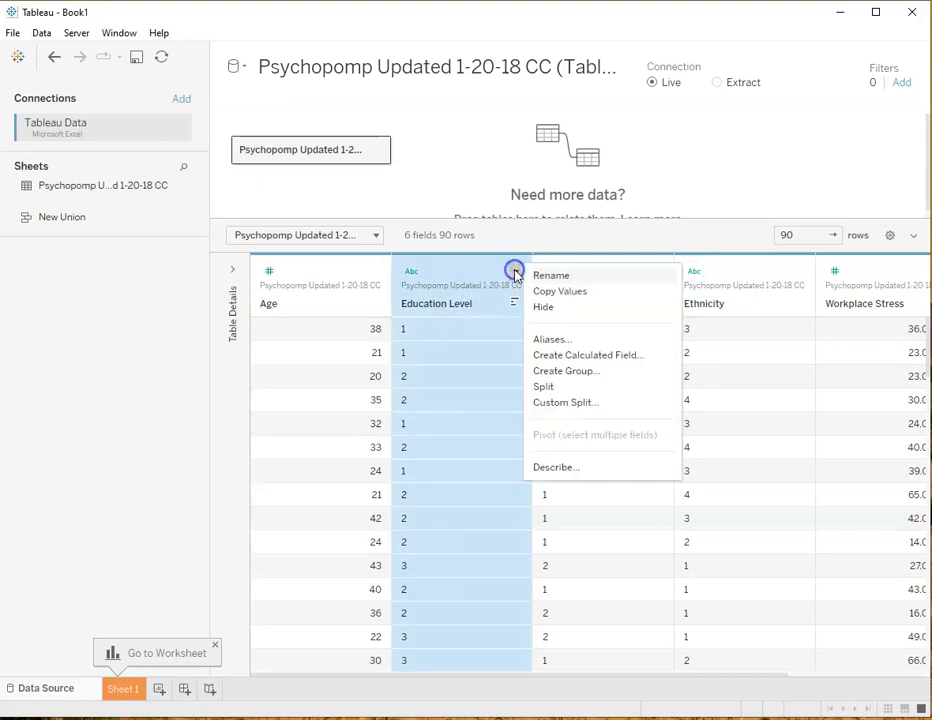
pyautogui.click(547, 339)
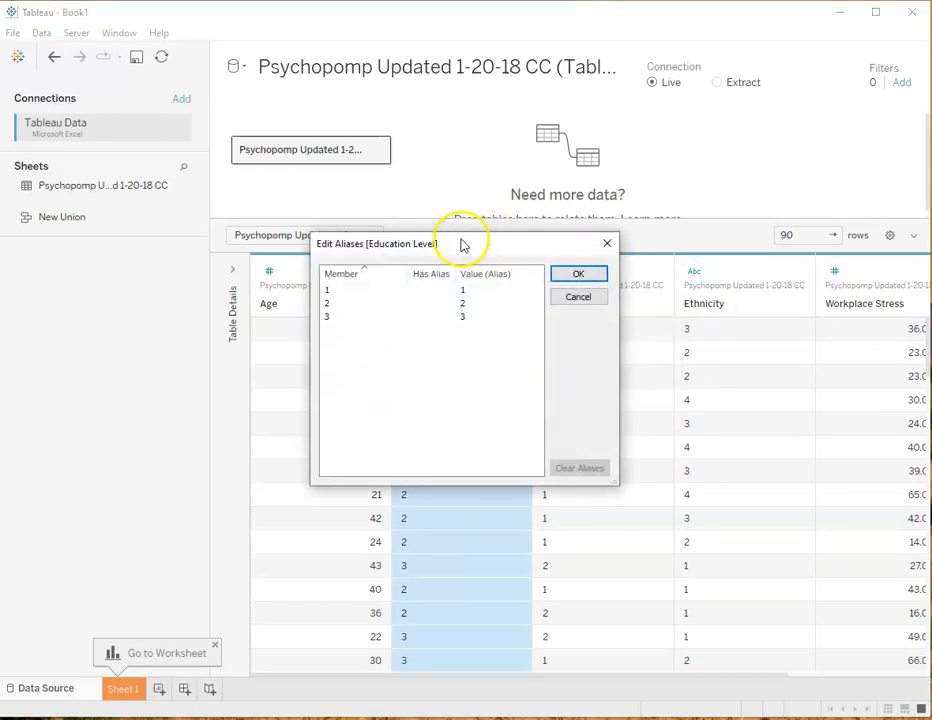
pyautogui.click(478, 291)
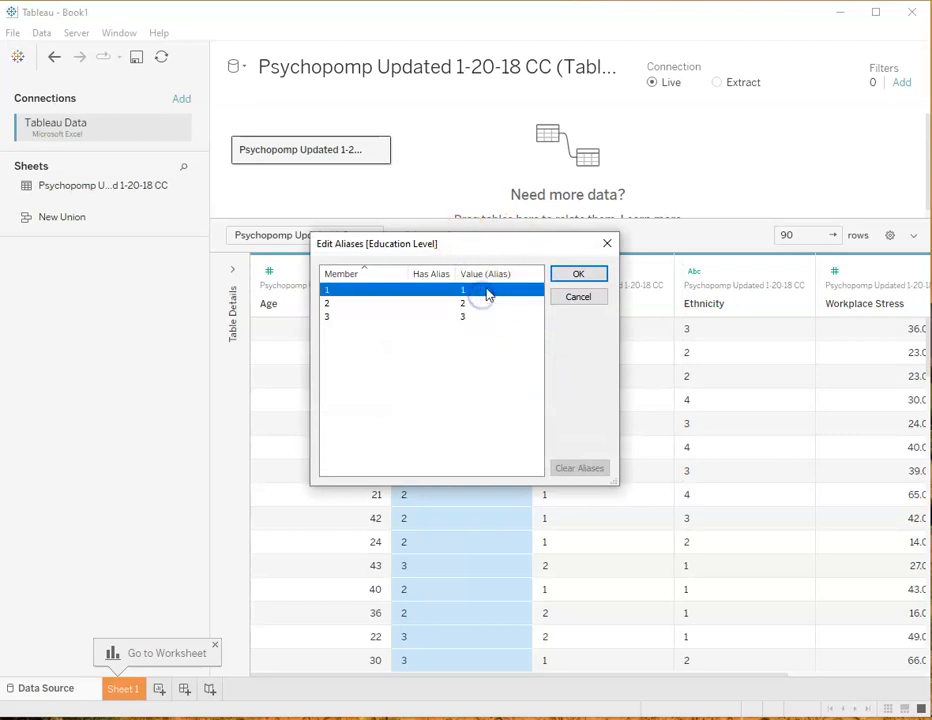
pyautogui.click(483, 289)
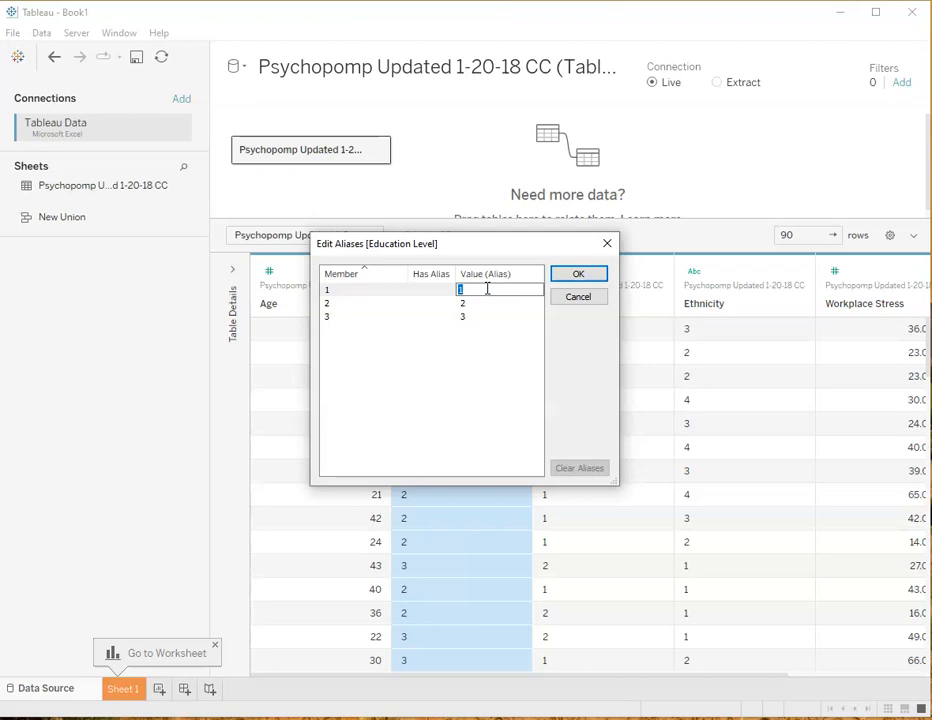
pyautogui.write("Bachelor's Degree")
# Give Education Level member 2 the alias Master's Degree and member 3 Doctorate Degree, and apply the aliases
pyautogui.click(468, 303)
pyautogui.click(470, 301)
pyautogui.write("Master's Degre")
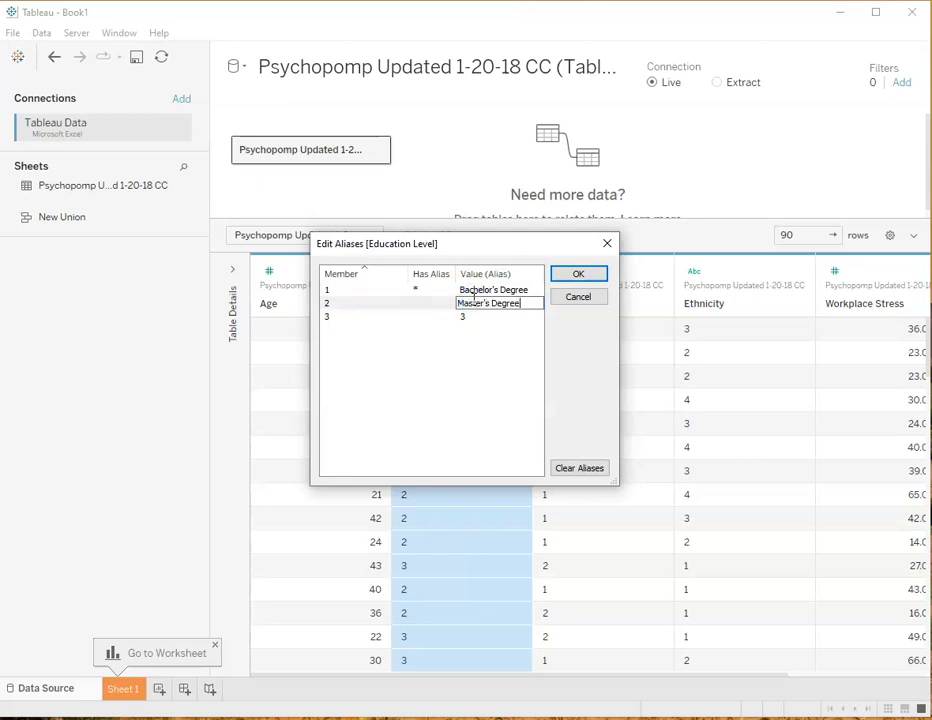
pyautogui.click(474, 317)
pyautogui.click(475, 316)
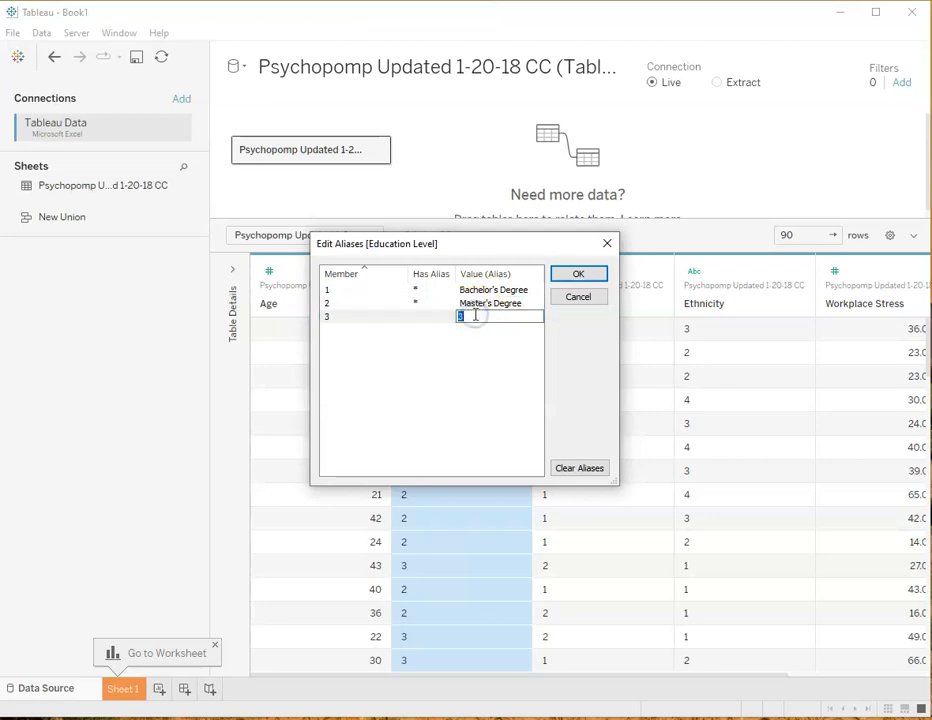
pyautogui.write('Doctorate Degree')
pyautogui.click(585, 273)
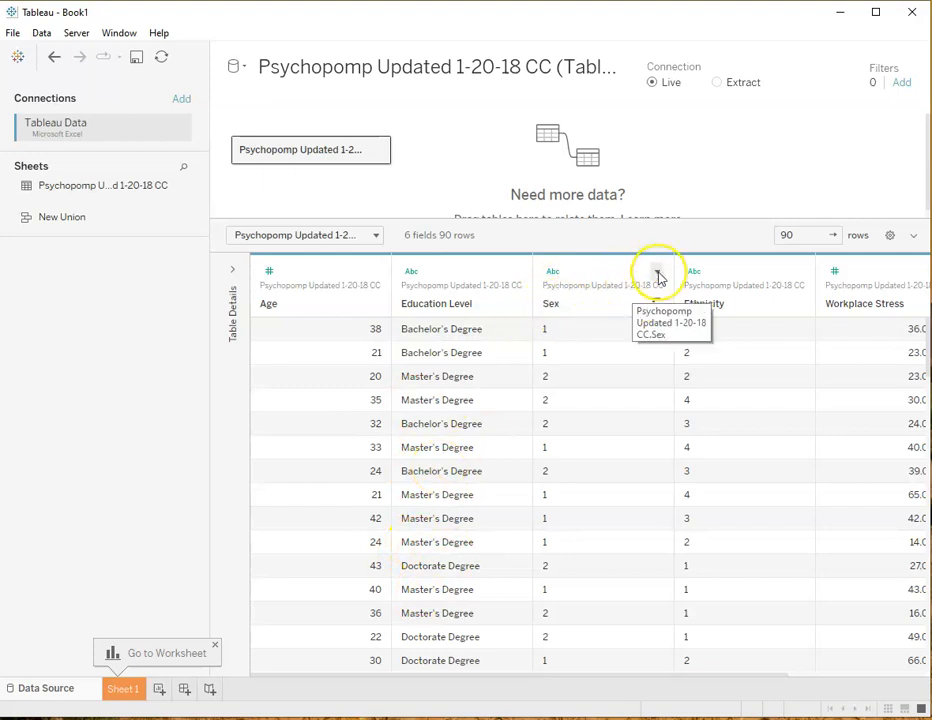
# Set the Sex field's aliases to Female for member 1 and Male for member 2
pyautogui.click(657, 274)
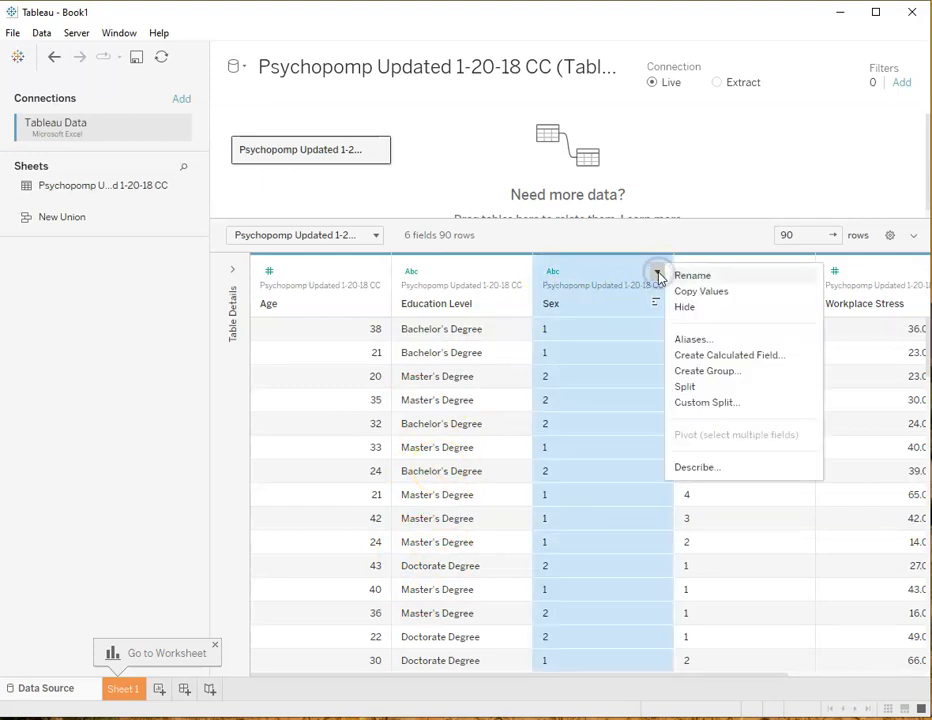
pyautogui.click(690, 339)
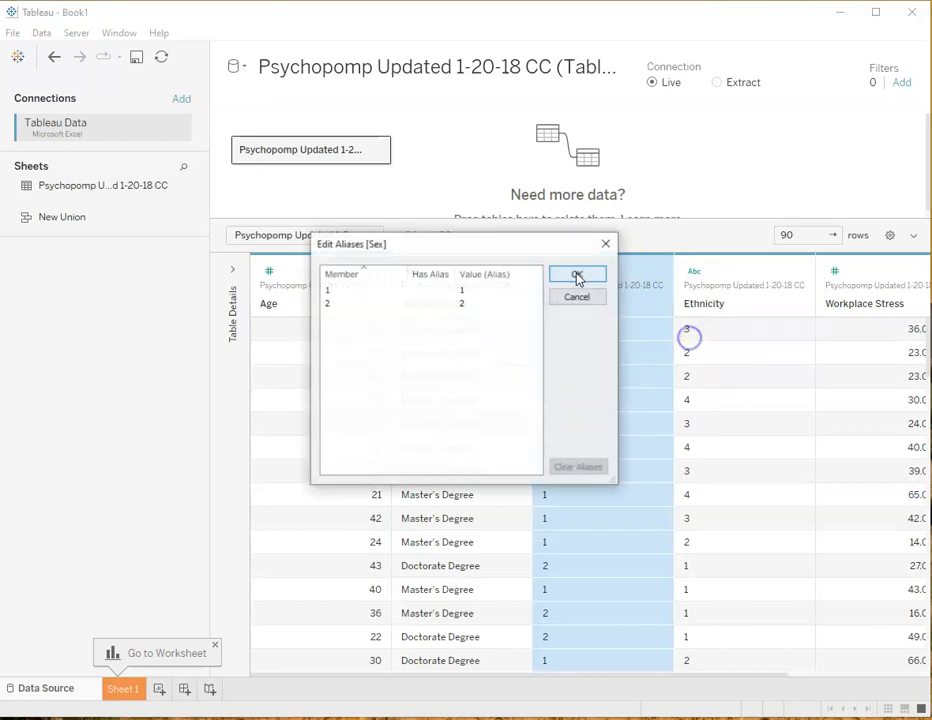
pyautogui.doubleClick(484, 288)
pyautogui.write('Female')
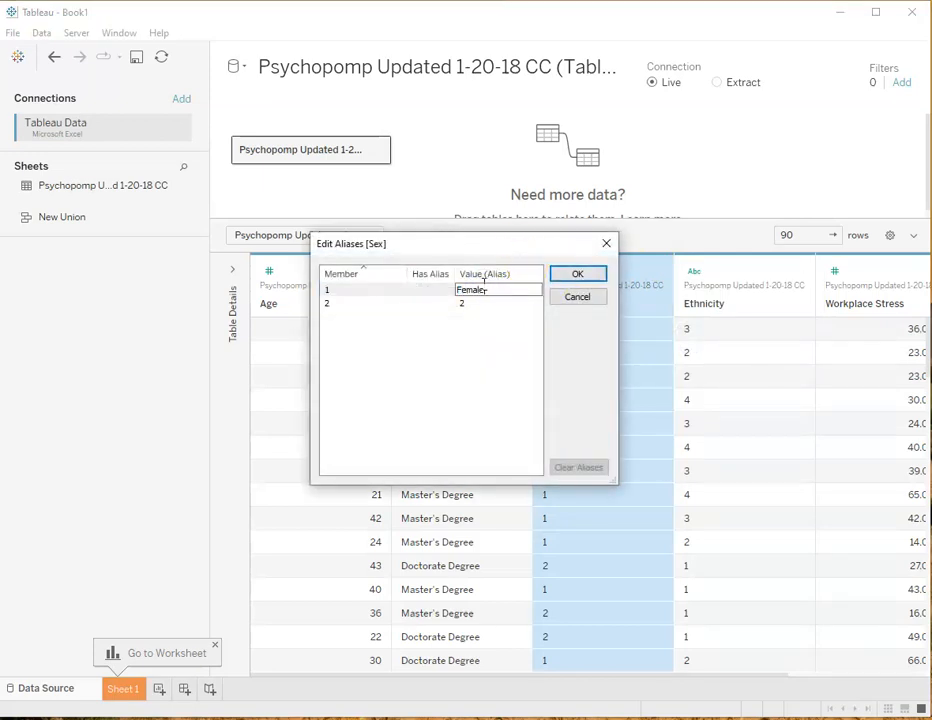
pyautogui.press('Tab')
pyautogui.write('M')
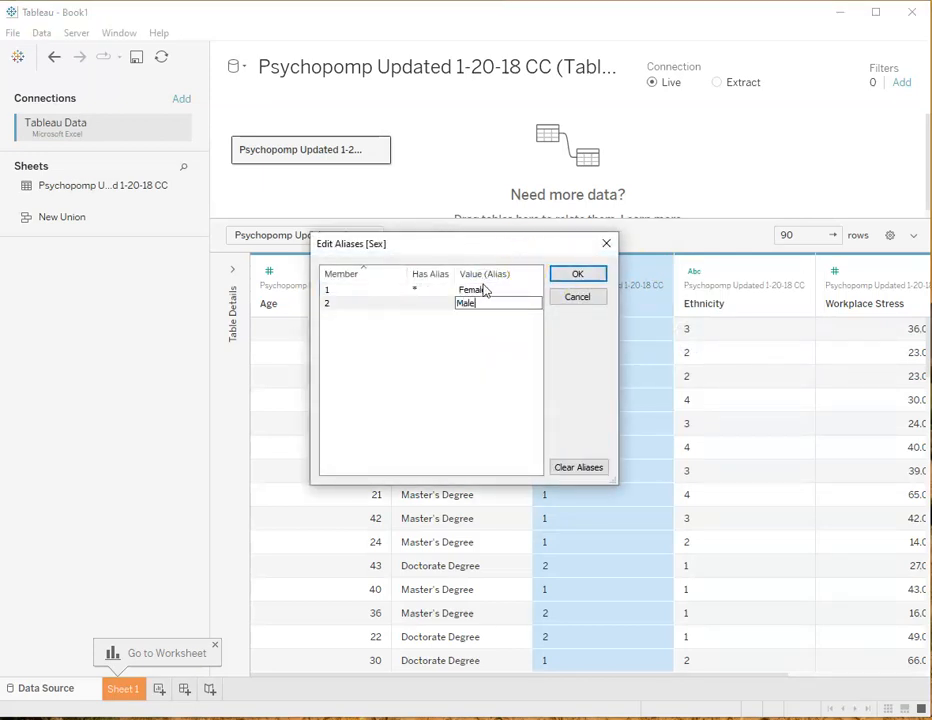
pyautogui.write('ale')
pyautogui.click(574, 270)
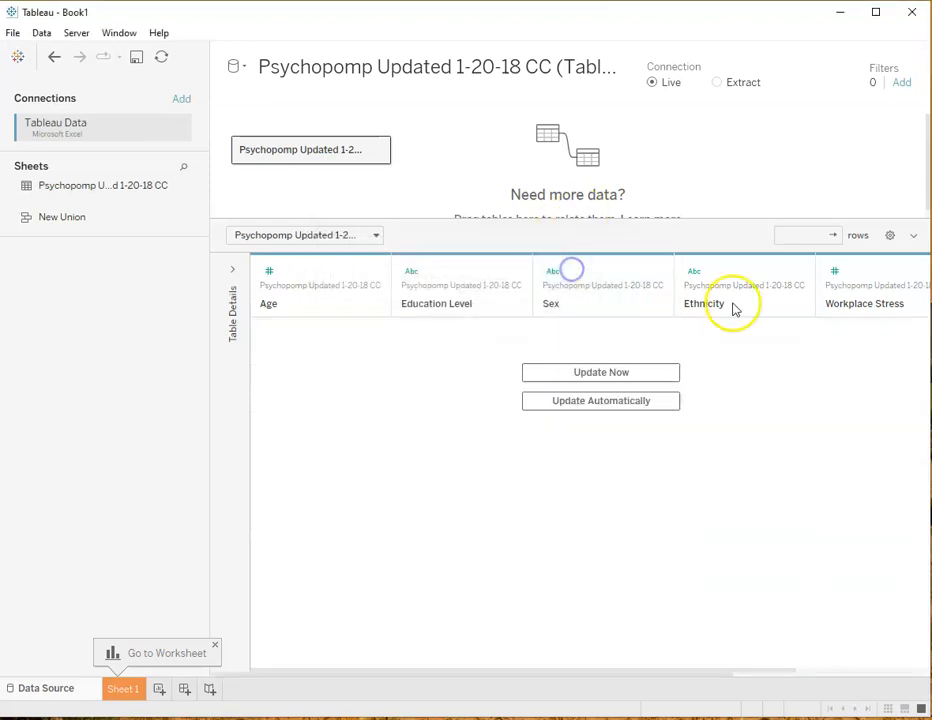
# Set the Ethnicity aliases for members 1 to 4 to White, Black, Hispanic and Asian
pyautogui.click(798, 272)
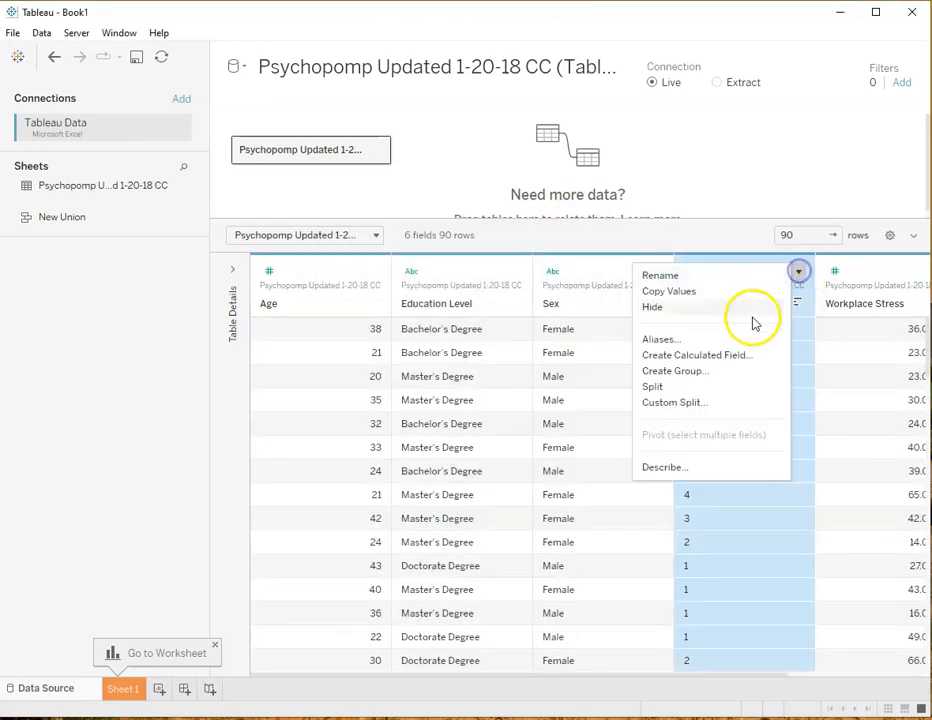
pyautogui.click(668, 339)
pyautogui.click(478, 290)
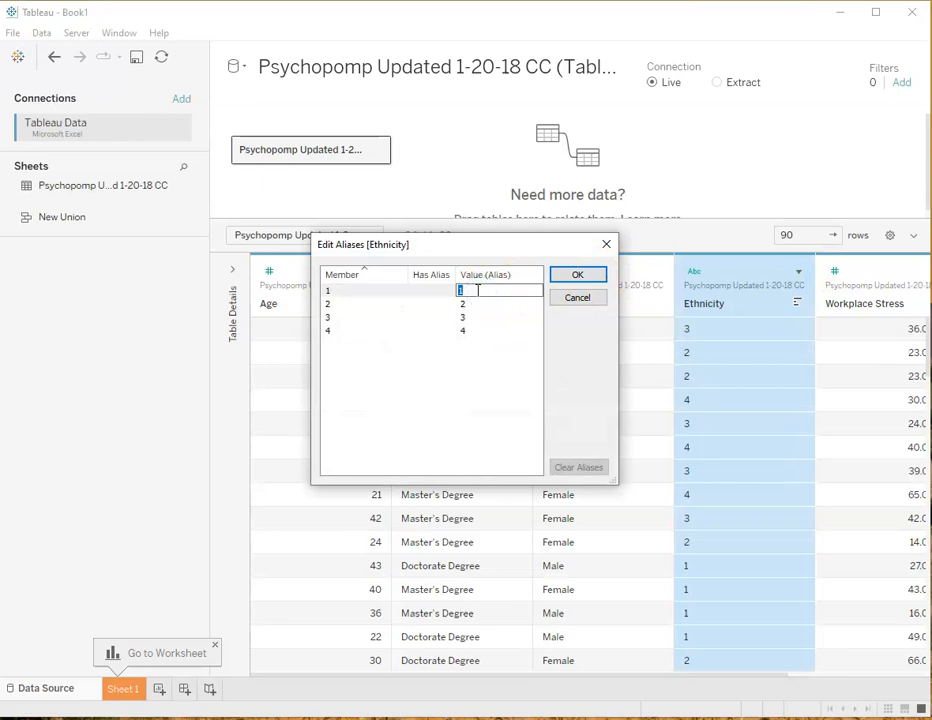
pyautogui.write('White')
pyautogui.press('Return')
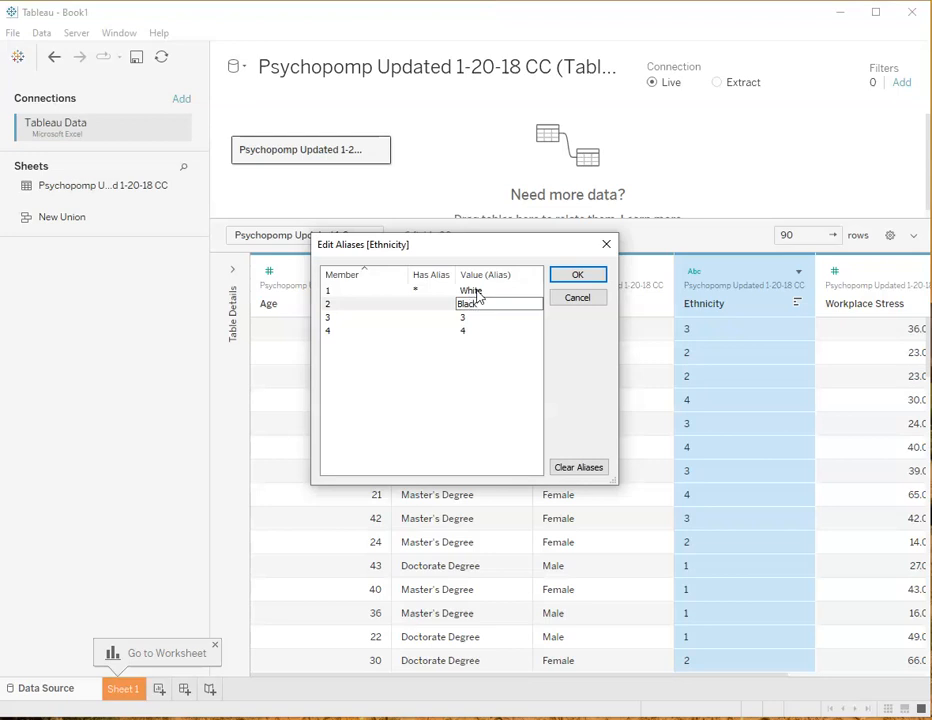
pyautogui.press('Return')
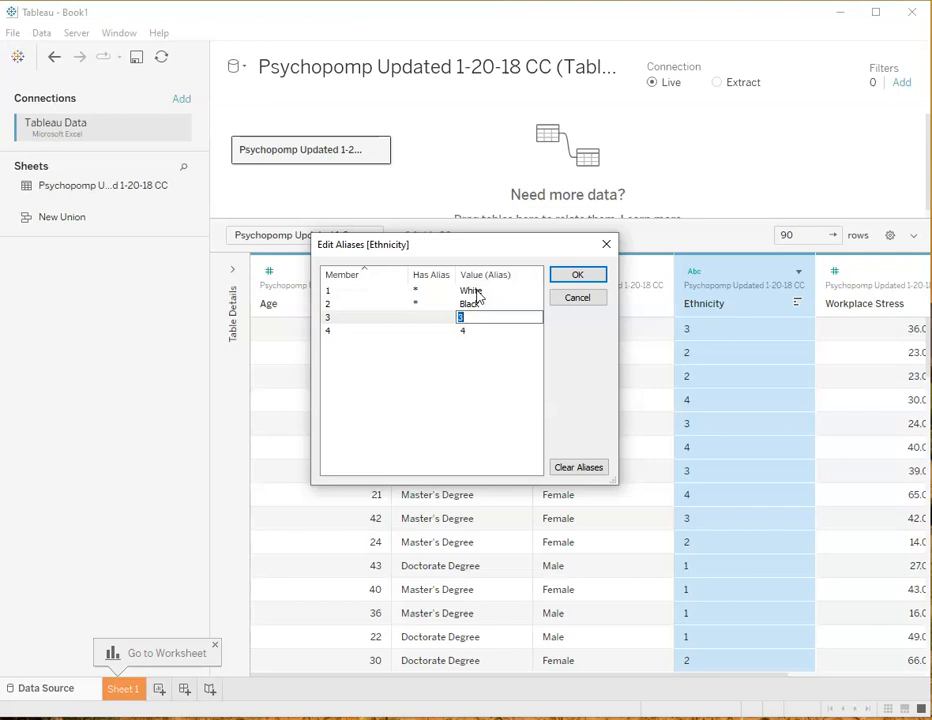
pyautogui.write('Hispanic')
pyautogui.press('Return')
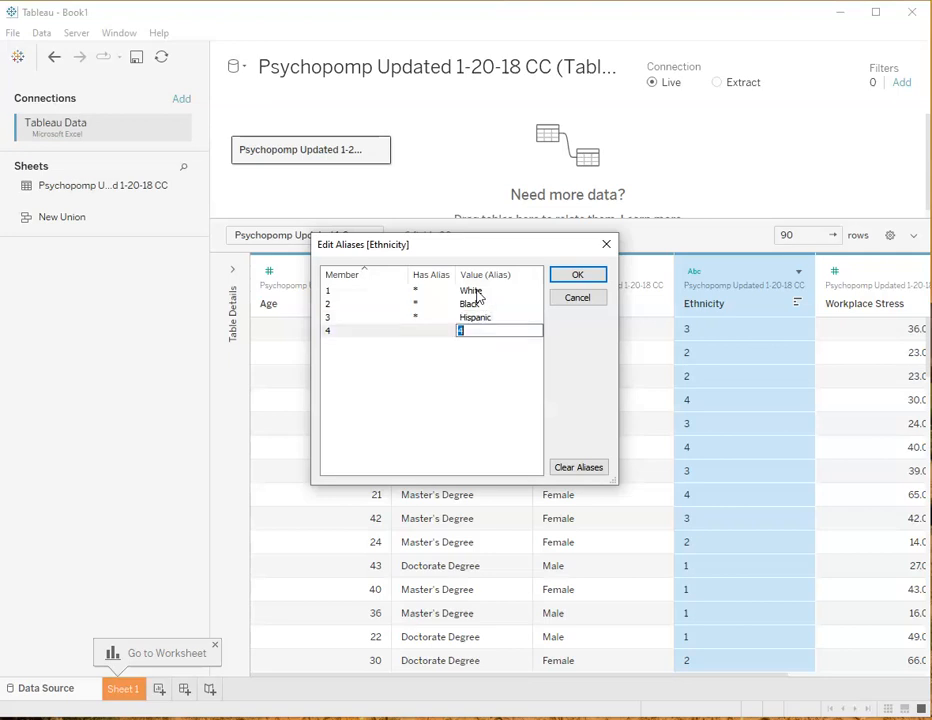
pyautogui.write('Asian')
pyautogui.press('Return')
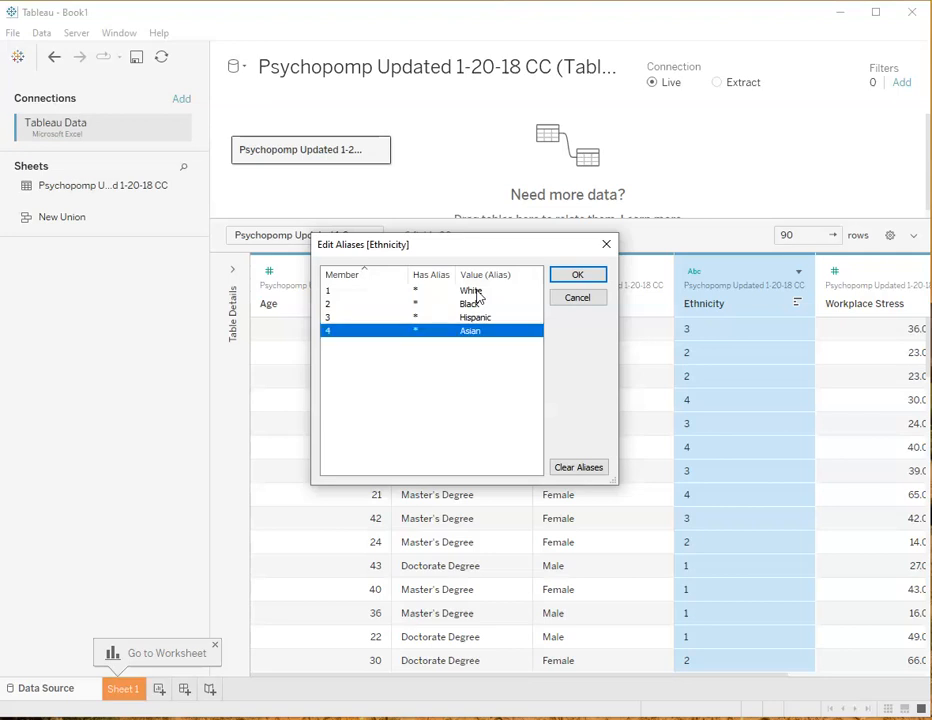
# Change the alias of Ethnicity member 3 to American Indian and apply the aliases
pyautogui.click(470, 317)
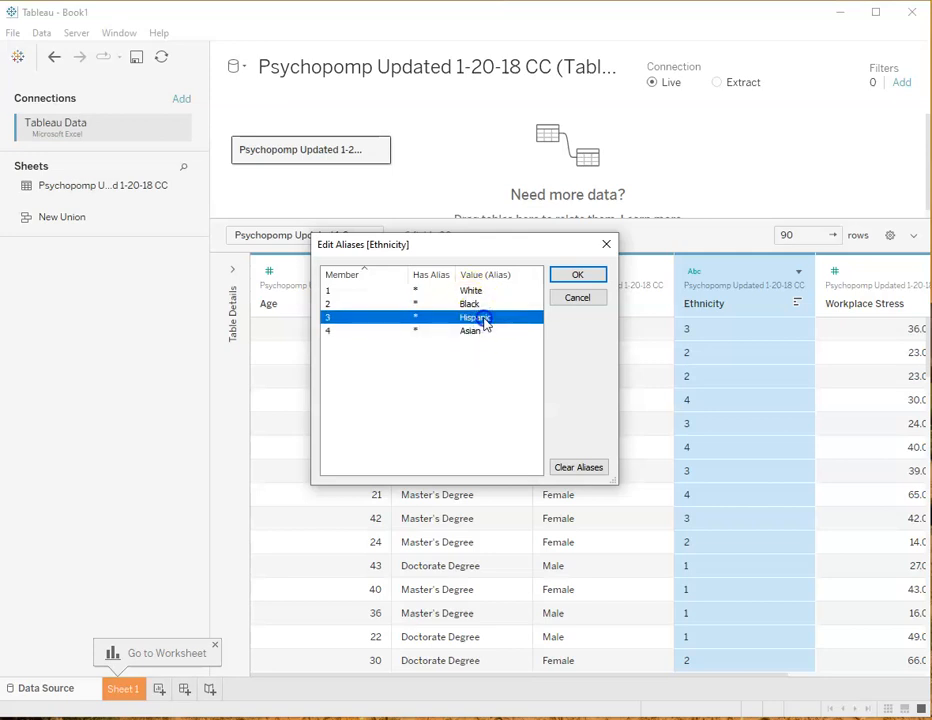
pyautogui.click(485, 318)
pyautogui.write('Latin')
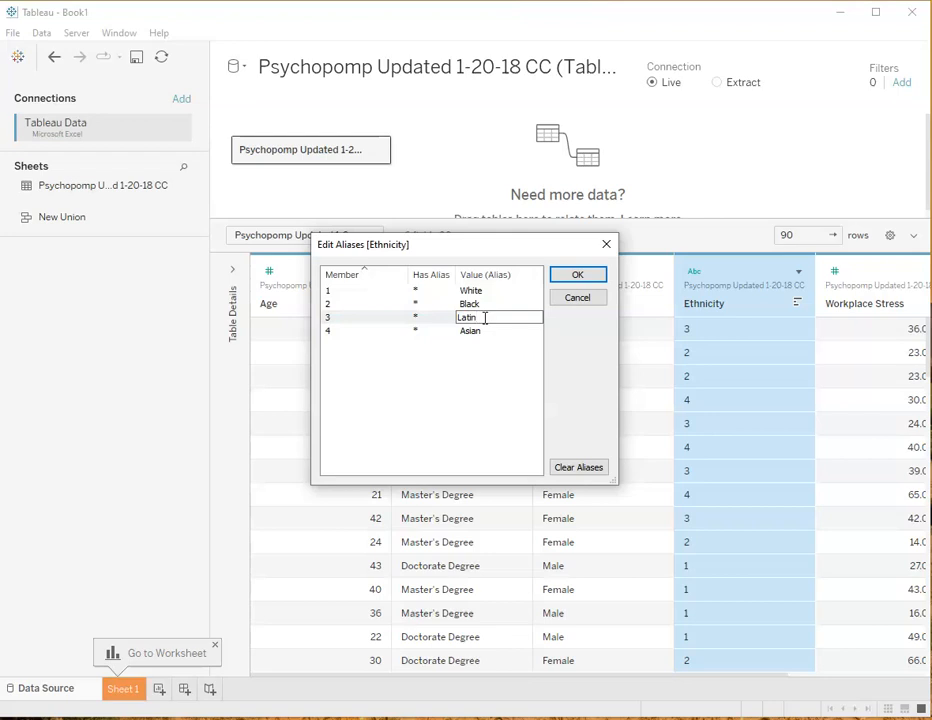
pyautogui.press('BackSpace')
pyautogui.press('BackSpace')
pyautogui.press('BackSpace')
pyautogui.write('Hi')
pyautogui.write('American')
pyautogui.write(' INdian')
pyautogui.press('BackSpace')
pyautogui.press('BackSpace')
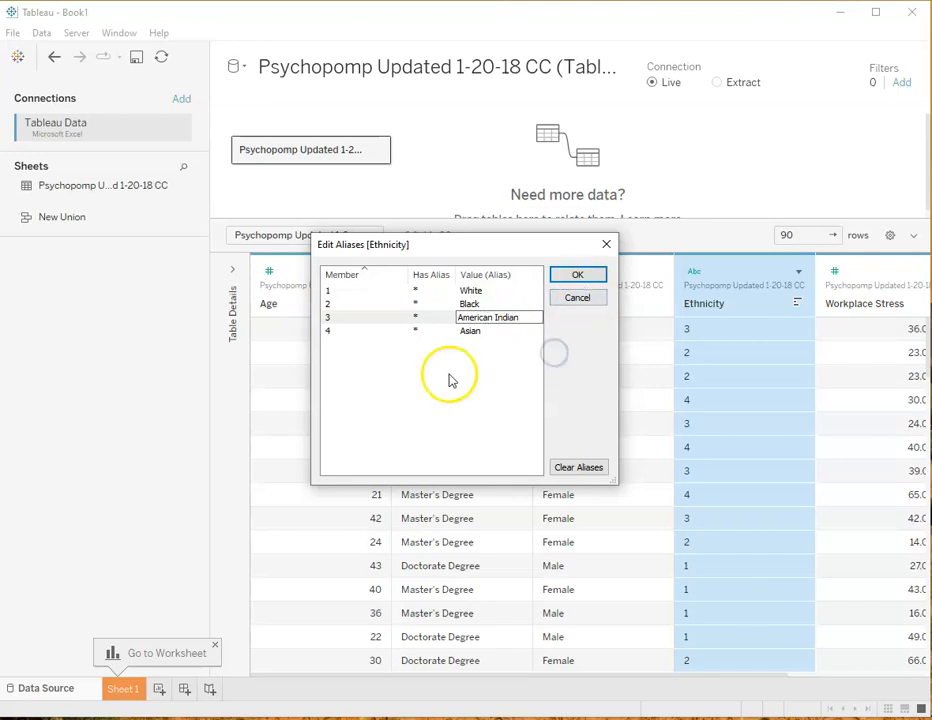
pyautogui.click(508, 370)
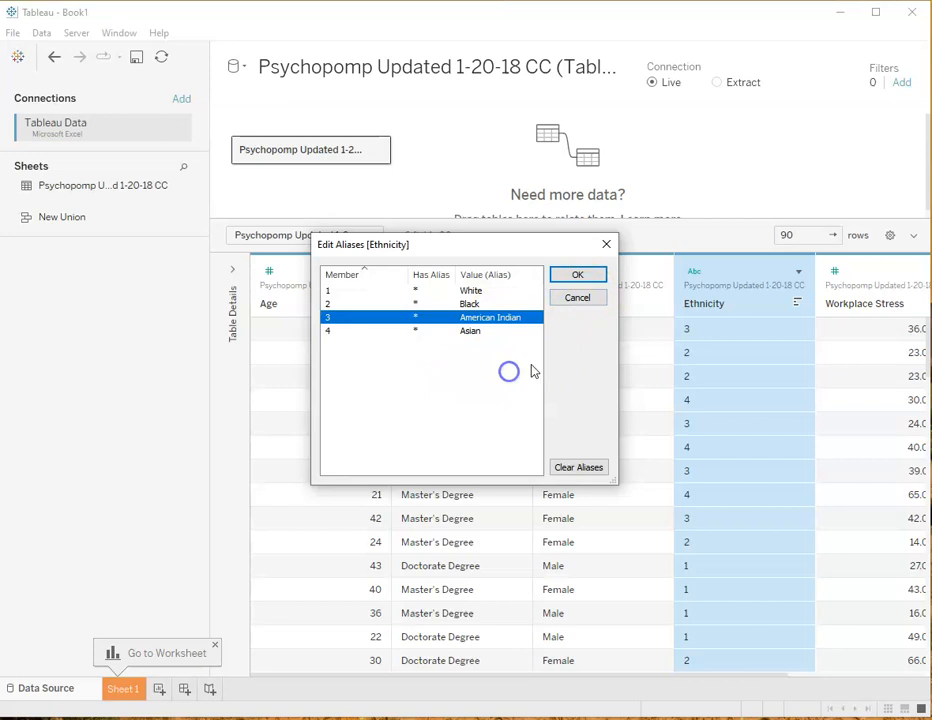
pyautogui.click(577, 276)
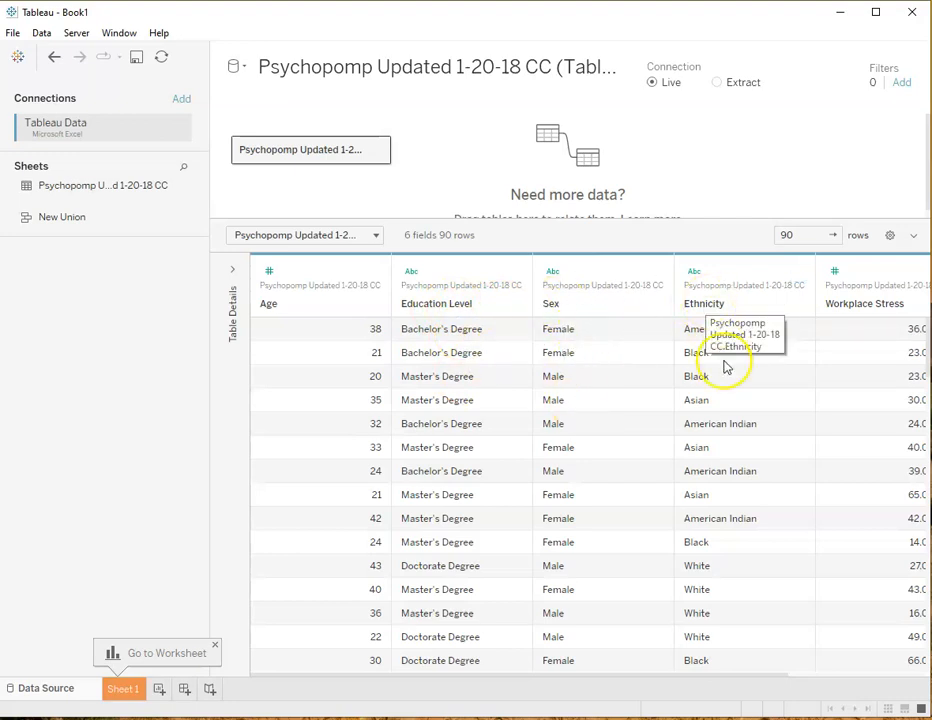
# Change the Workplace Stress field's data type to whole number
pyautogui.moveTo(615, 676); pyautogui.dragTo(775, 676)
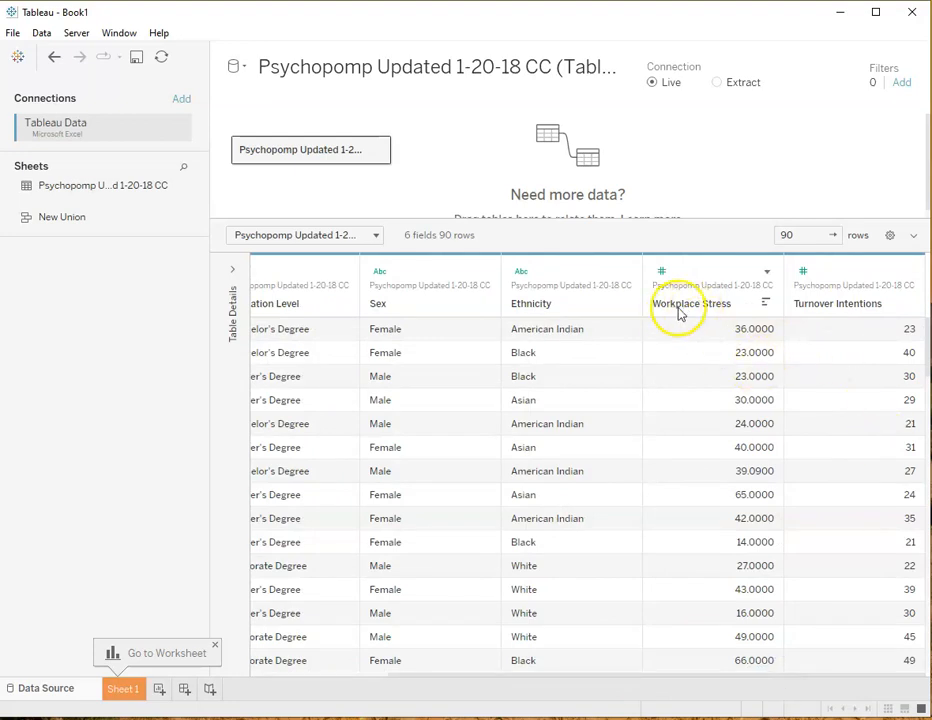
pyautogui.click(767, 271)
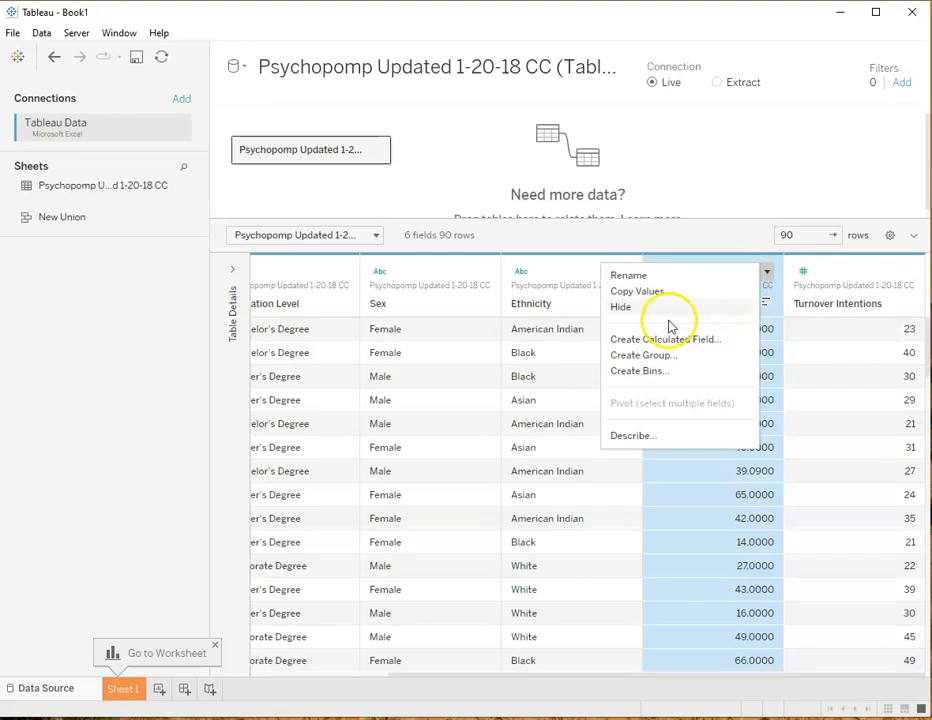
pyautogui.click(768, 271)
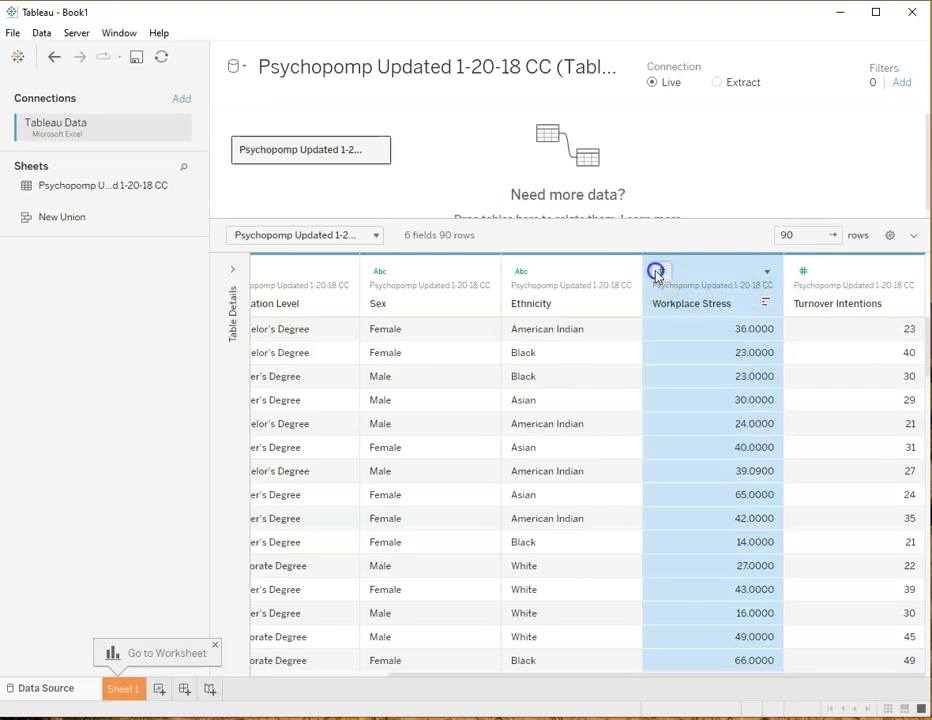
pyautogui.click(659, 274)
pyautogui.click(703, 291)
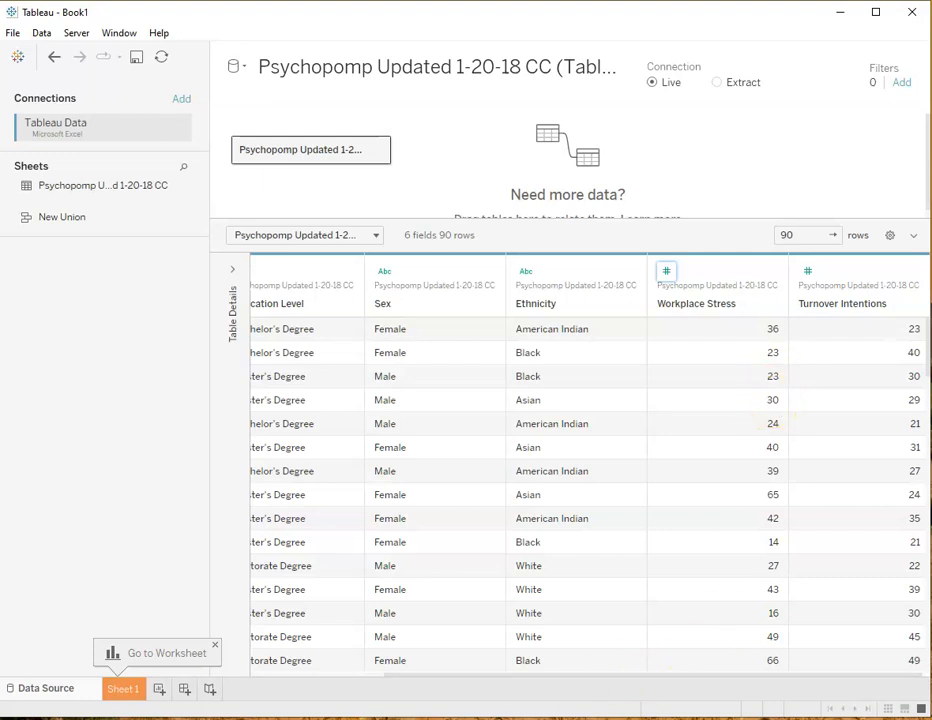
pyautogui.click(583, 670)
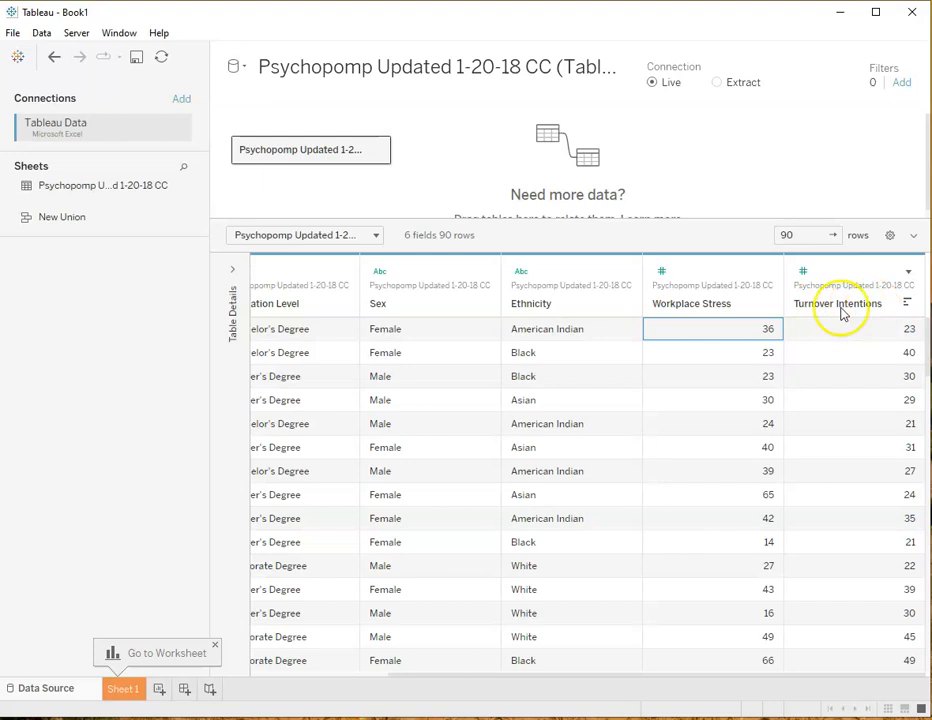
pyautogui.moveTo(601, 680); pyautogui.dragTo(446, 684)
# Open the Sheet 1 worksheet and rename it Plot 1
pyautogui.click(124, 688)
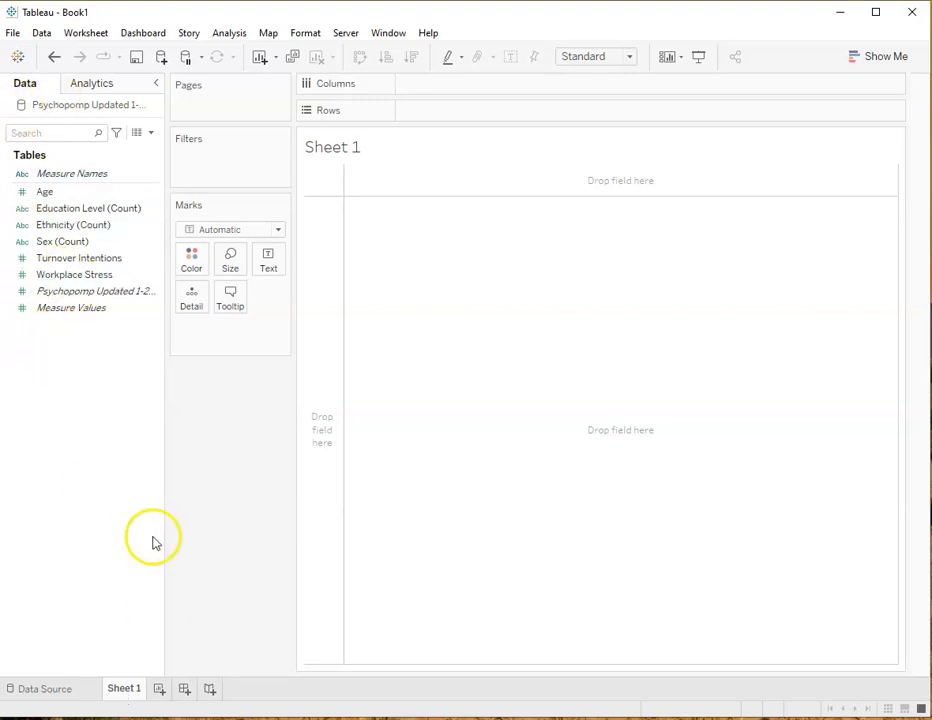
pyautogui.doubleClick(124, 688)
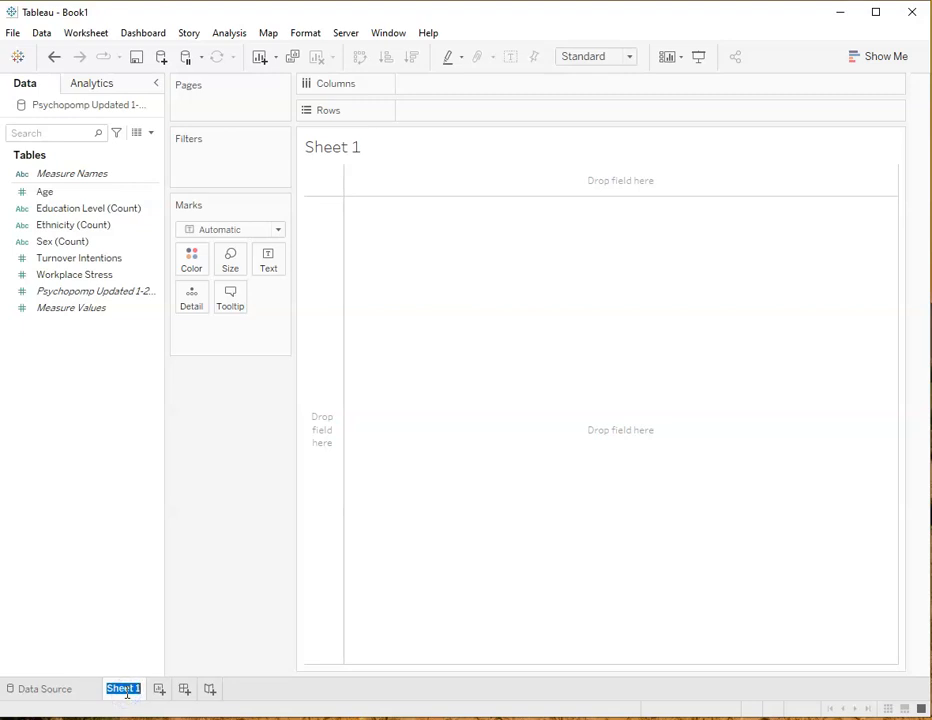
pyautogui.write('Plot1')
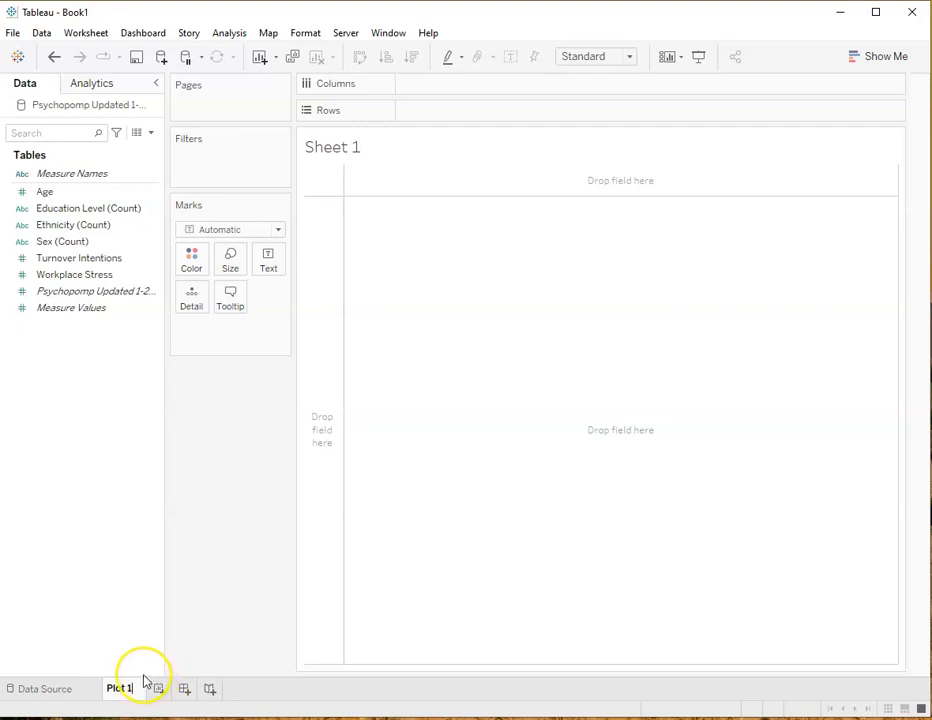
pyautogui.click(143, 681)
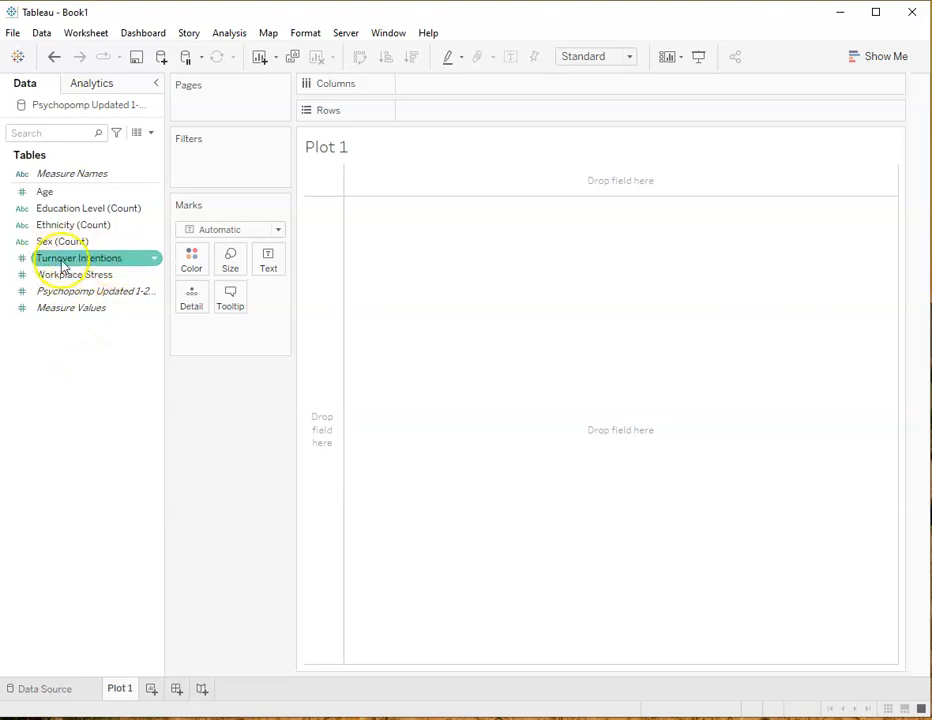
# Create a calculated field from Turnover Intentions and name it ZScore Turnover Intentions
pyautogui.click(153, 261)
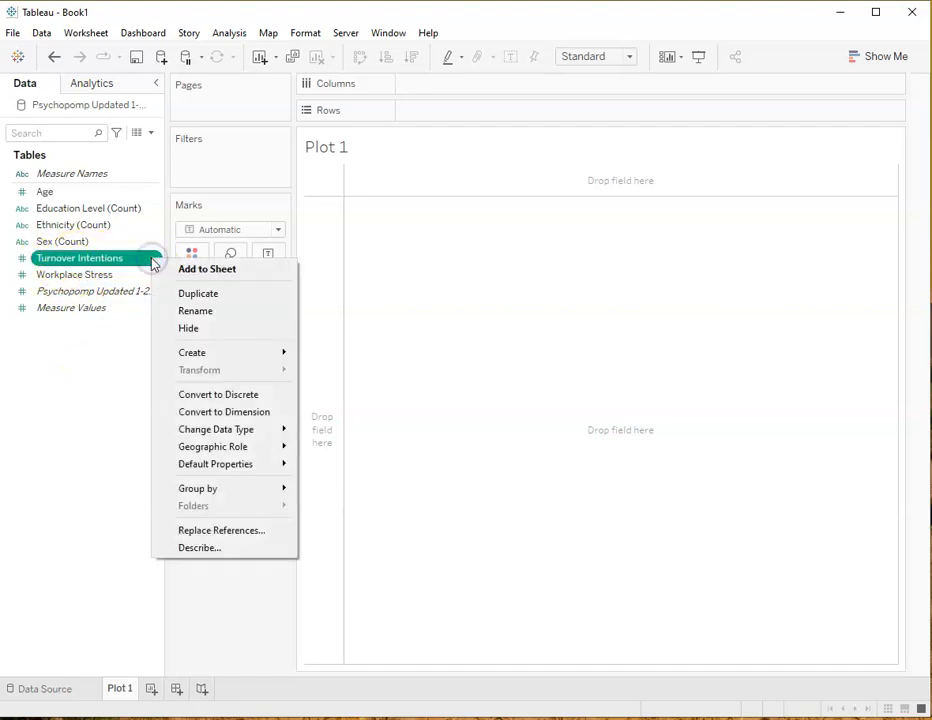
pyautogui.click(143, 265)
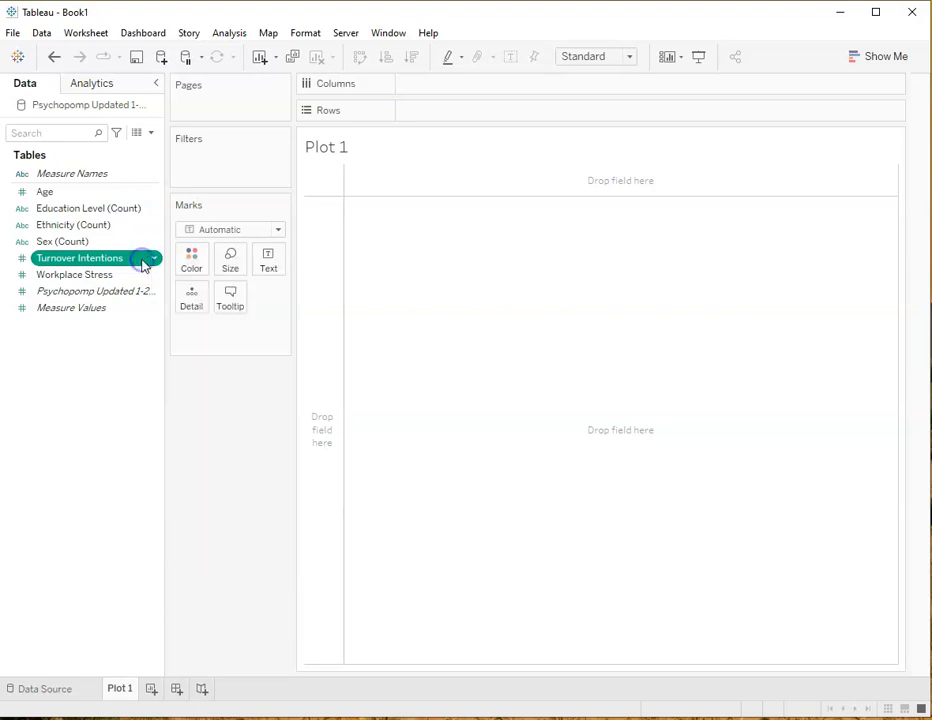
pyautogui.rightClick(142, 263)
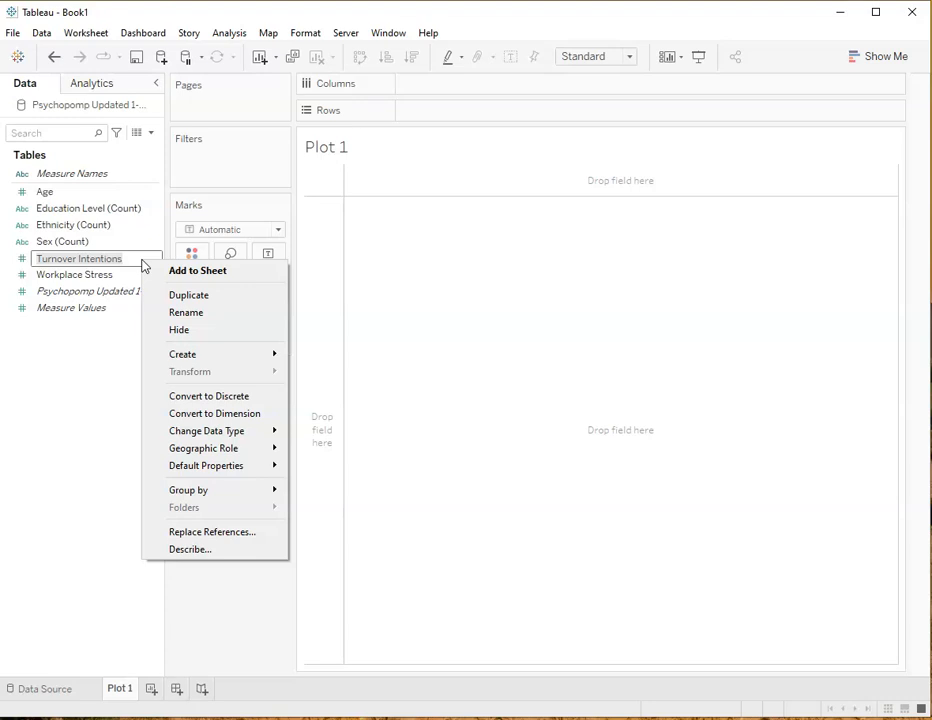
pyautogui.moveTo(243, 355)
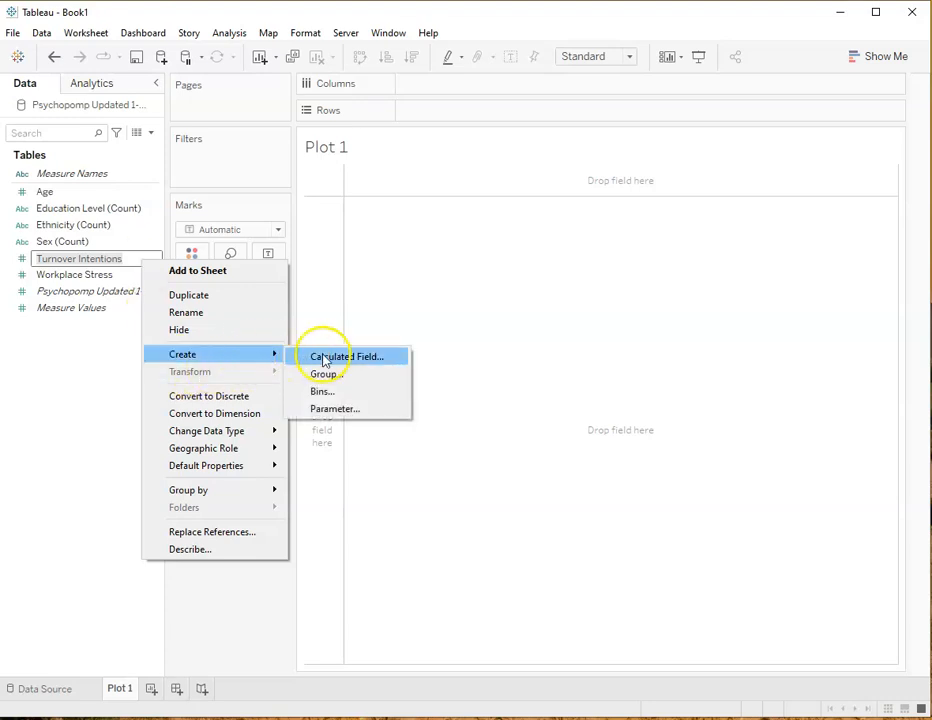
pyautogui.click(326, 357)
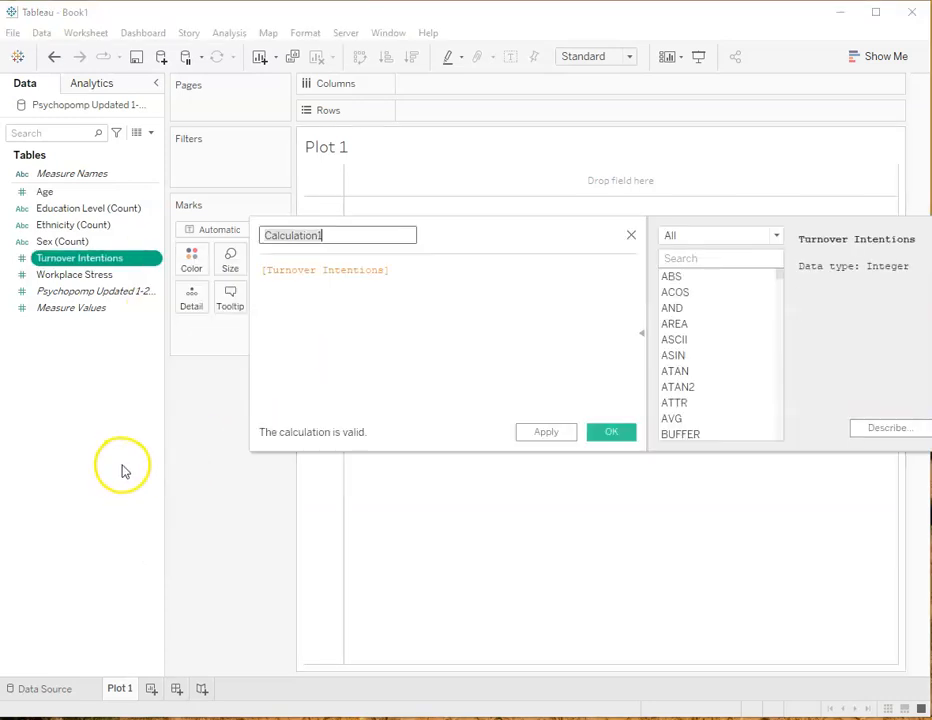
pyautogui.moveTo(333, 234); pyautogui.dragTo(262, 235)
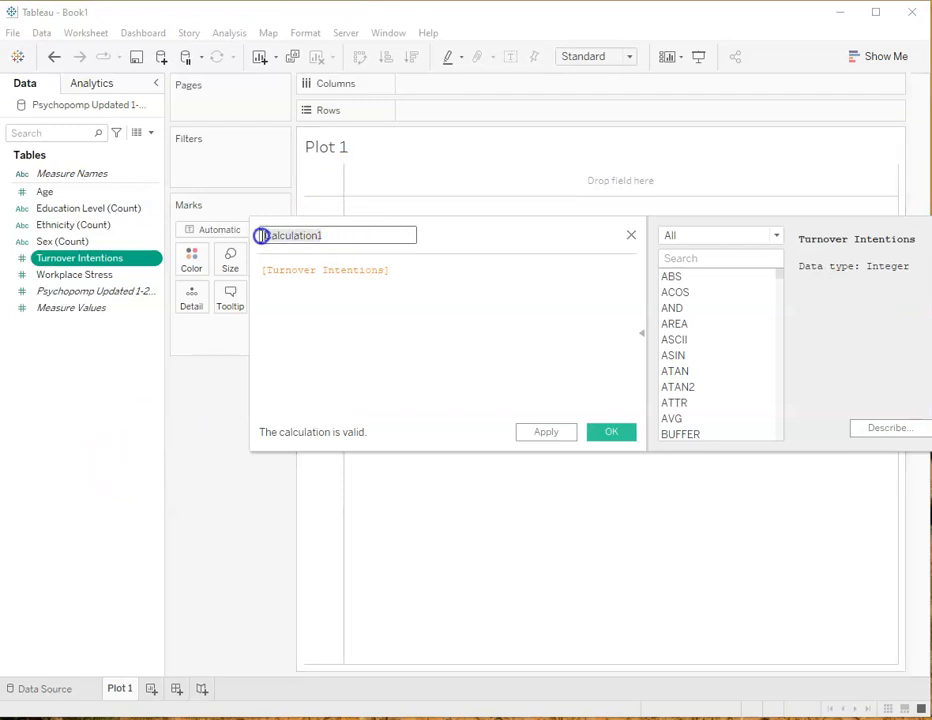
pyautogui.write('ZScore')
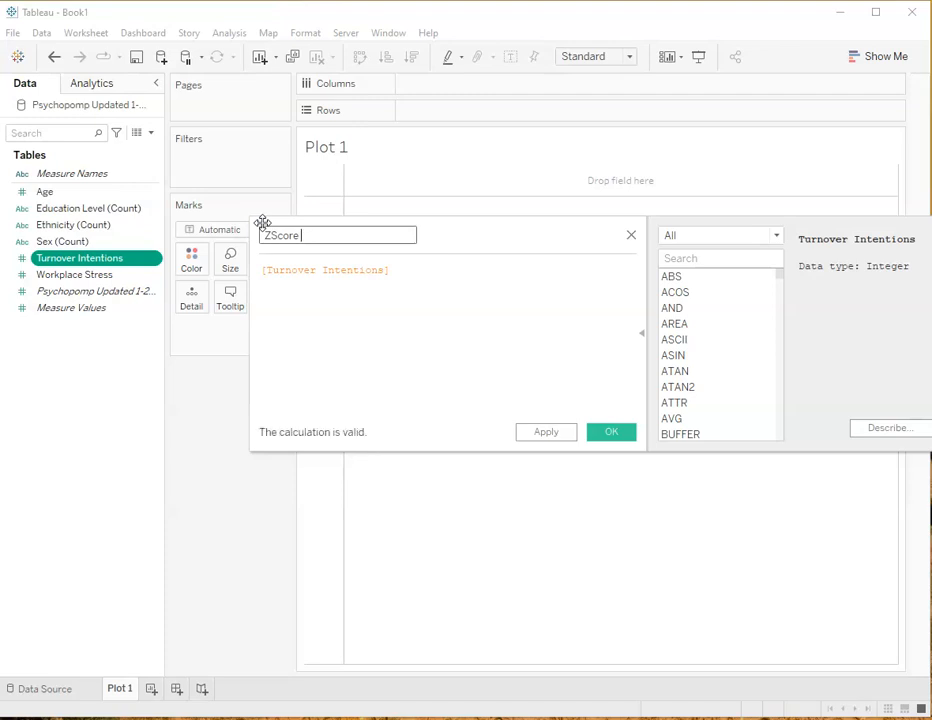
pyautogui.write(' Turnover Intentions')
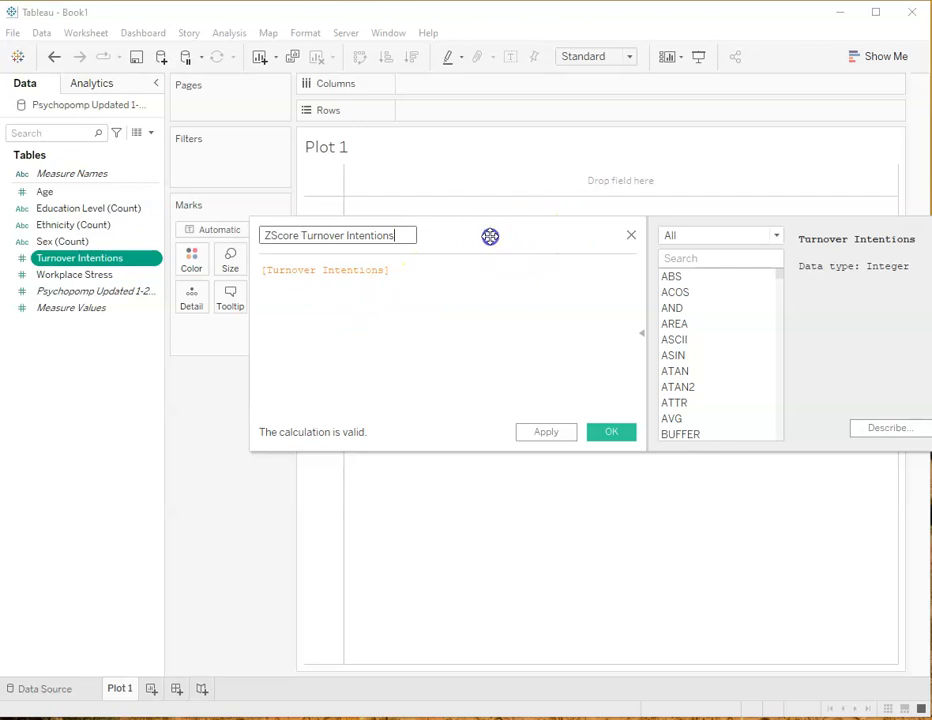
pyautogui.moveTo(489, 235); pyautogui.dragTo(382, 162)
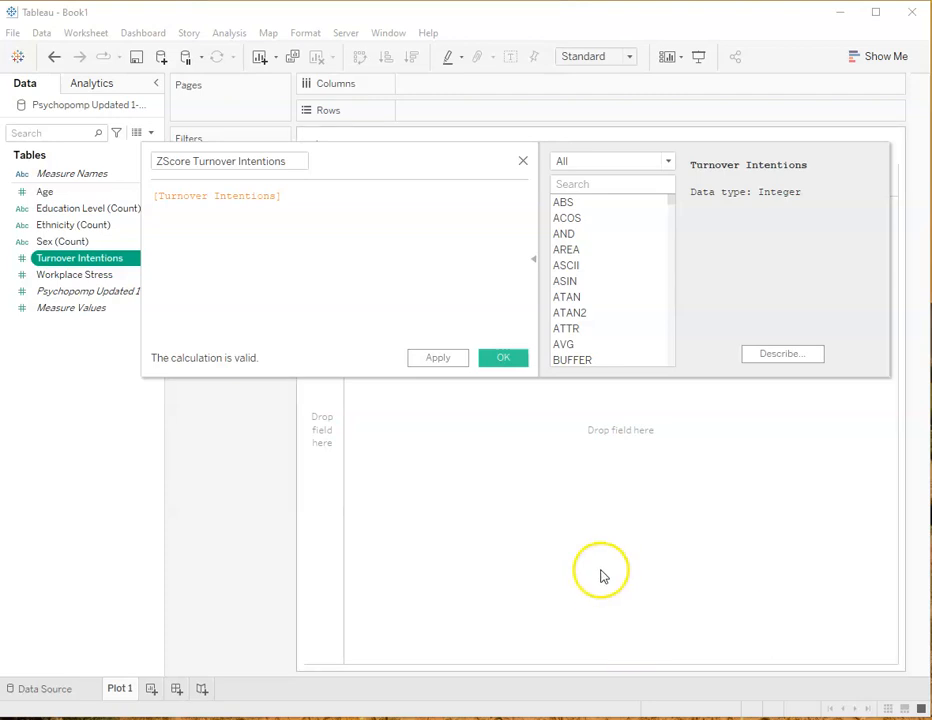
# Insert an opening parenthesis before [Turnover Intentions] in the calculation formula
pyautogui.click(154, 196)
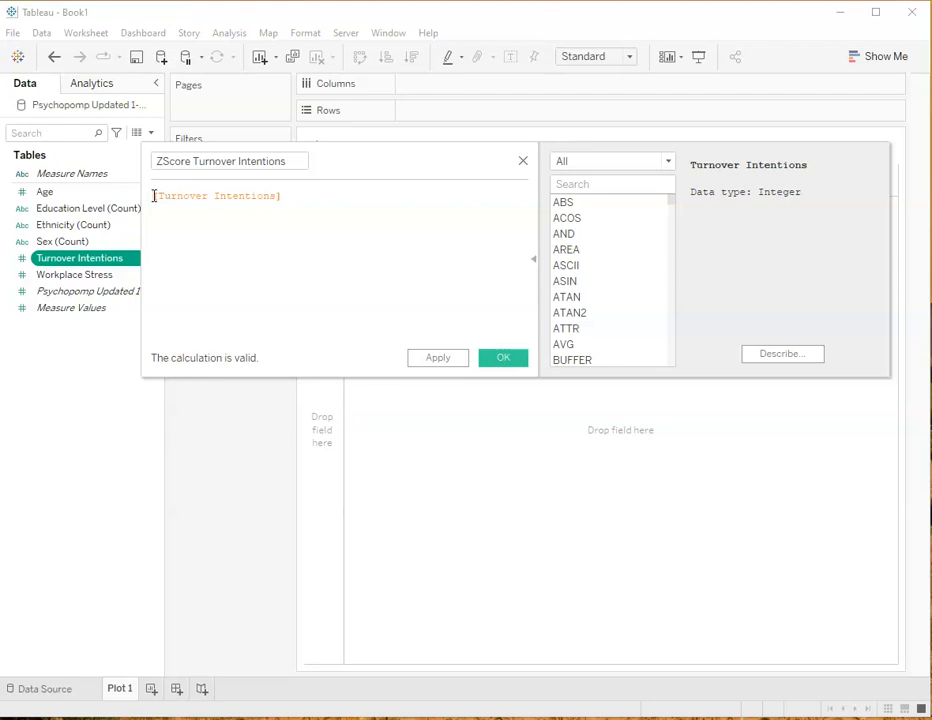
pyautogui.write(',')
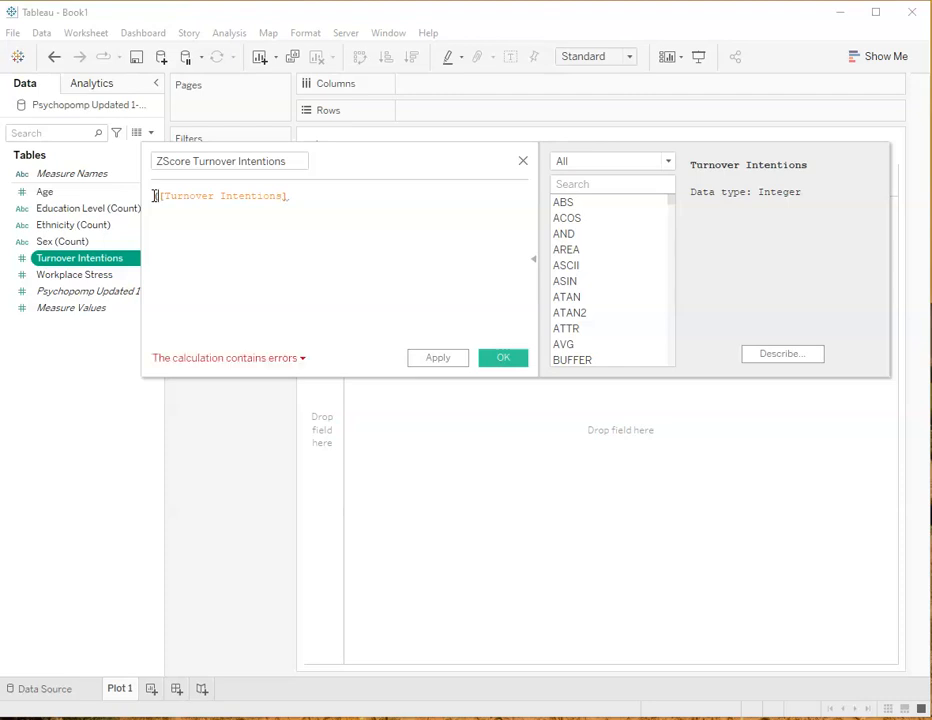
pyautogui.click(291, 195)
pyautogui.click(293, 209)
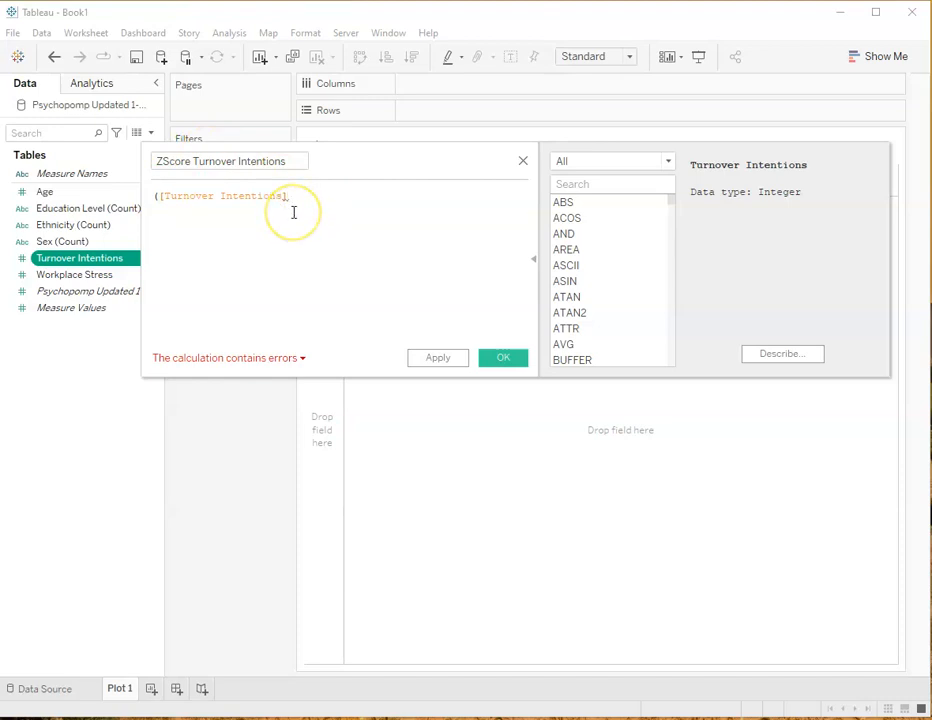
pyautogui.press('BackSpace')
pyautogui.write('-')
pyautogui.press('BackSpace')
pyautogui.write('-')
pyautogui.press('BackSpace')
pyautogui.press('BackSpace')
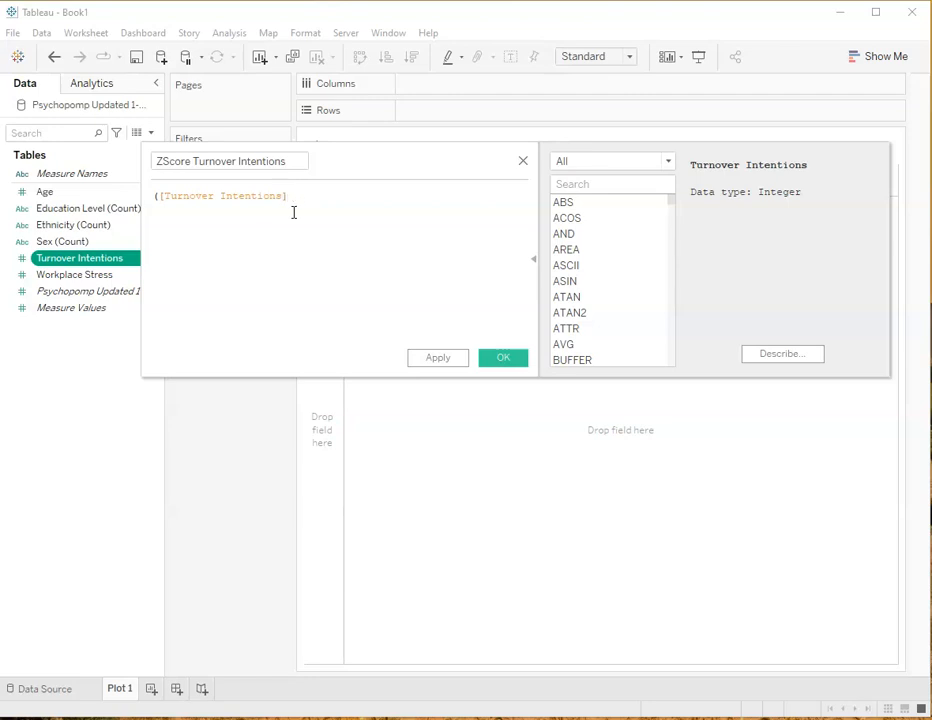
pyautogui.press('BackSpace')
pyautogui.click(295, 215)
pyautogui.write(')')
pyautogui.press('BackSpace')
pyautogui.press('BackSpace')
# Extend the formula to subtract {AVG([Turnover Intentions])} from Turnover Intentions and close the outer parenthesis
pyautogui.click(293, 212)
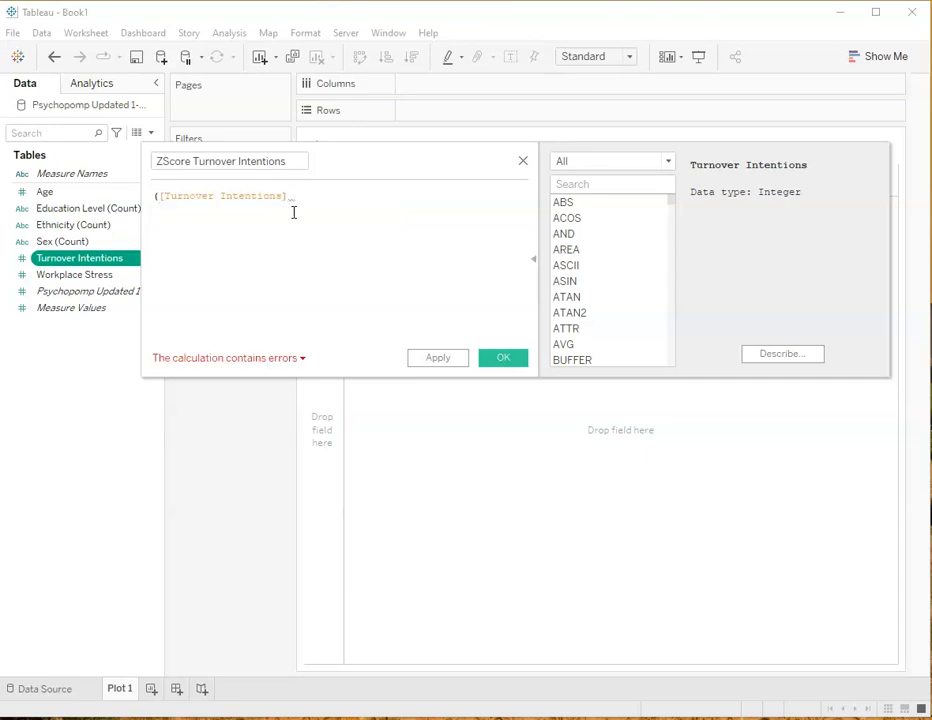
pyautogui.write('- (AVG')
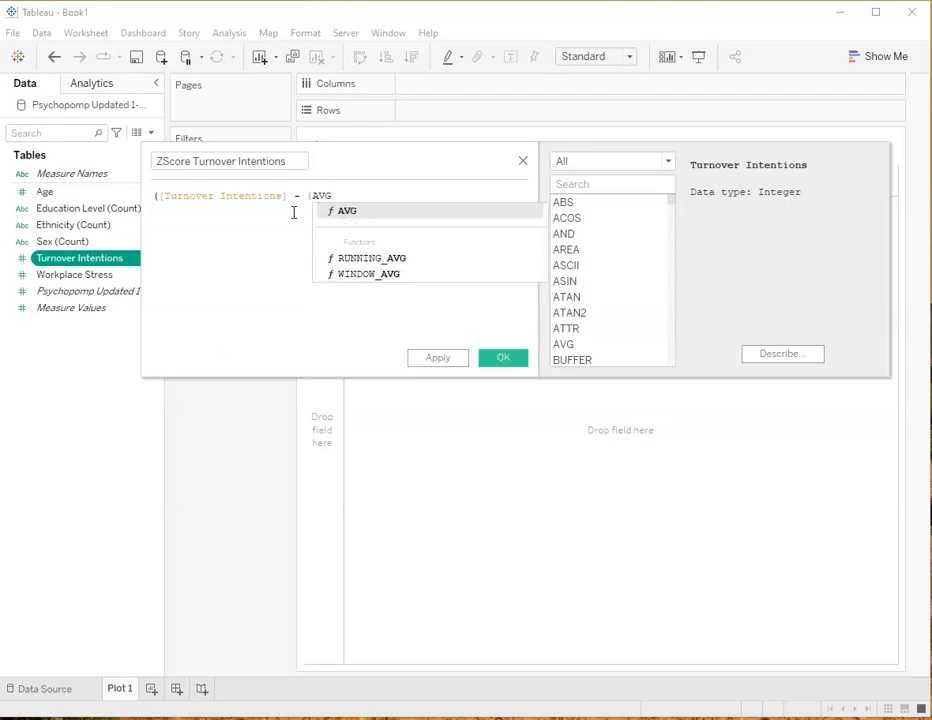
pyautogui.click(345, 210)
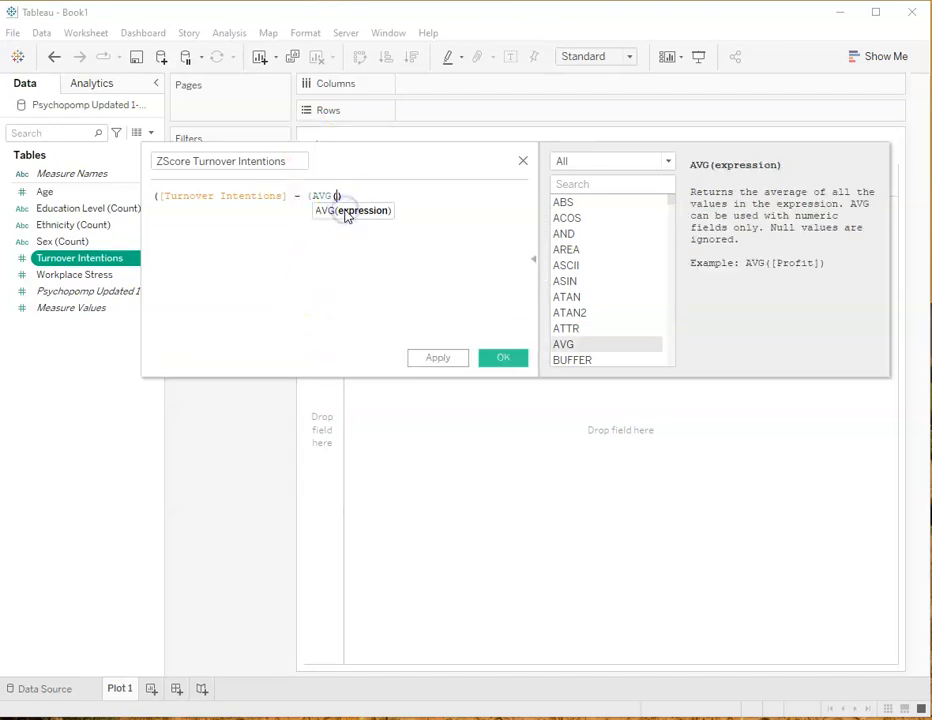
pyautogui.click(344, 221)
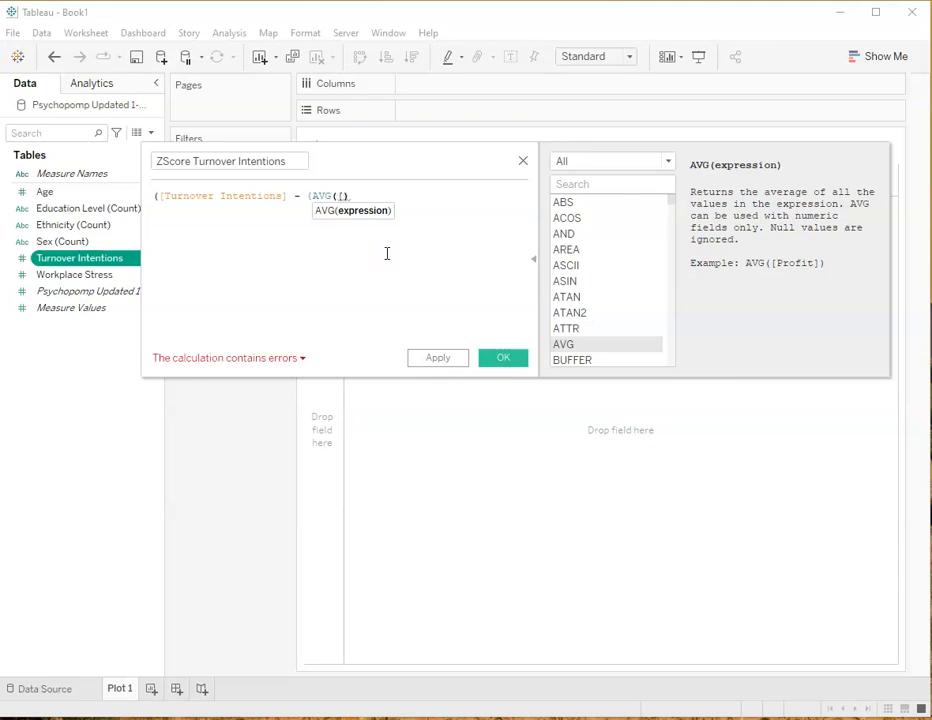
pyautogui.write('[')
pyautogui.click(393, 211)
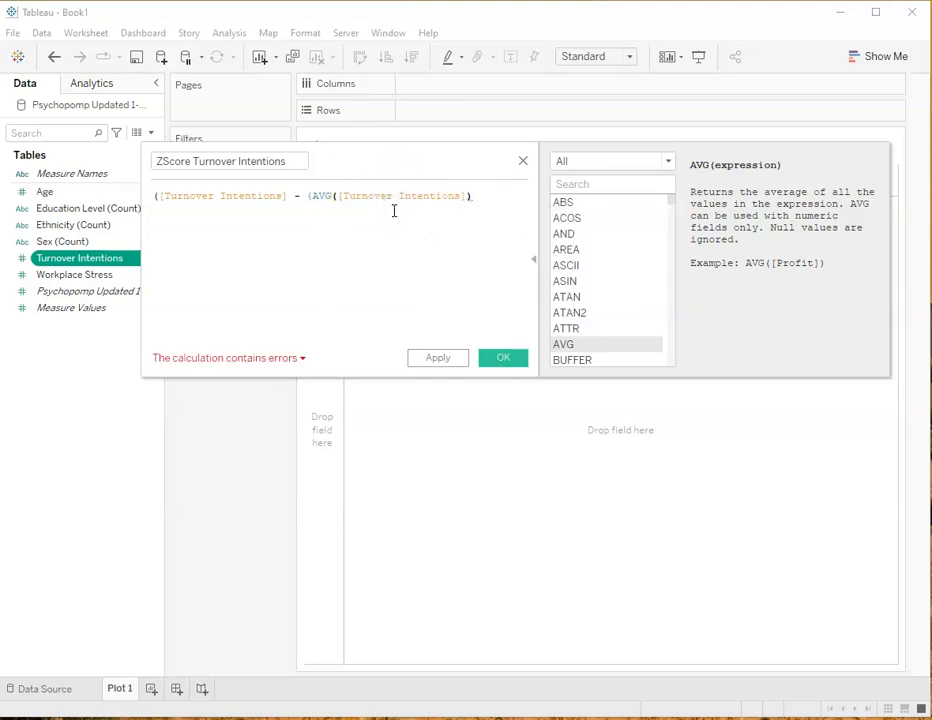
pyautogui.click(474, 196)
pyautogui.write(')')
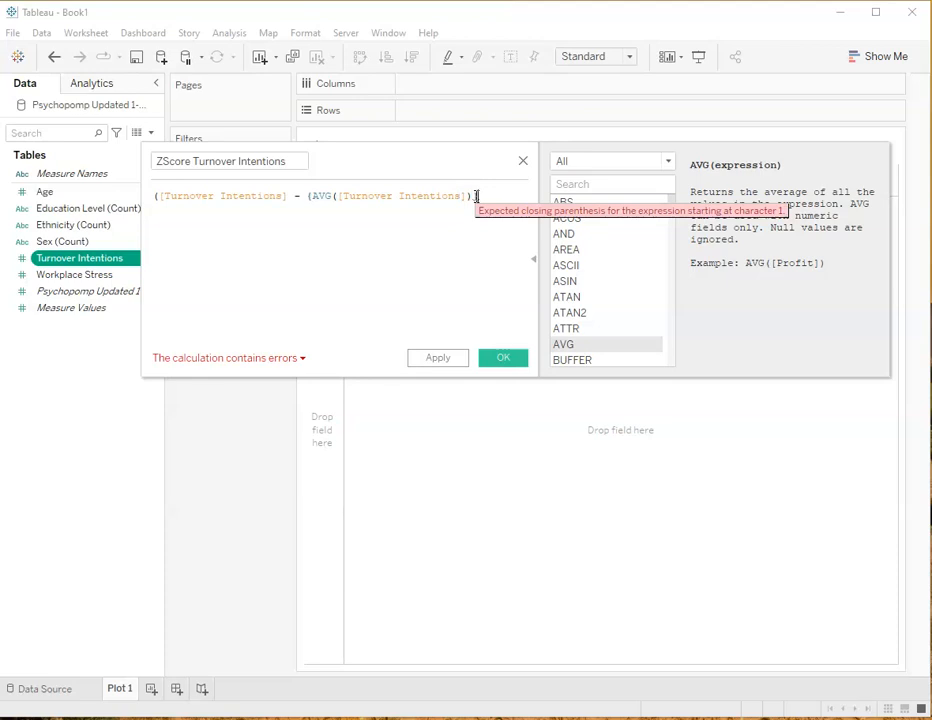
pyautogui.write(')')
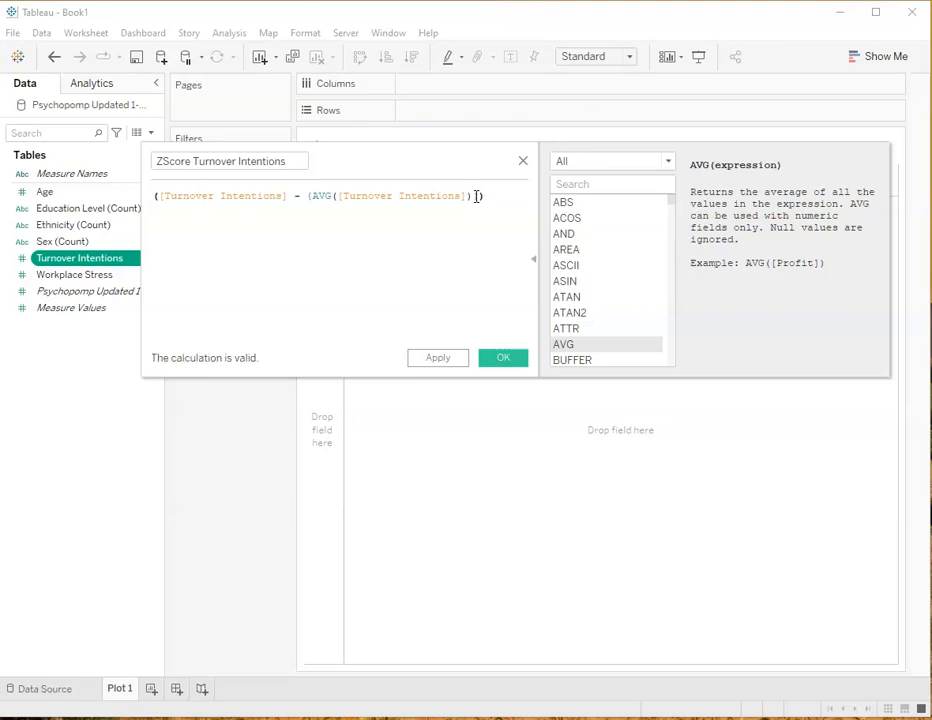
pyautogui.write(' /')
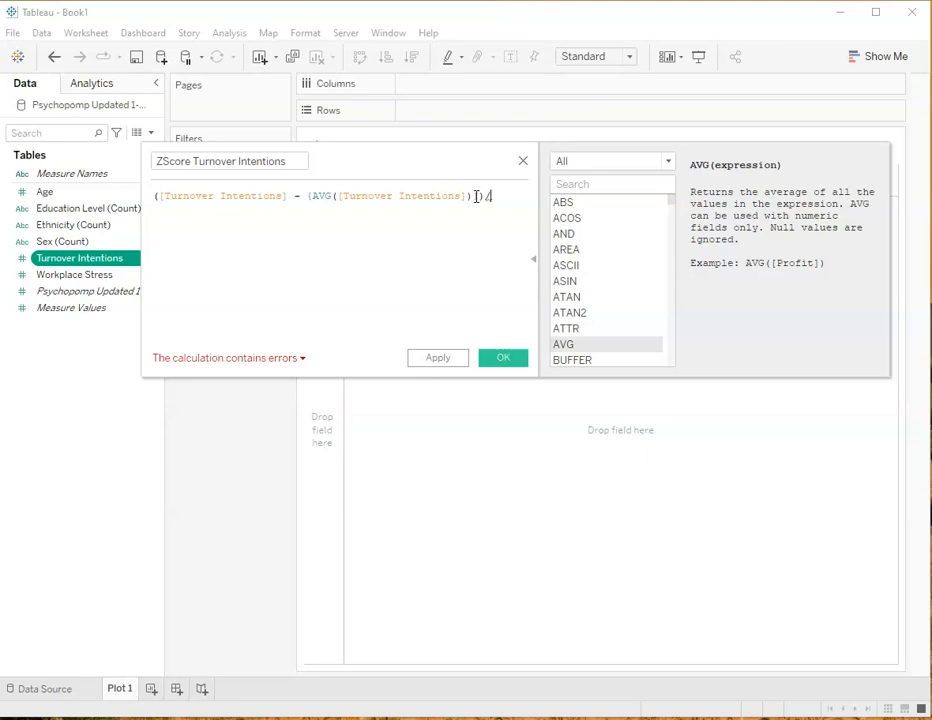
pyautogui.write('(ST')
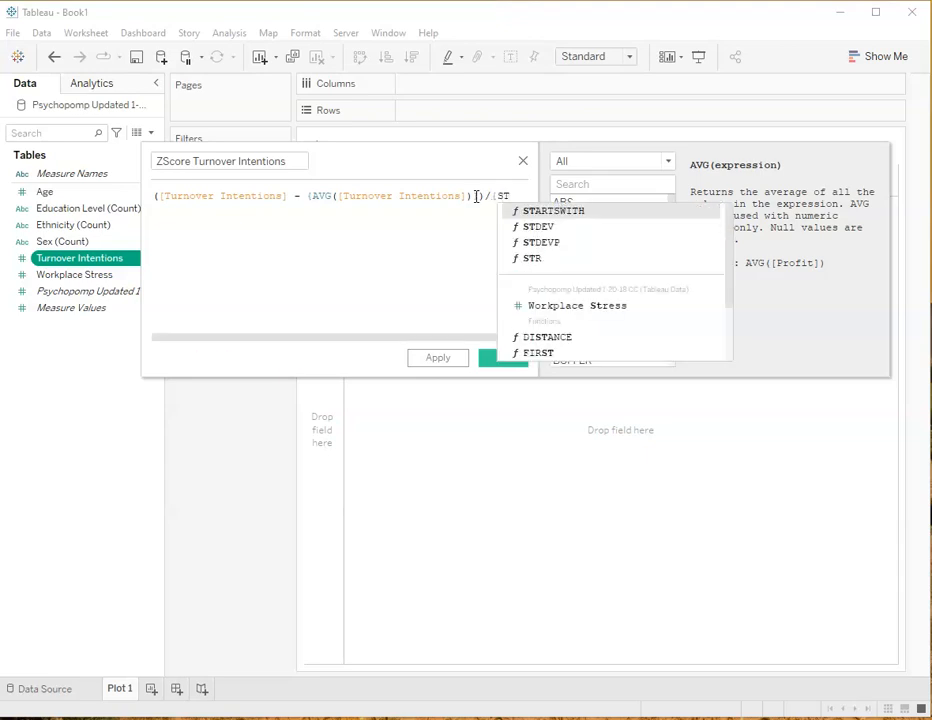
# Divide the Turnover Intentions difference by {STDEV([Turnover Intentions])} in the calculation formula
pyautogui.click(531, 226)
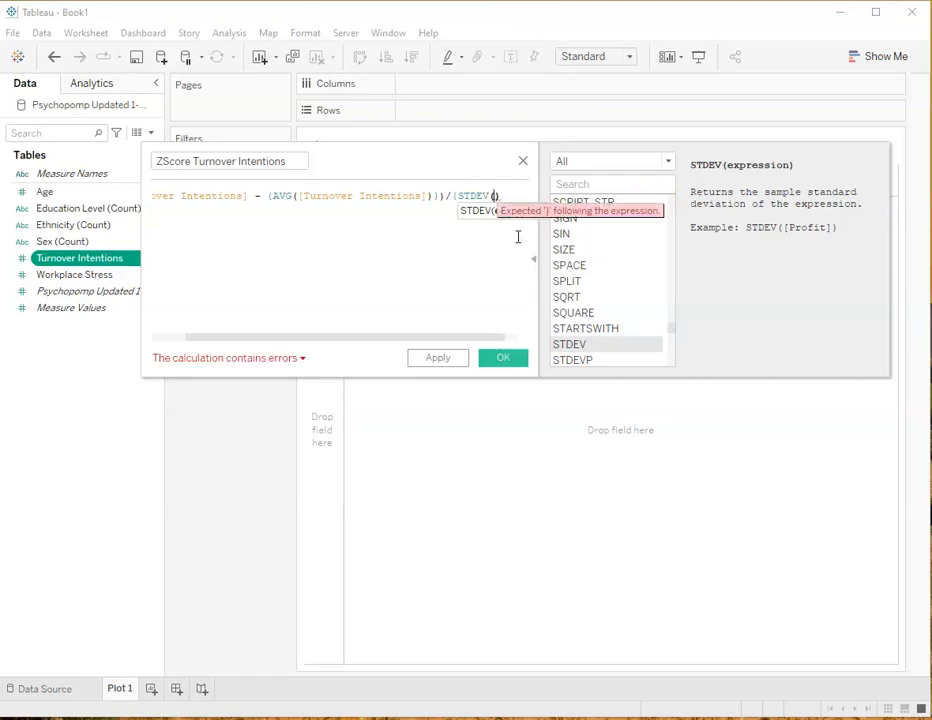
pyautogui.write('[')
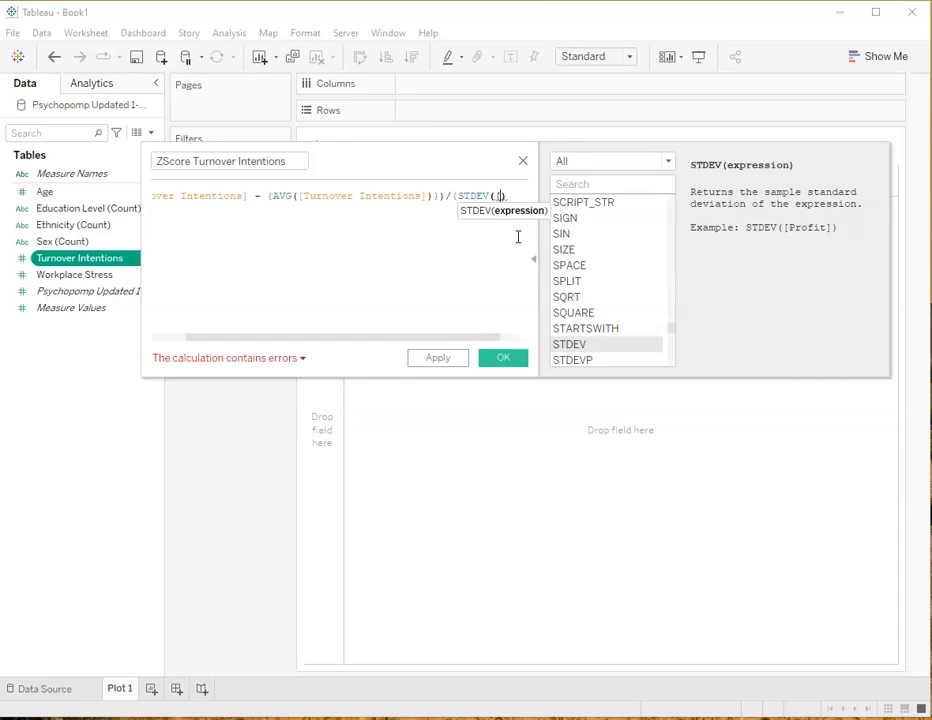
pyautogui.write('T')
pyautogui.click(537, 213)
pyautogui.click(525, 195)
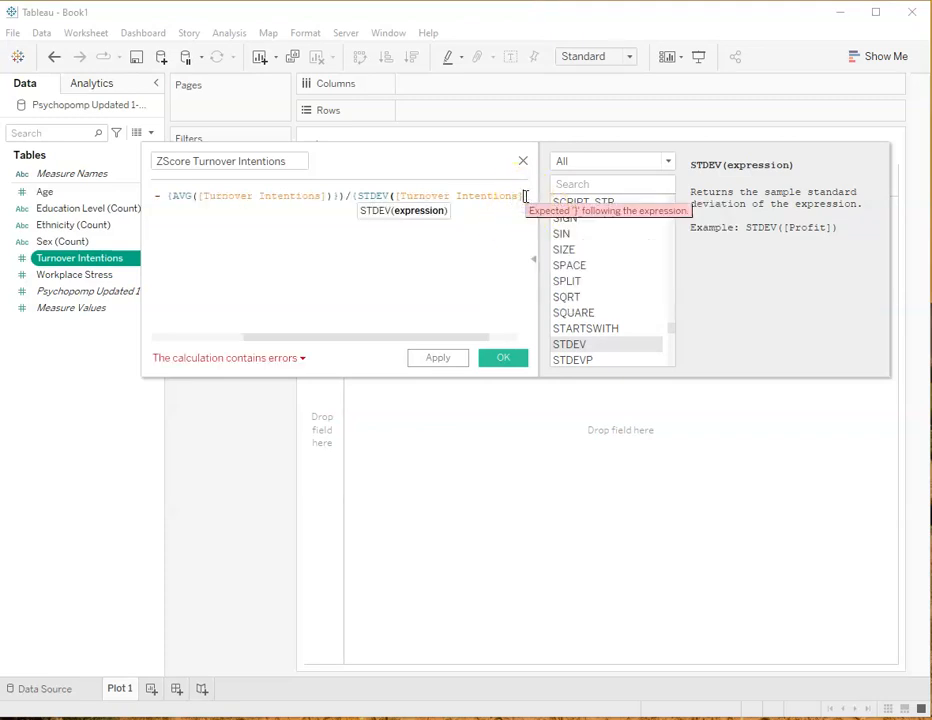
pyautogui.write('))')
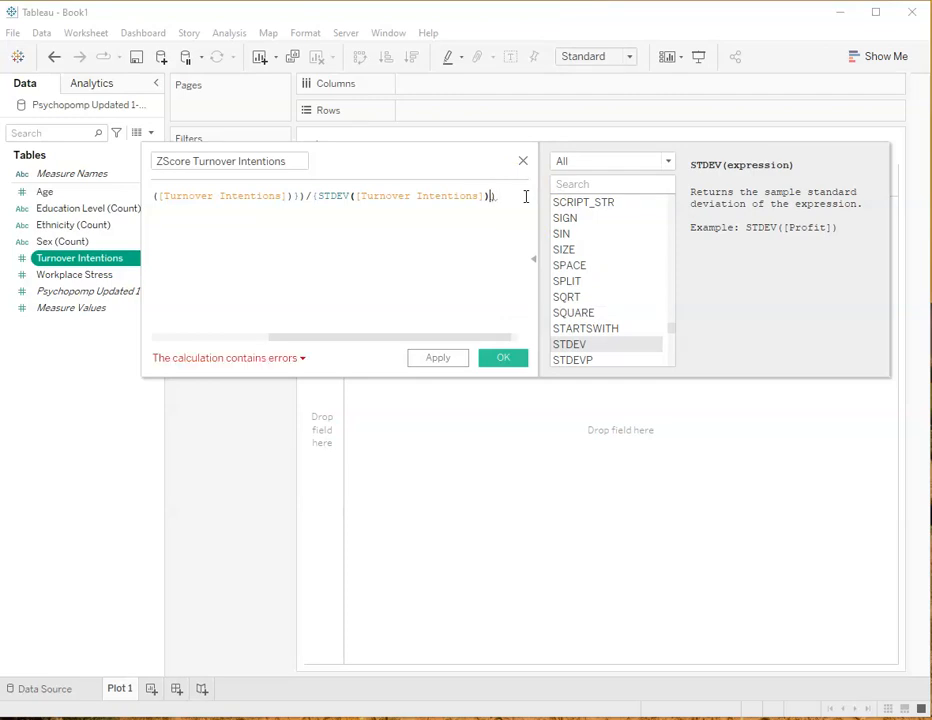
pyautogui.press('BackSpace')
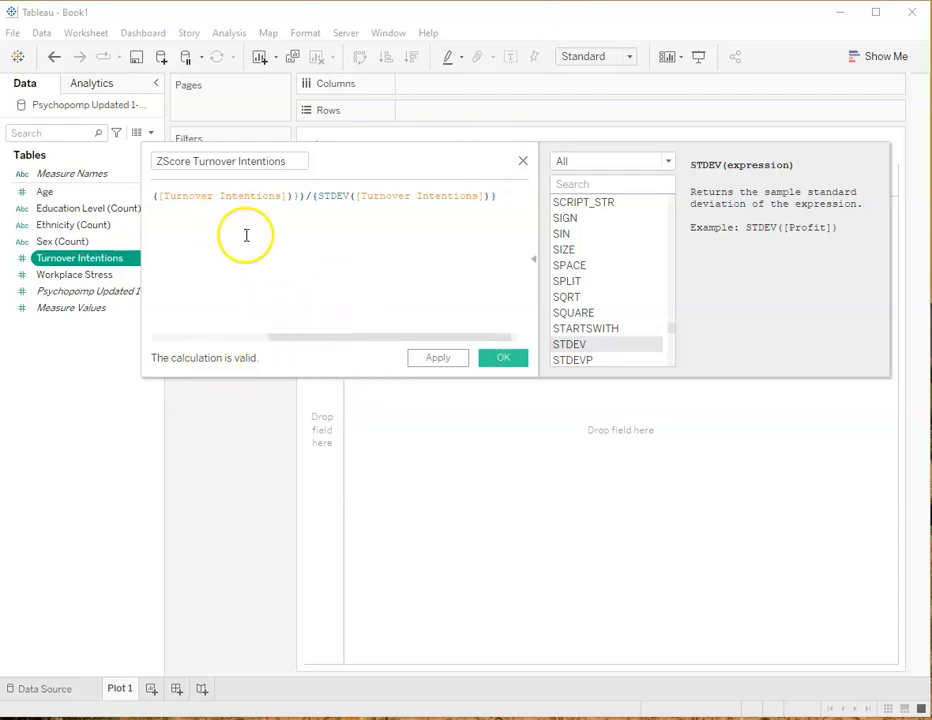
# Check the ZScore Turnover Intentions formula from its opening parenthesis to its end and save the calculated field
pyautogui.moveTo(329, 337); pyautogui.dragTo(218, 336)
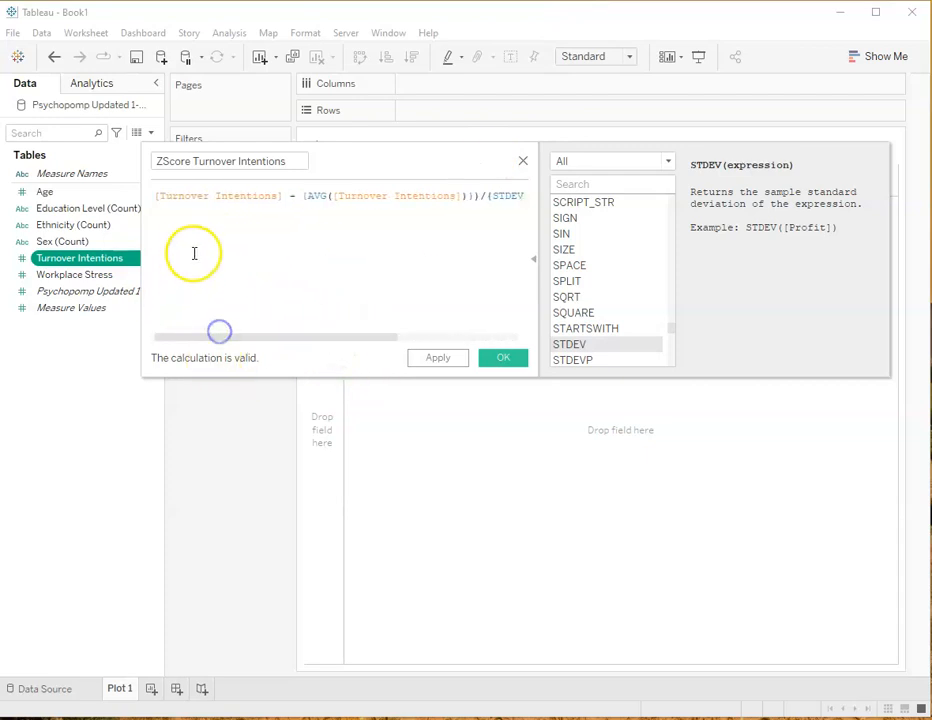
pyautogui.click(158, 197)
pyautogui.write('(')
pyautogui.moveTo(243, 343); pyautogui.dragTo(391, 337)
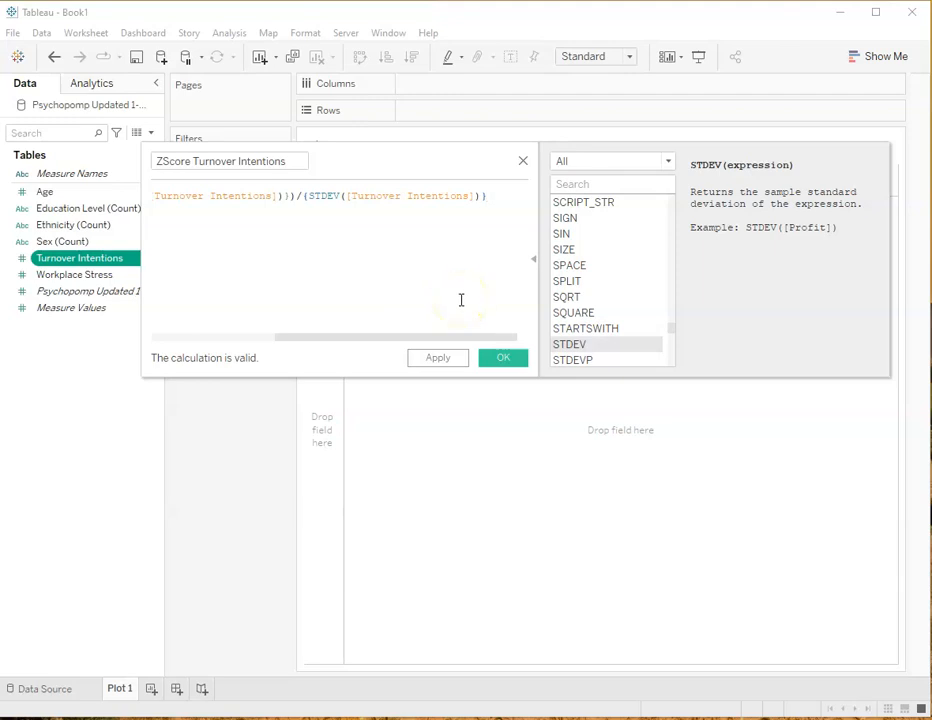
pyautogui.click(505, 359)
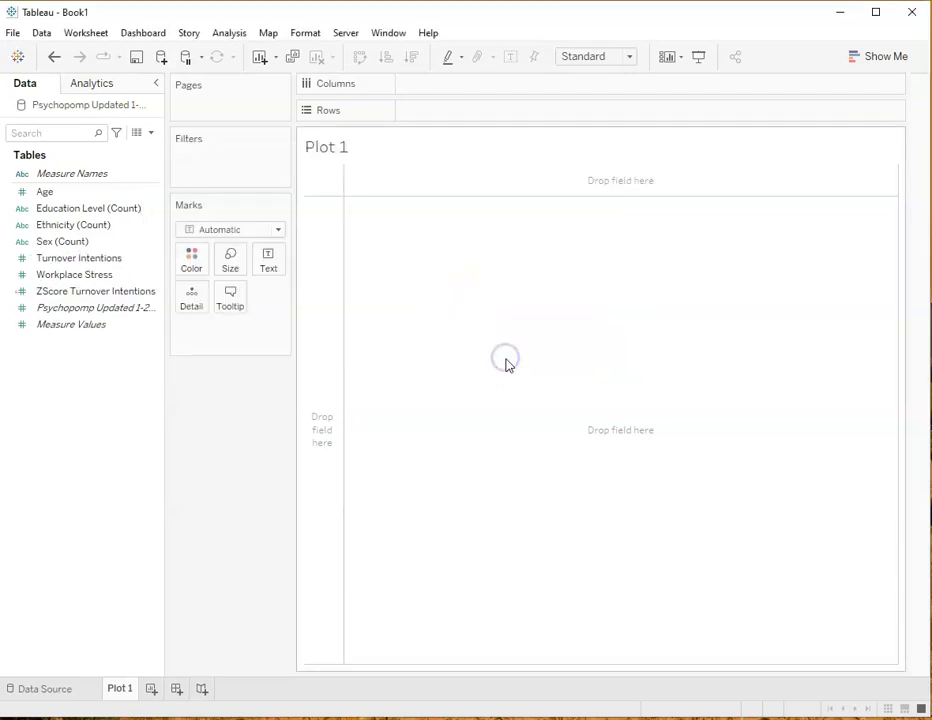
pyautogui.click(42, 298)
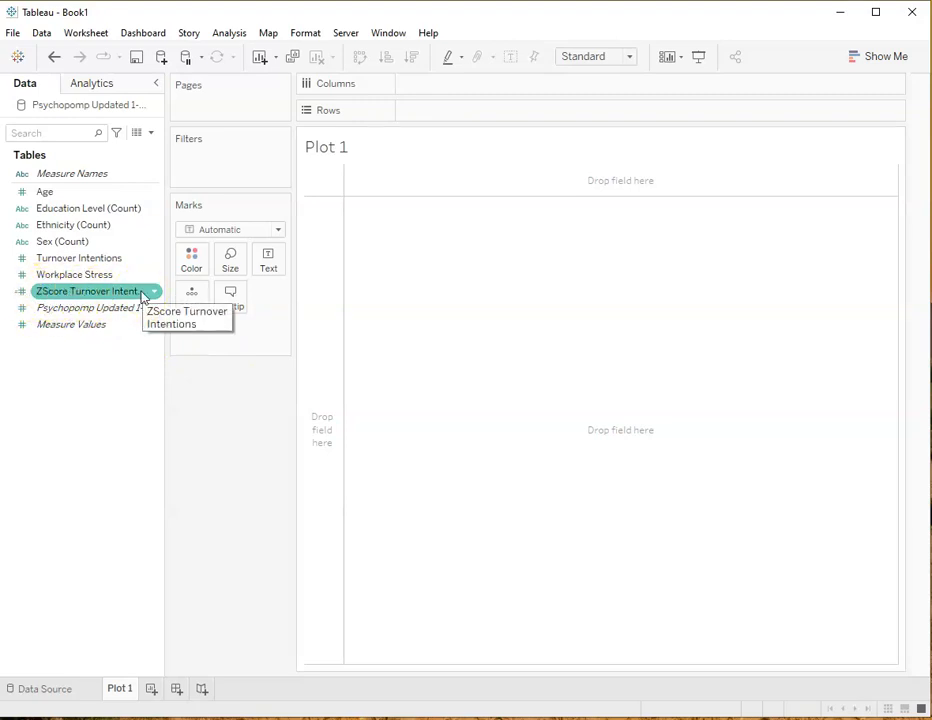
pyautogui.click(92, 307)
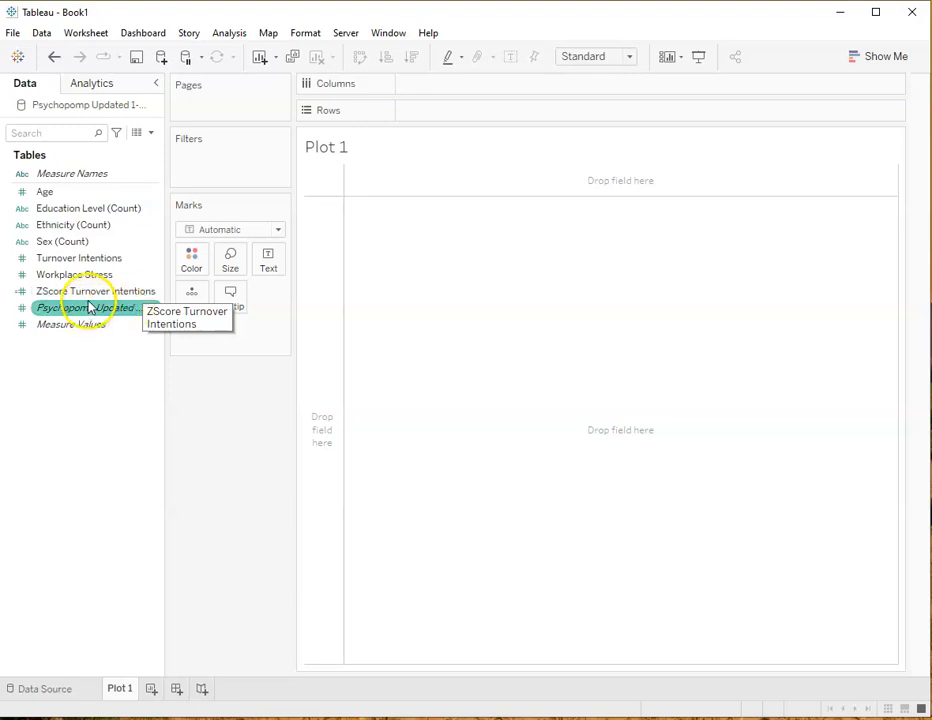
pyautogui.click(87, 297)
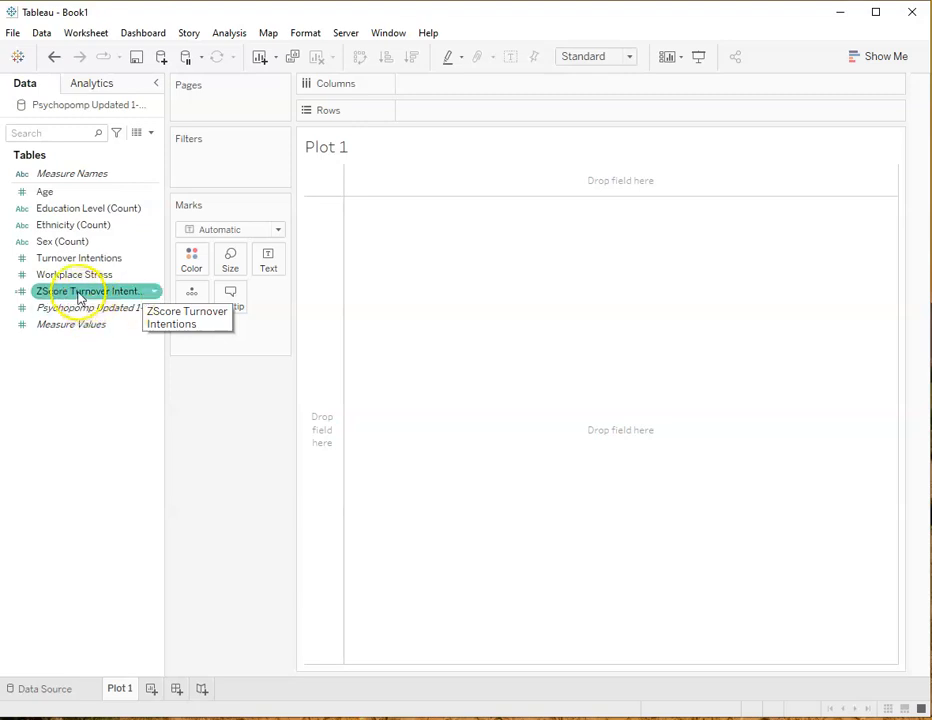
pyautogui.click(66, 275)
pyautogui.click(97, 291)
# Create a calculated field from Workplace Stress and name it ZScore Workplace Stress
pyautogui.click(65, 275)
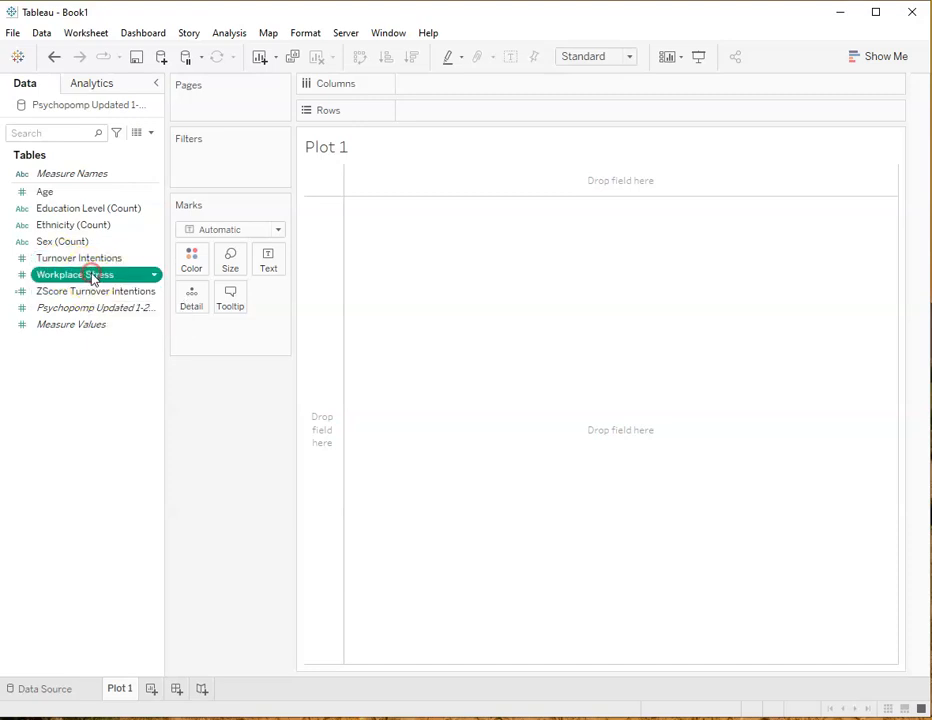
pyautogui.rightClick(92, 275)
pyautogui.moveTo(230, 369)
pyautogui.click(282, 367)
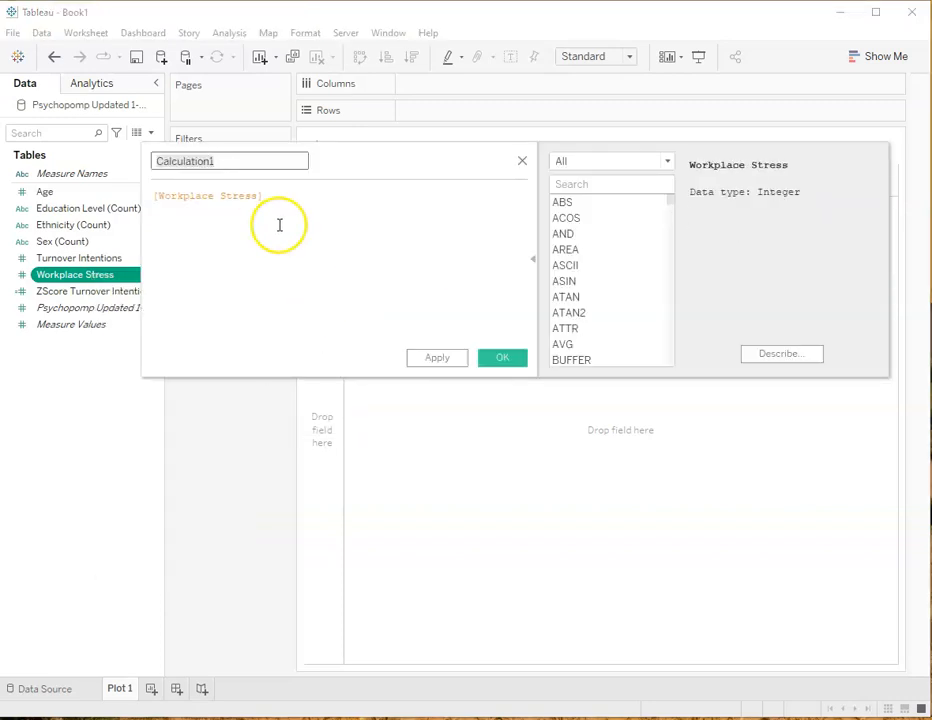
pyautogui.moveTo(229, 162); pyautogui.dragTo(150, 163)
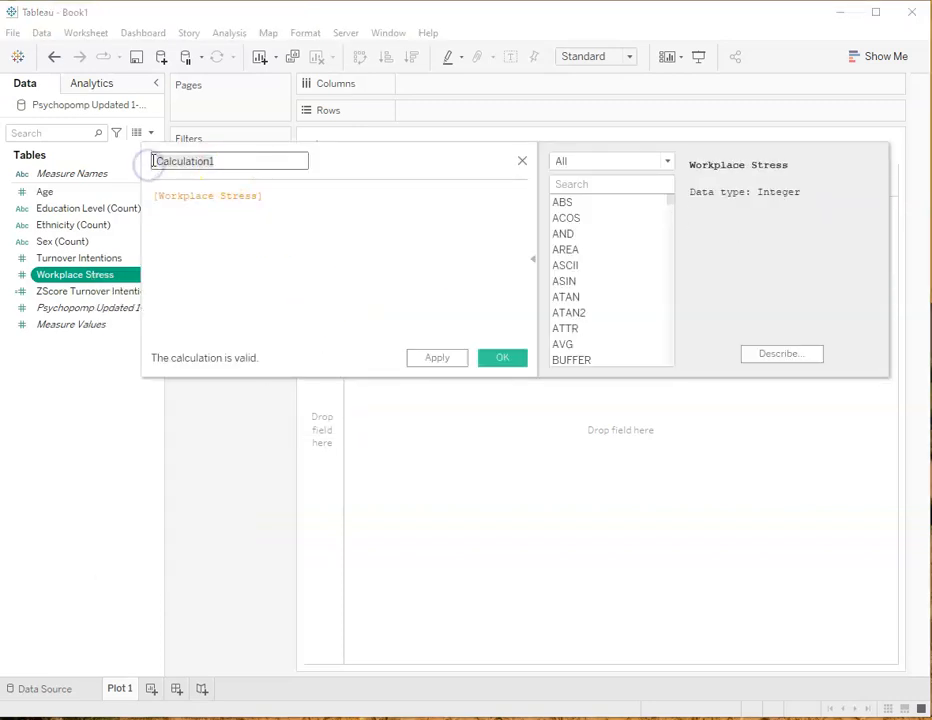
pyautogui.write('ZS')
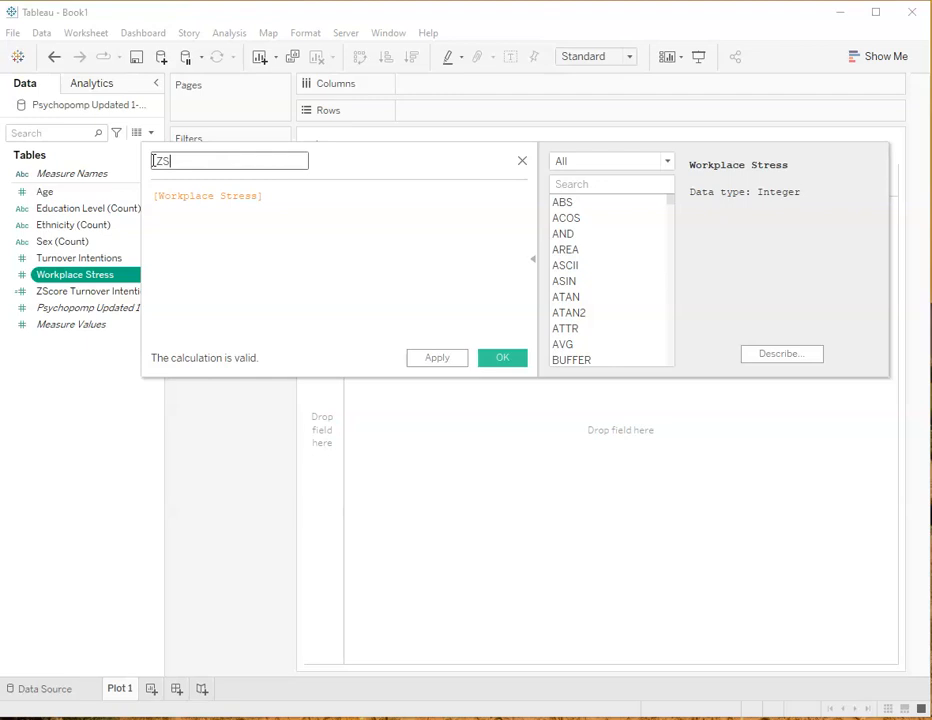
pyautogui.write('core Workplace Stress')
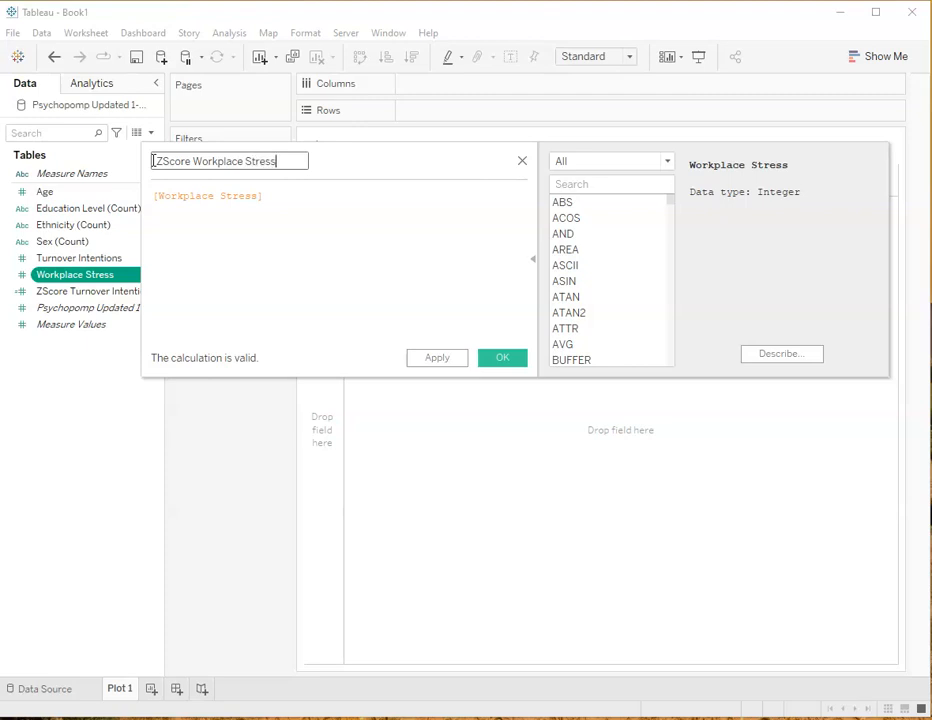
# Insert an opening parenthesis before [Workplace Stress] in the formula and add a minus sign after it
pyautogui.click(155, 196)
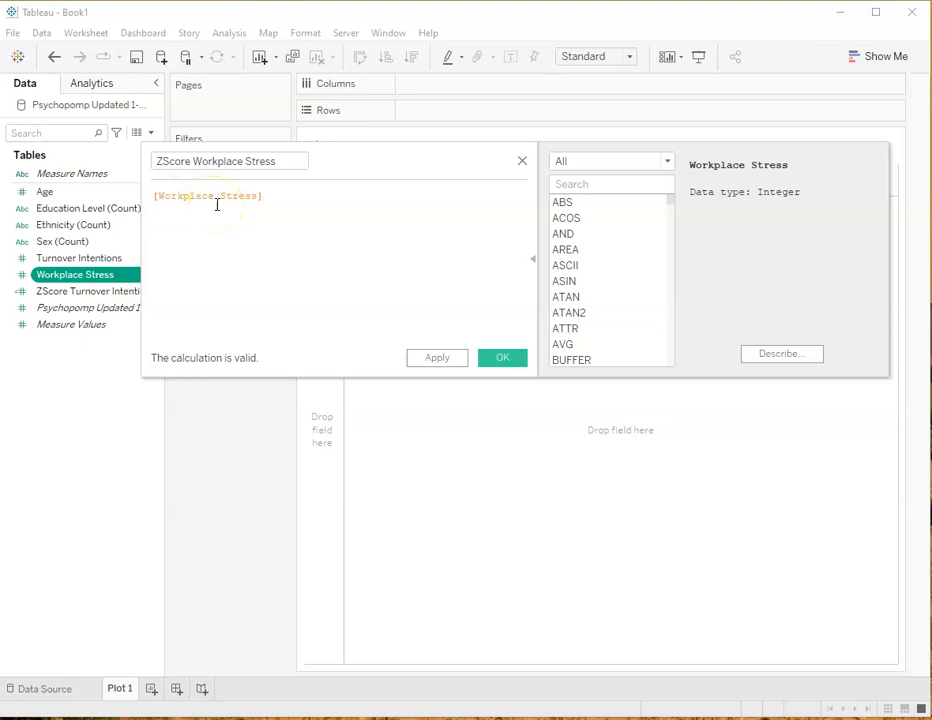
pyautogui.write('(')
pyautogui.click(287, 197)
pyautogui.write(',')
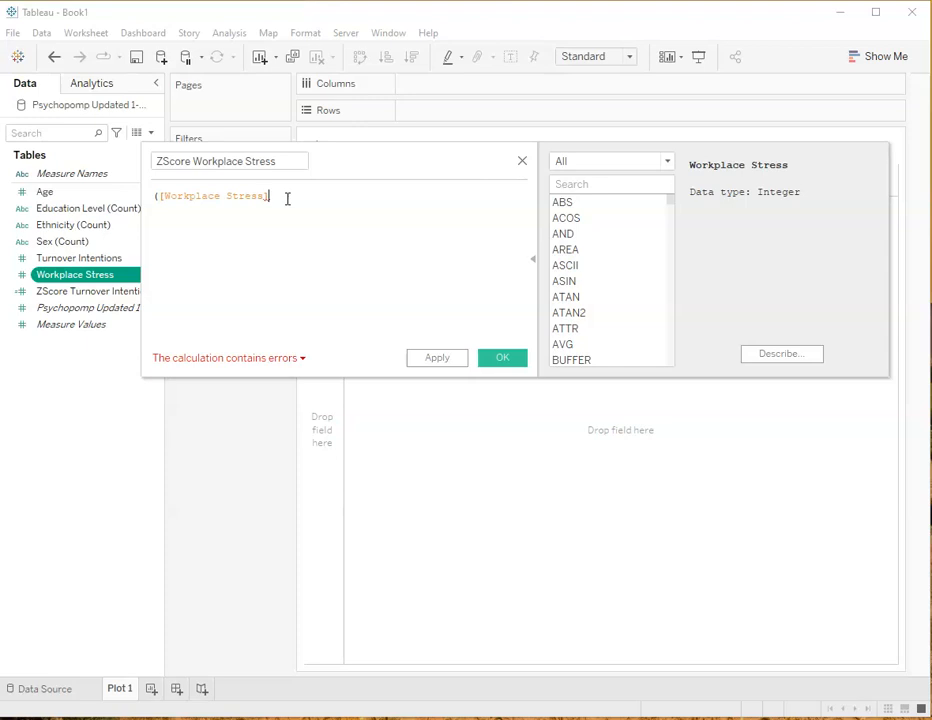
pyautogui.press('BackSpace')
pyautogui.write('-')
# Add {AVG([Workplace Stress])} as the subtracted term and close the outer parenthesis
pyautogui.write('[')
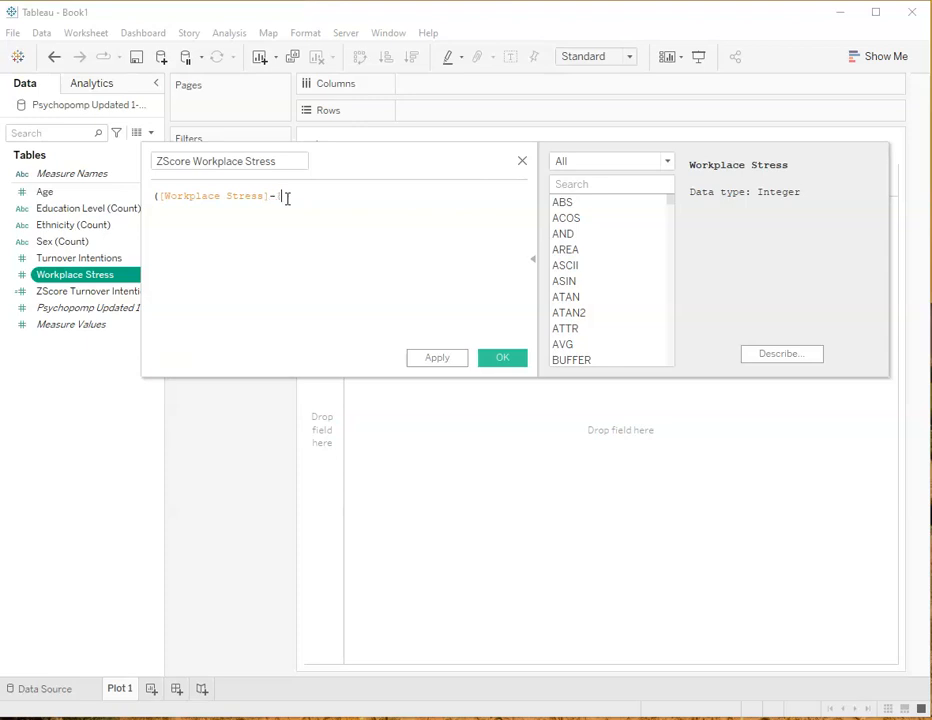
pyautogui.write('AVG')
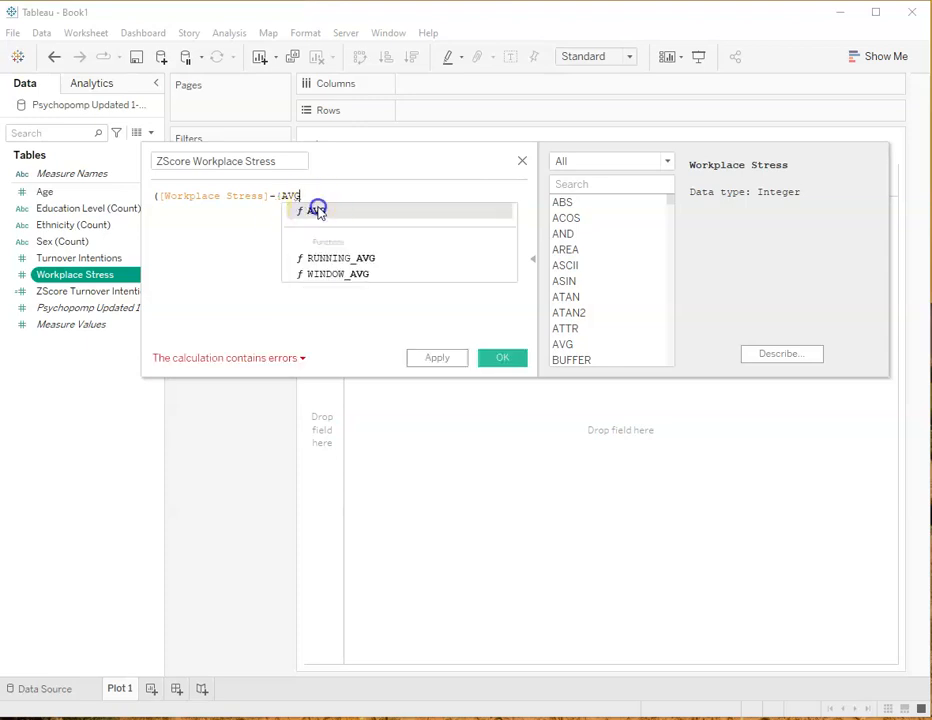
pyautogui.click(318, 210)
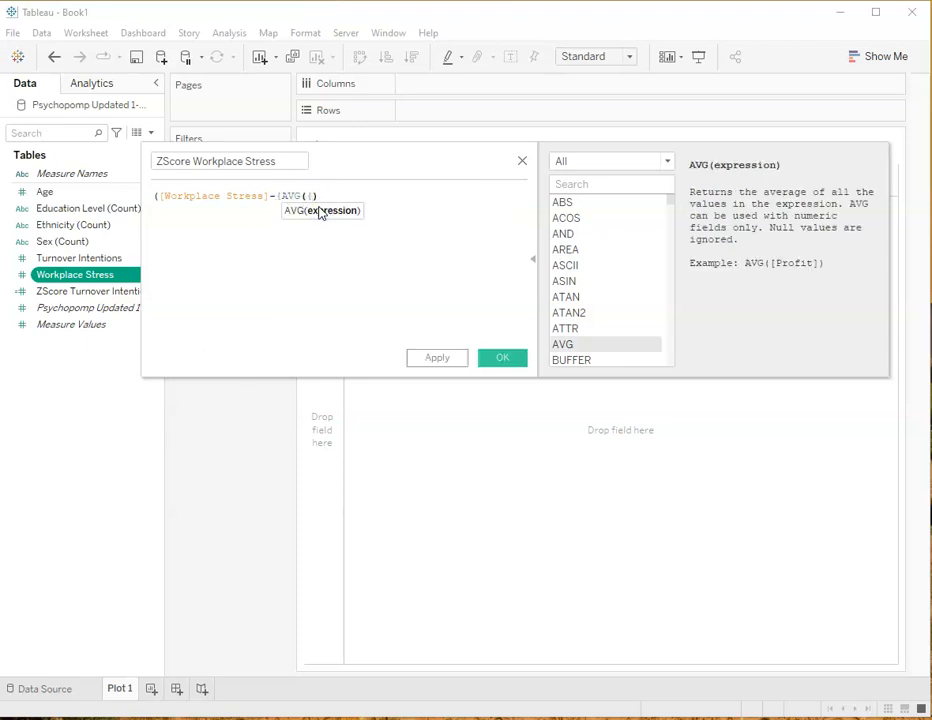
pyautogui.write('W')
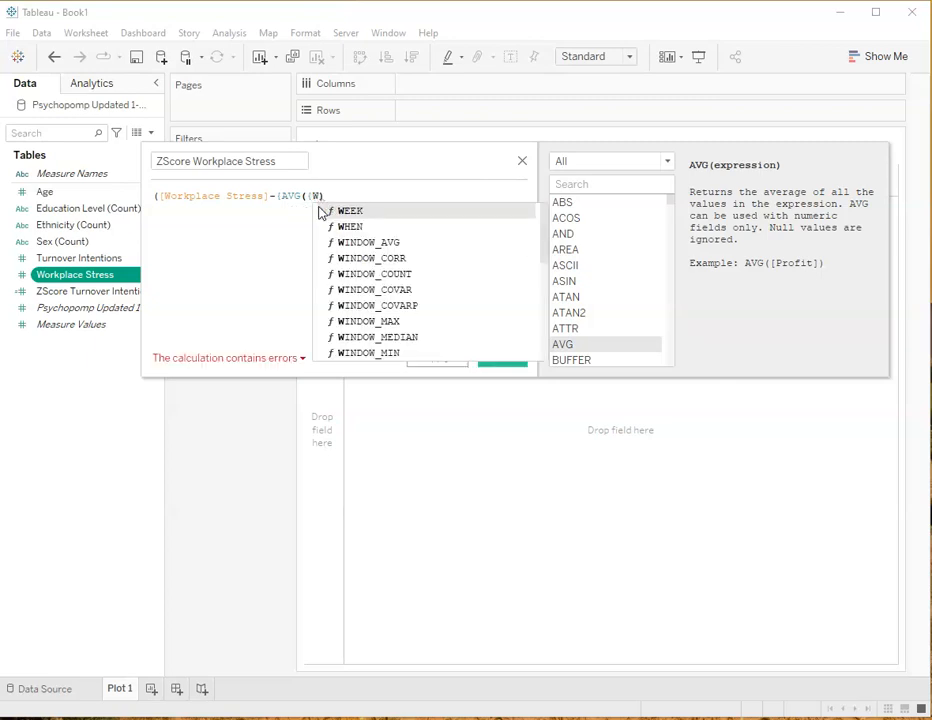
pyautogui.press('BackSpace')
pyautogui.press('BackSpace')
pyautogui.write('[')
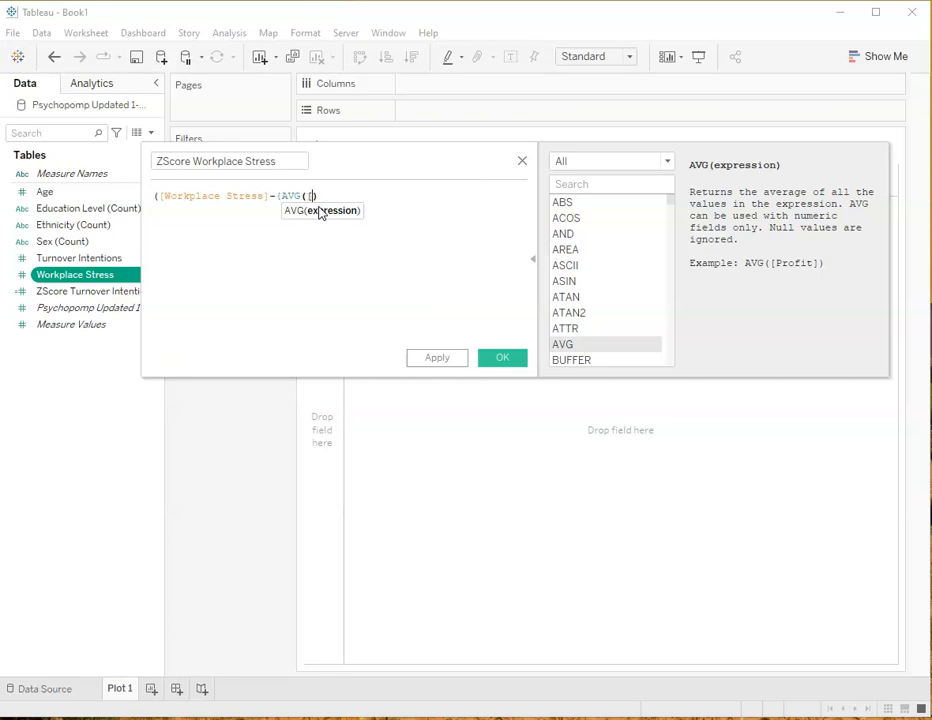
pyautogui.write('Wo')
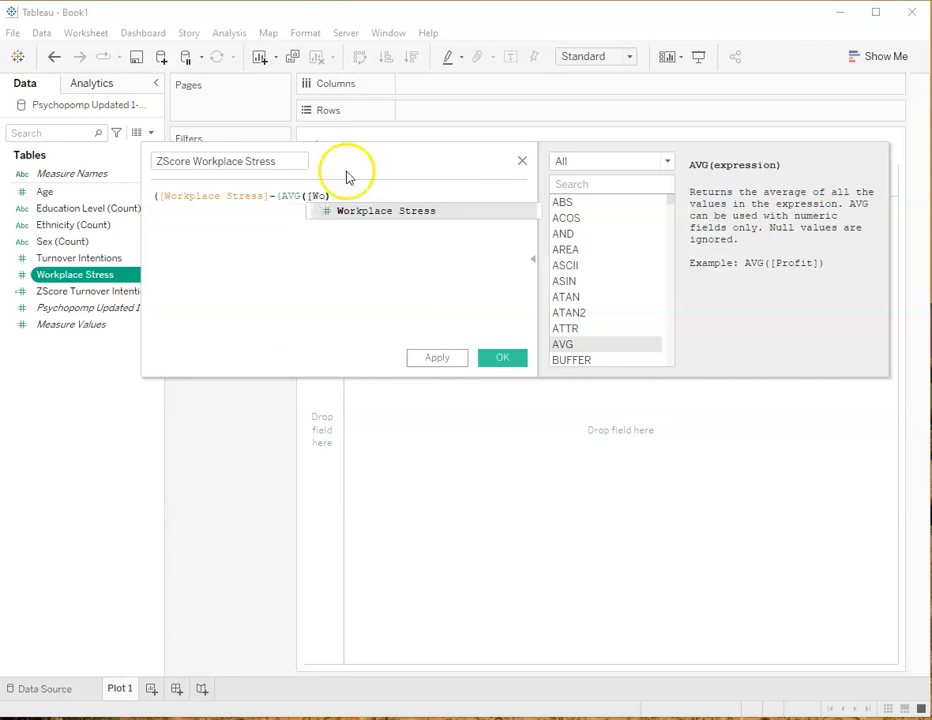
pyautogui.click(370, 212)
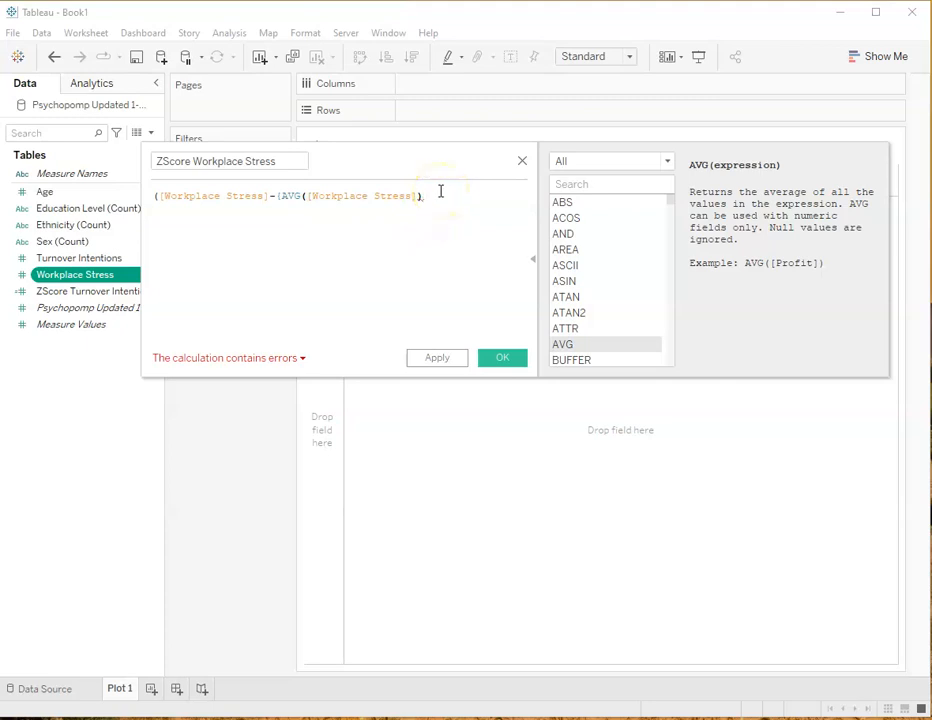
pyautogui.write(')')
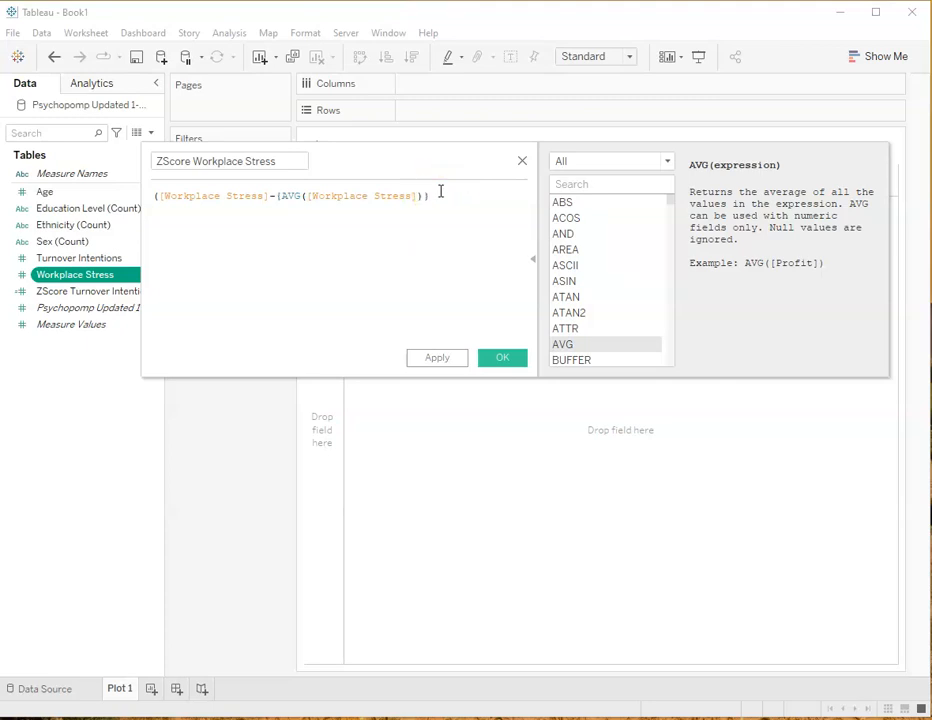
pyautogui.press('BackSpace')
pyautogui.write(')')
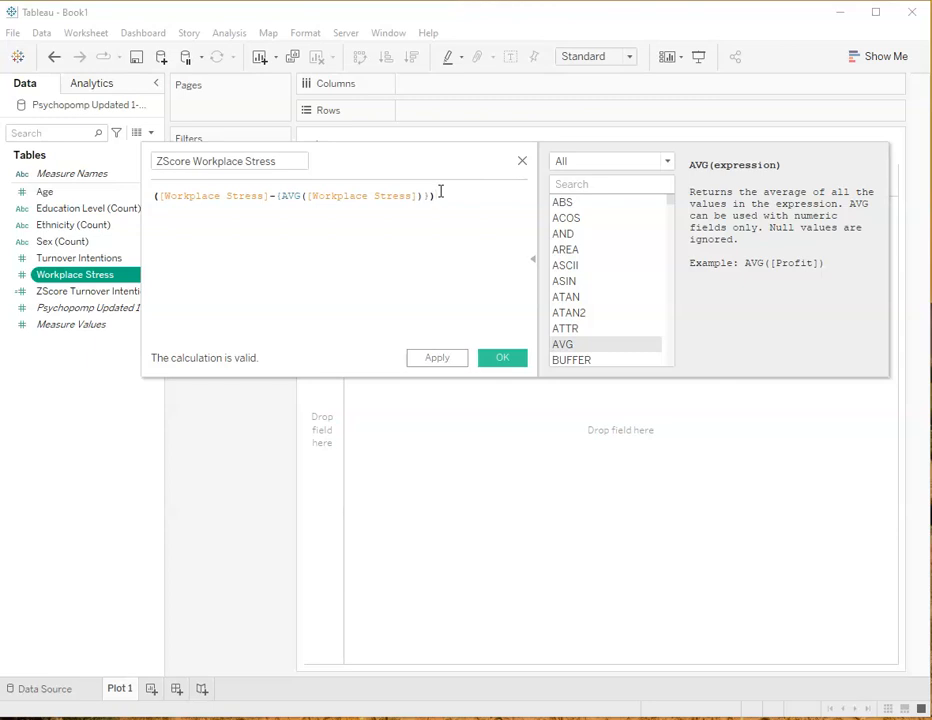
# Divide the parenthesised difference by a STDEV term on [Workplace Stress], starting the divisor with an opening curly brace
pyautogui.write('/')
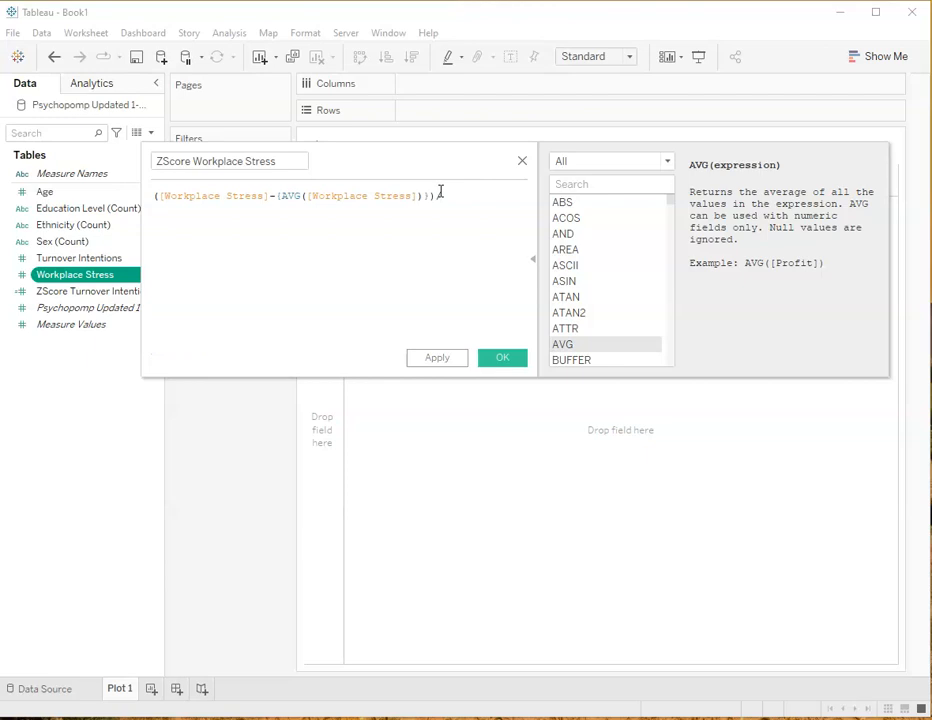
pyautogui.write('S')
pyautogui.write('ST')
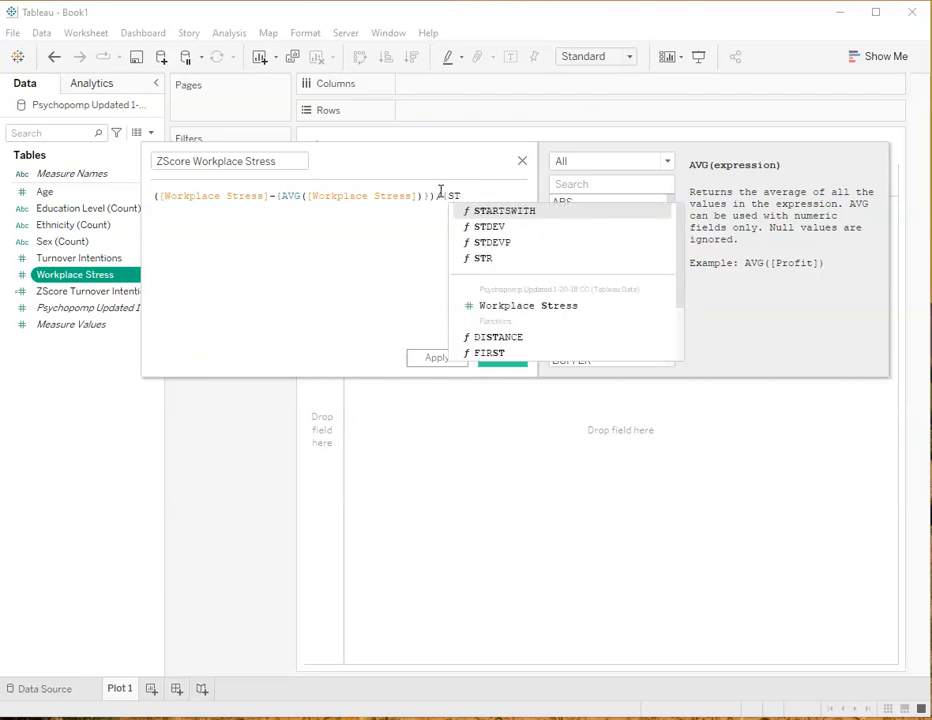
pyautogui.click(491, 226)
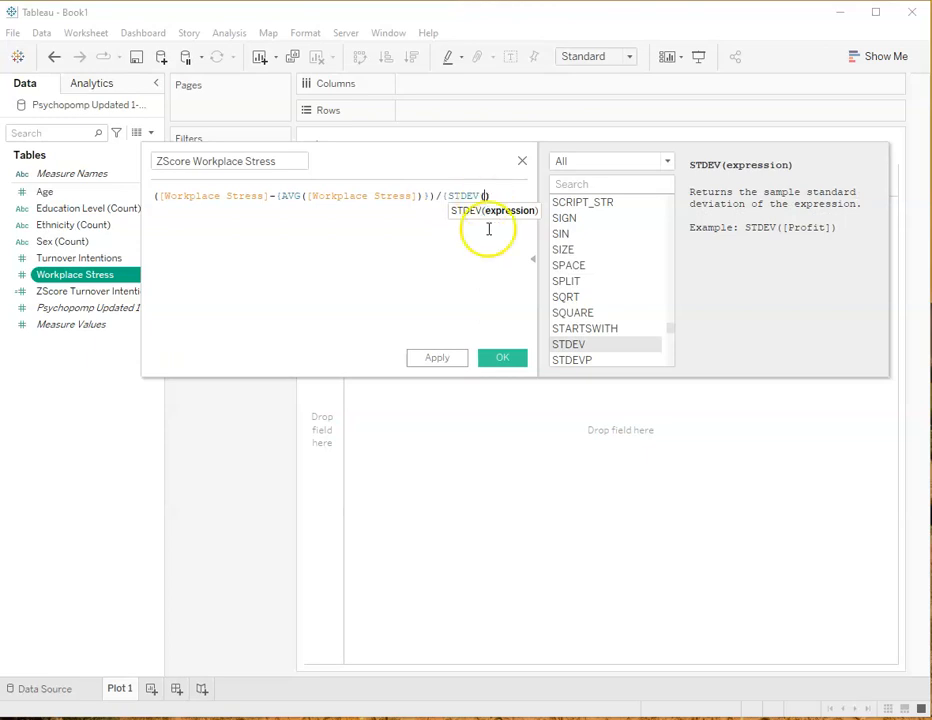
pyautogui.write('[')
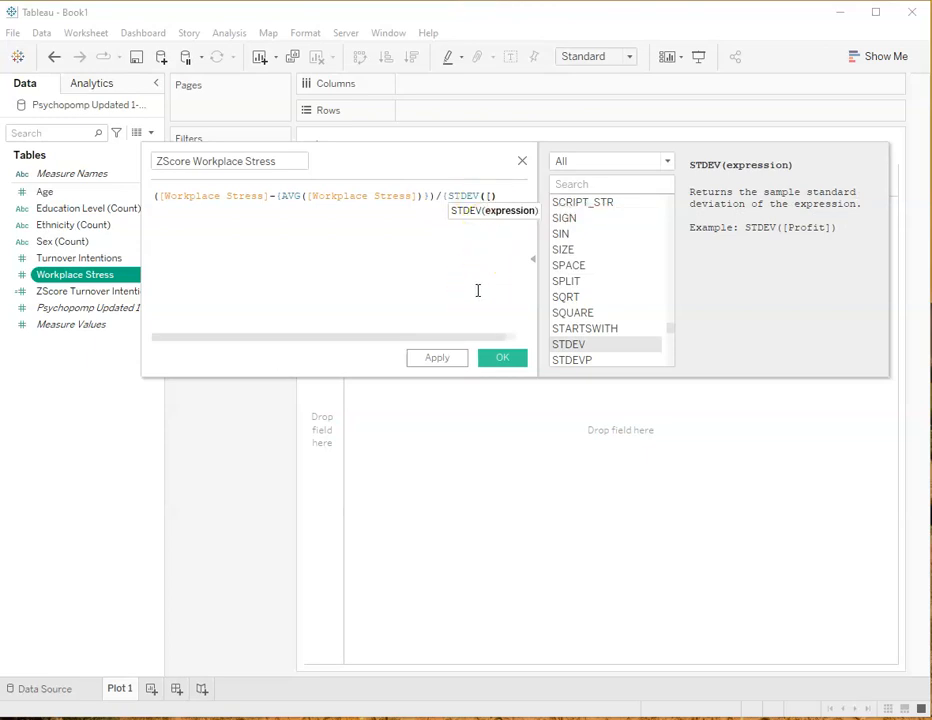
pyautogui.write('W')
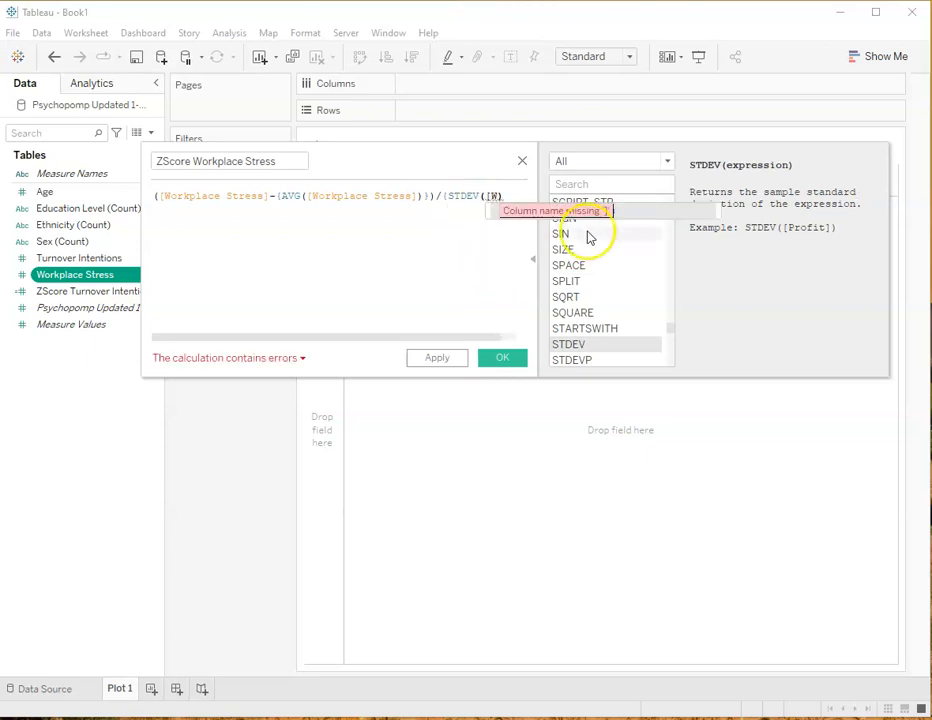
pyautogui.click(632, 214)
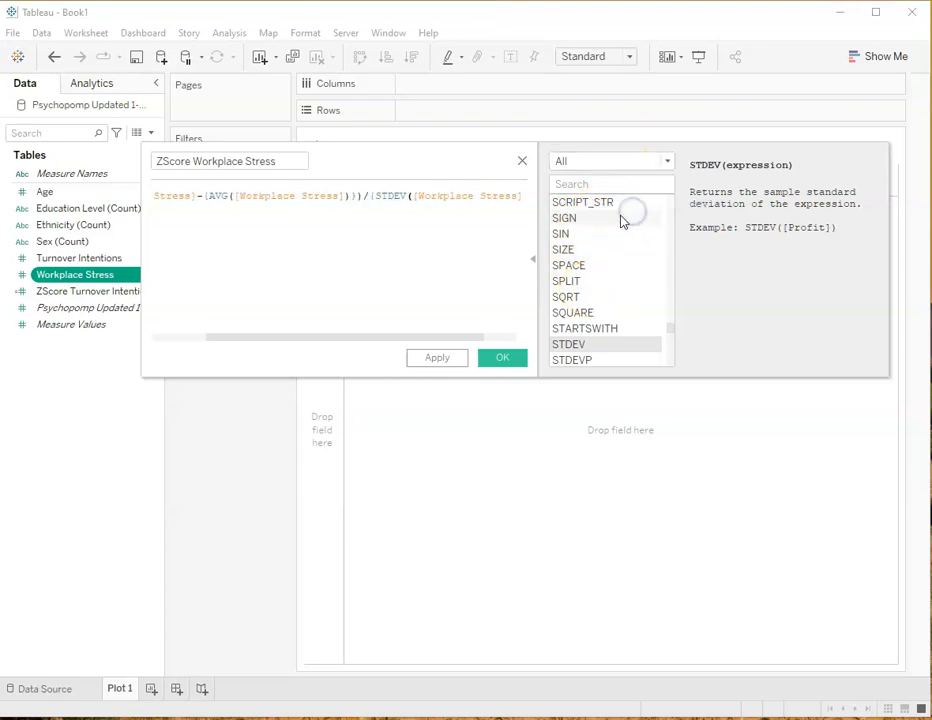
# Close the divisor so it reads {STDEV([Workplace Stress])}, deleting the surplus closing character at the formula's end
pyautogui.click(527, 197)
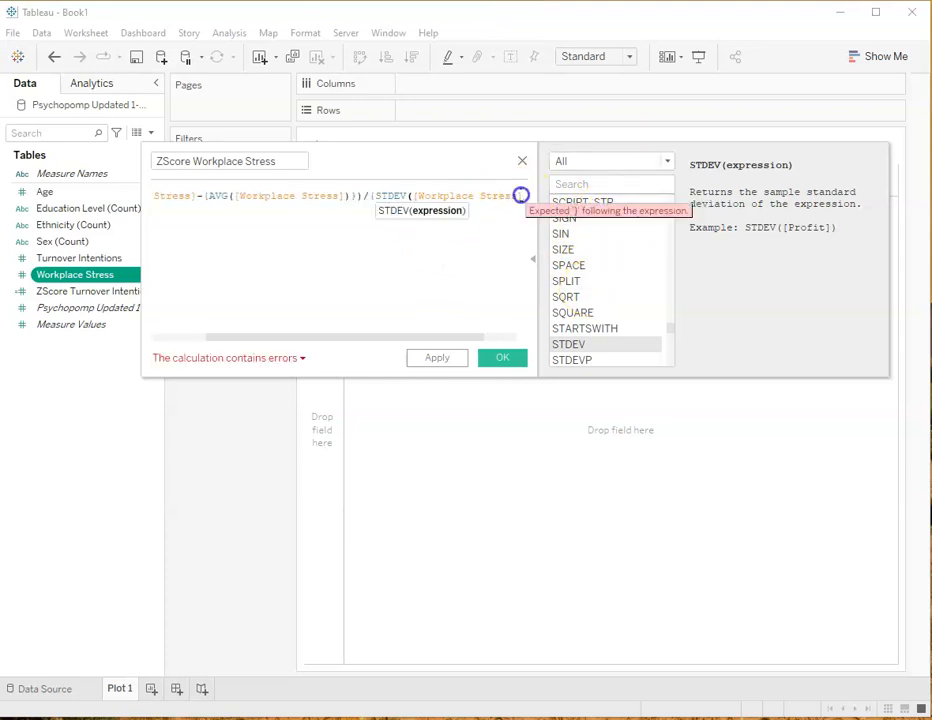
pyautogui.click(413, 297)
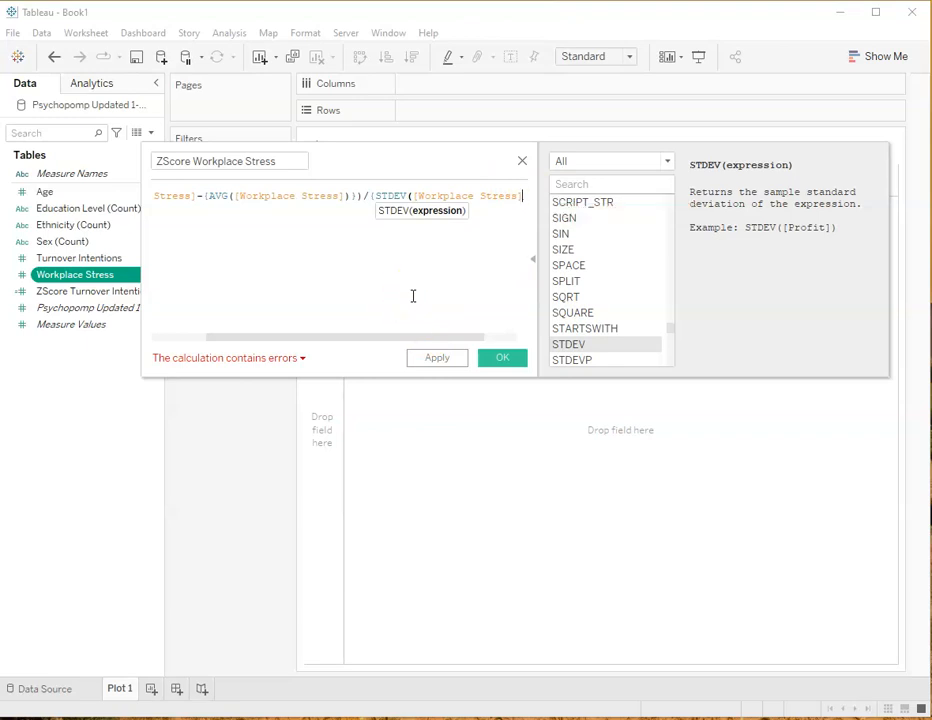
pyautogui.write(')}')
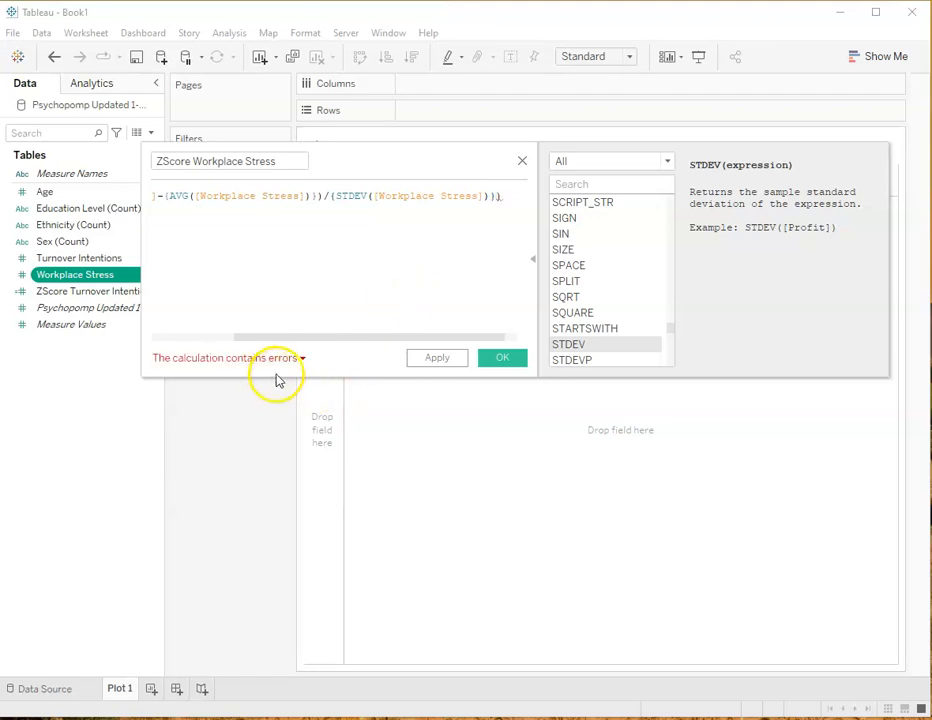
pyautogui.click(505, 198)
pyautogui.press('BackSpace')
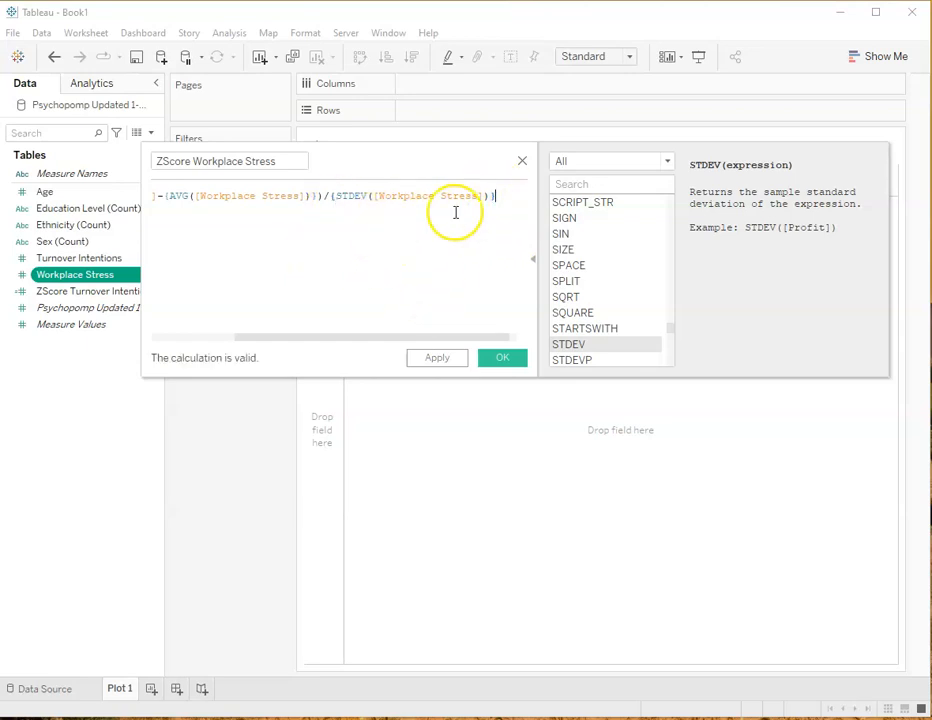
# Check the ZScore Workplace Stress formula from beginning to end and save the calculated field
pyautogui.moveTo(381, 338); pyautogui.dragTo(239, 330)
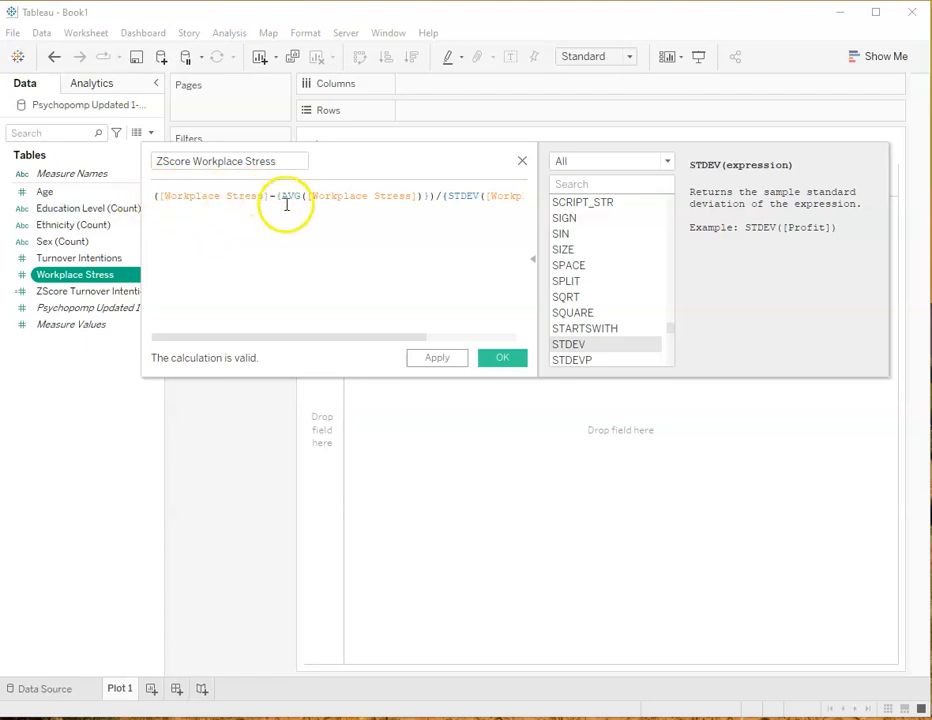
pyautogui.moveTo(385, 341); pyautogui.dragTo(464, 342)
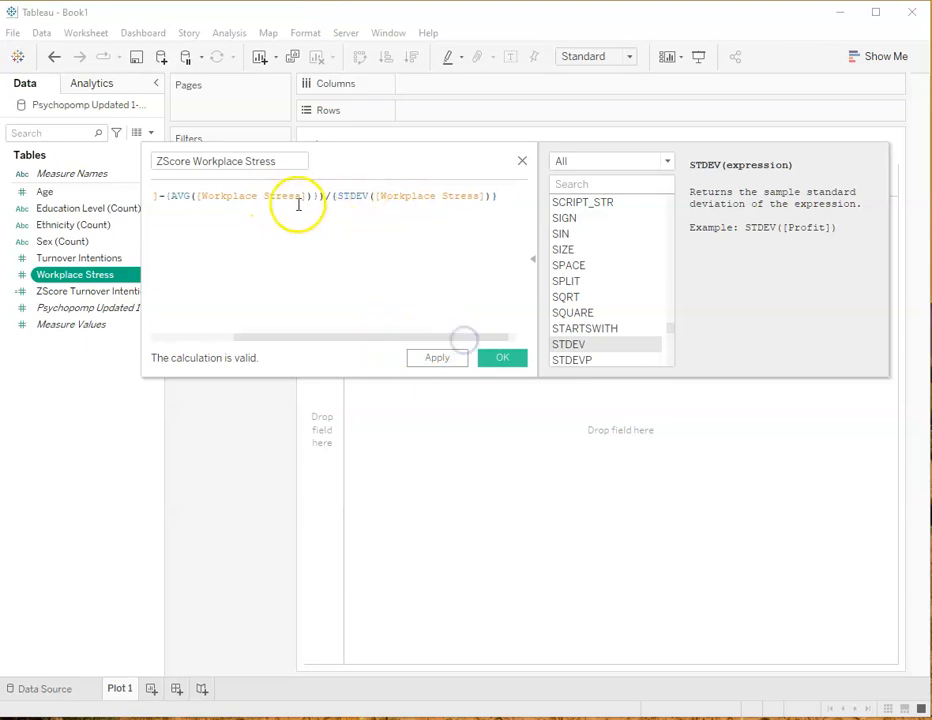
pyautogui.click(502, 359)
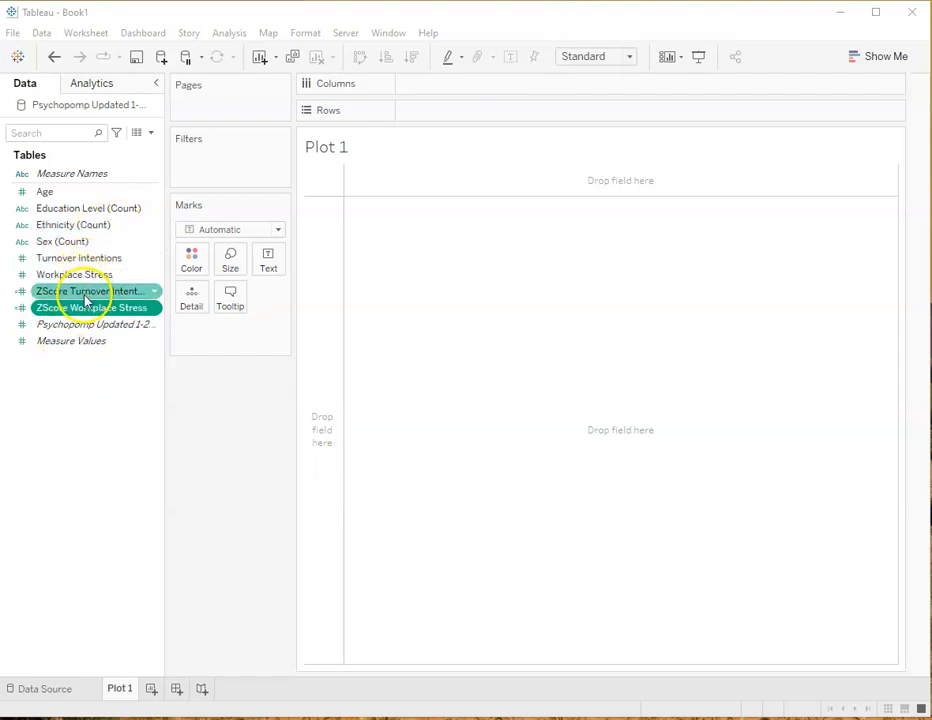
# Convert ZScore Turnover Intentions and ZScore Workplace Stress from measures to dimensions
pyautogui.keyDown('ctrl'); pyautogui.click(147, 292); pyautogui.keyUp('ctrl')
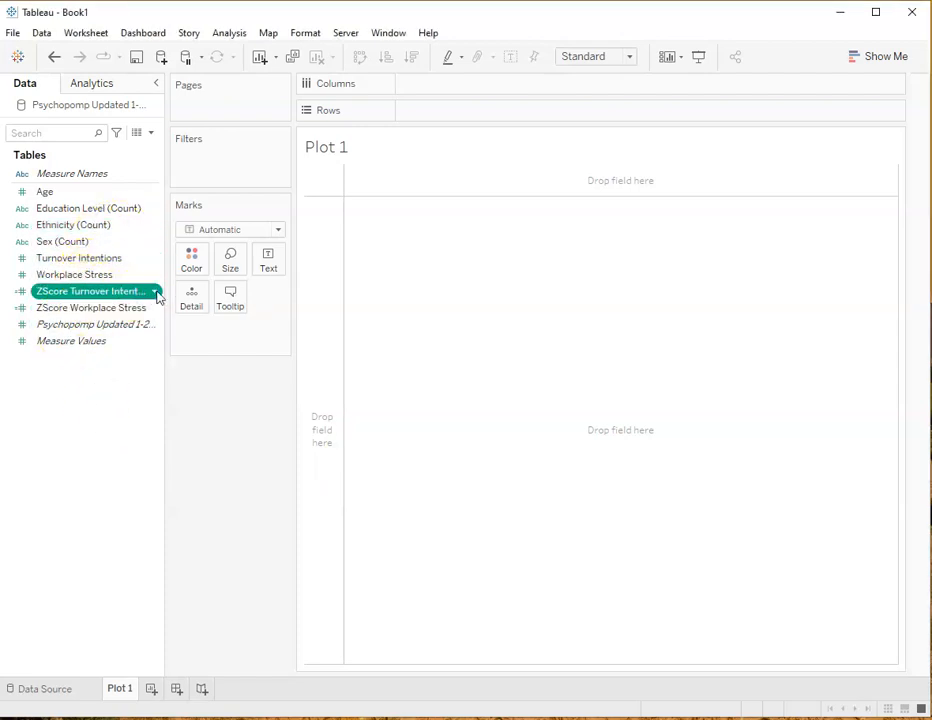
pyautogui.rightClick(150, 292)
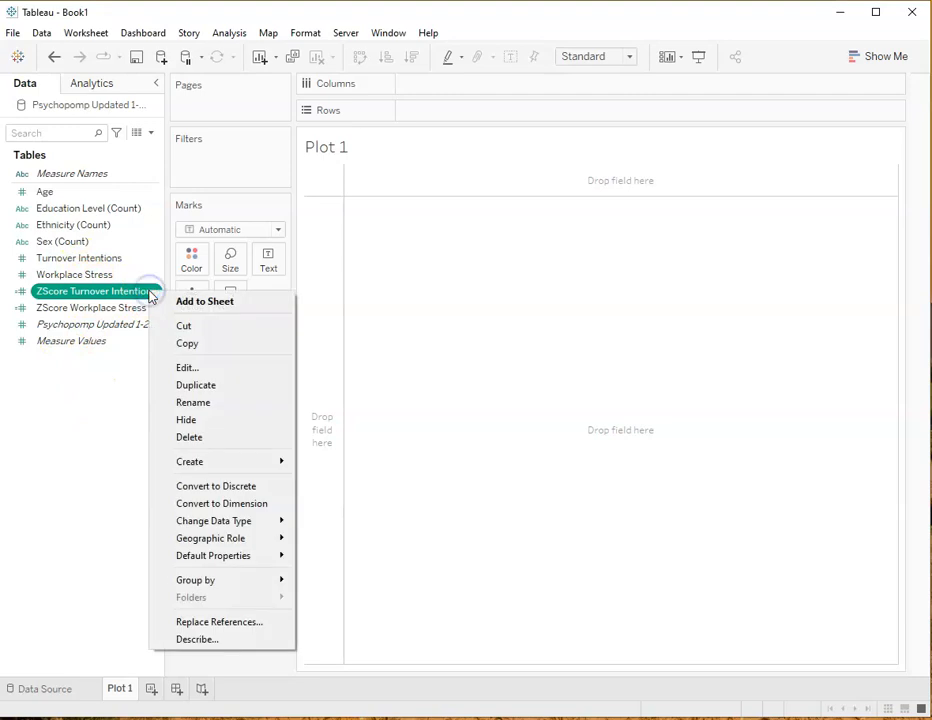
pyautogui.click(222, 503)
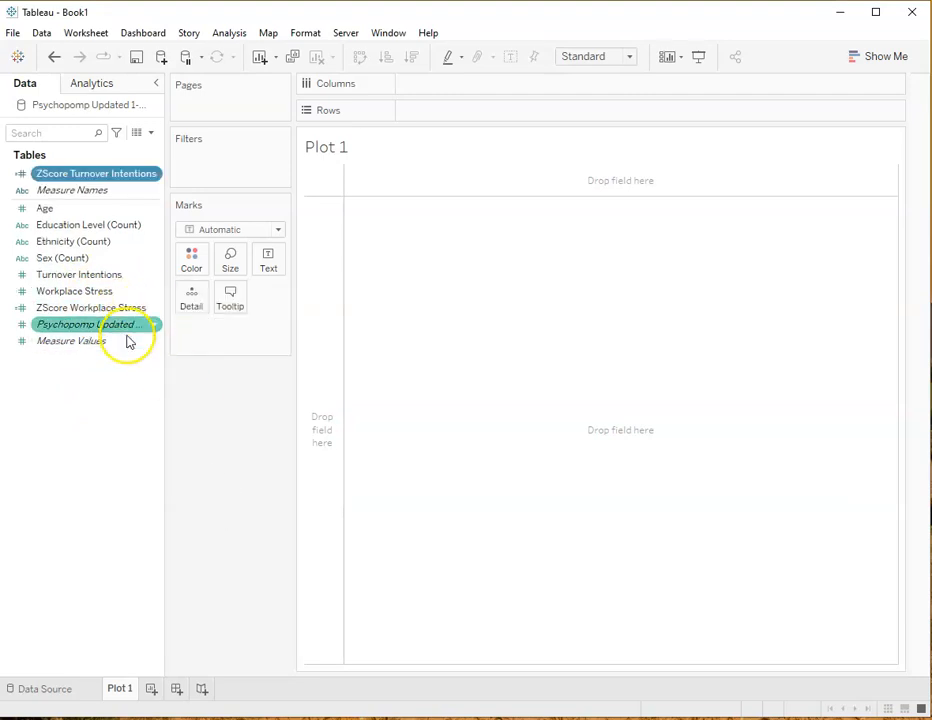
pyautogui.click(137, 308)
pyautogui.rightClick(148, 311)
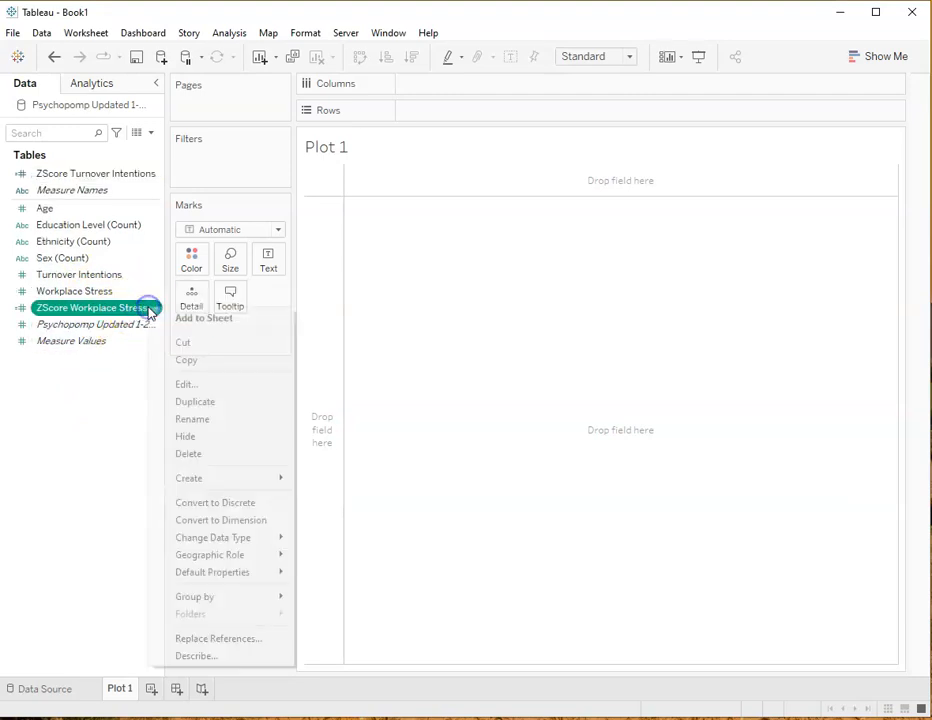
pyautogui.click(210, 521)
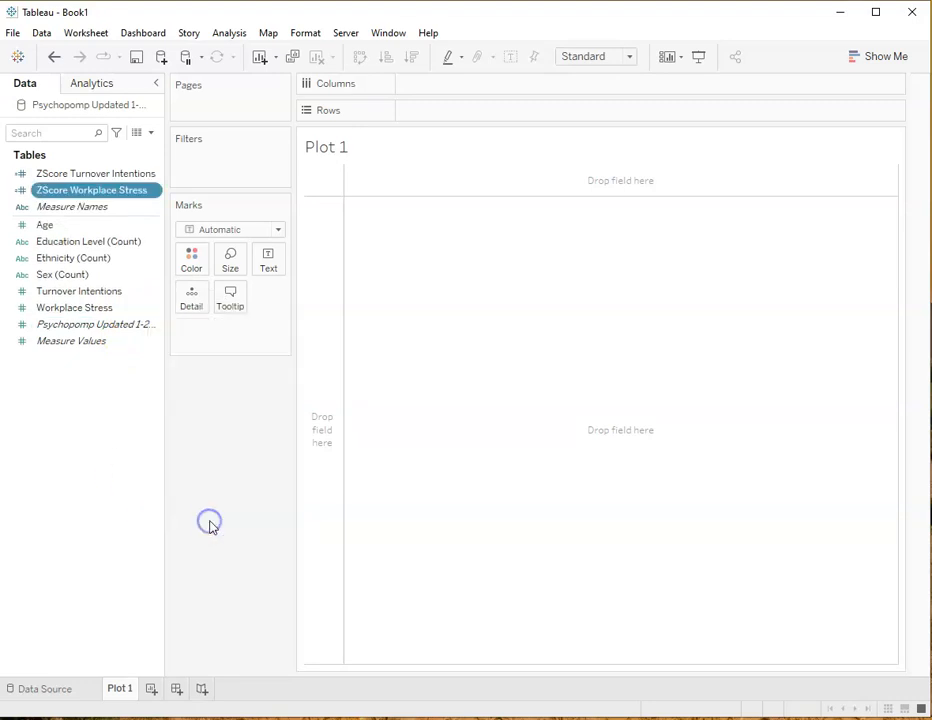
# Place ZScore Turnover Intentions on Columns and ZScore Workplace Stress on Rows of Plot 1
pyautogui.keyDown('ctrl'); pyautogui.click(79, 175); pyautogui.keyUp('ctrl')
pyautogui.moveTo(79, 175); pyautogui.dragTo(441, 96)
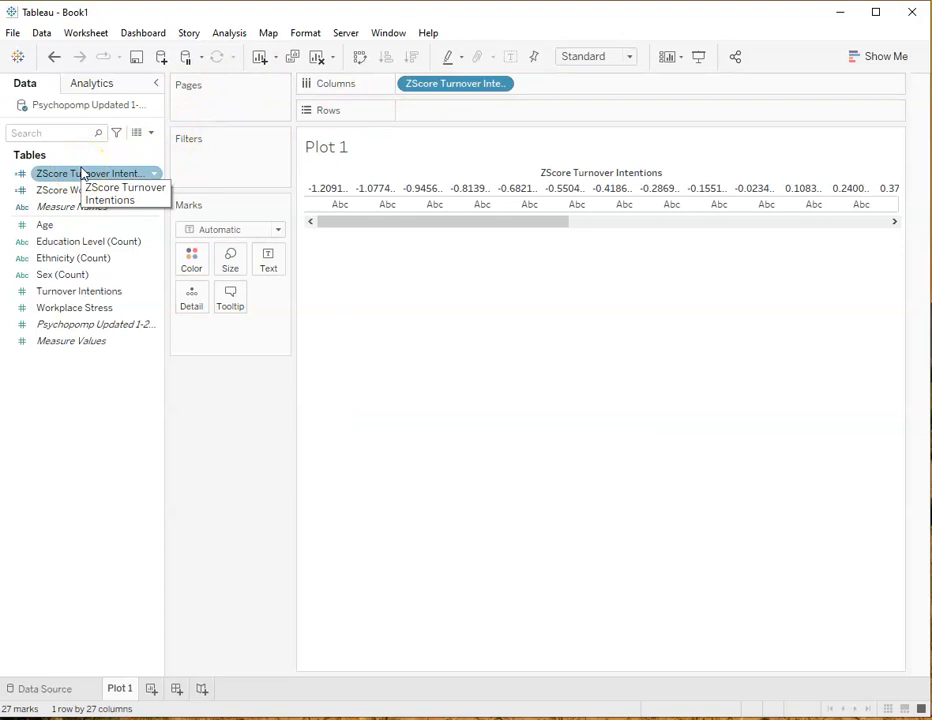
pyautogui.click(57, 137)
pyautogui.click(90, 190)
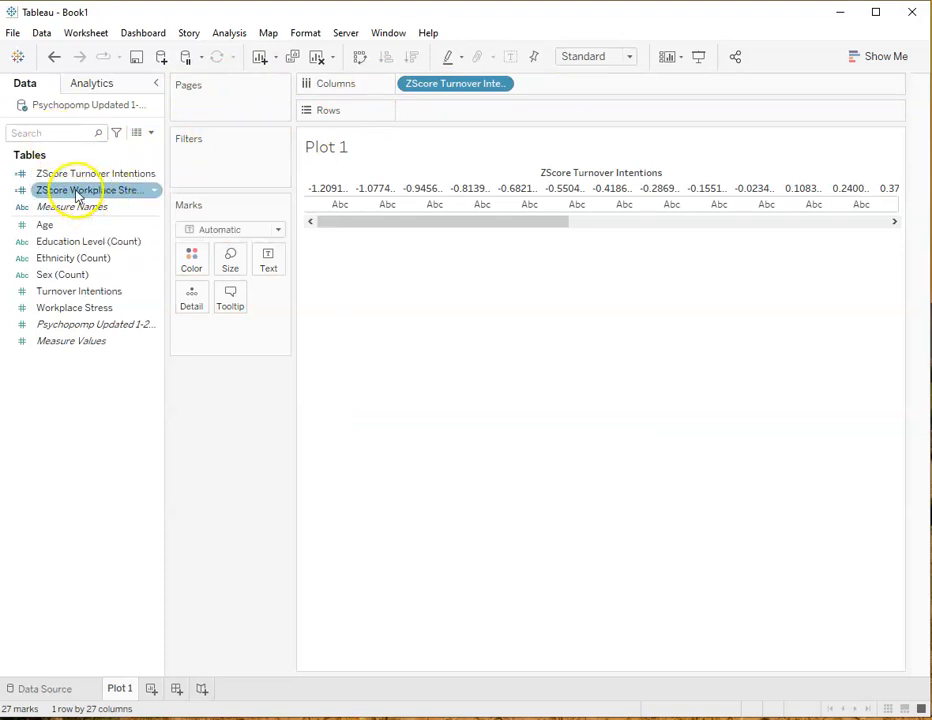
pyautogui.moveTo(75, 195); pyautogui.dragTo(441, 108)
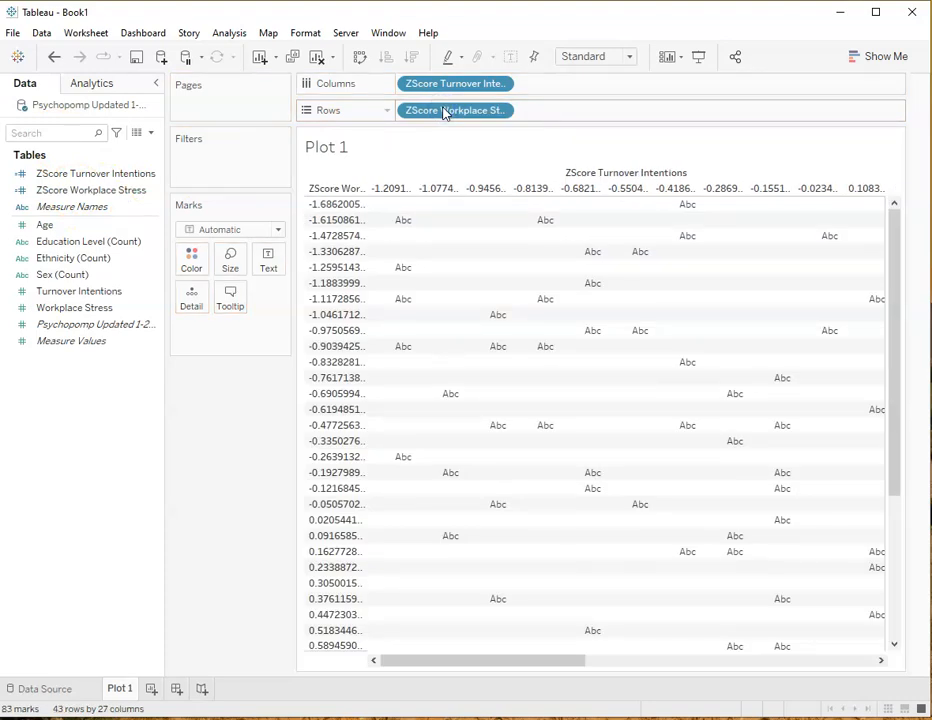
pyautogui.click(120, 176)
pyautogui.rightClick(116, 176)
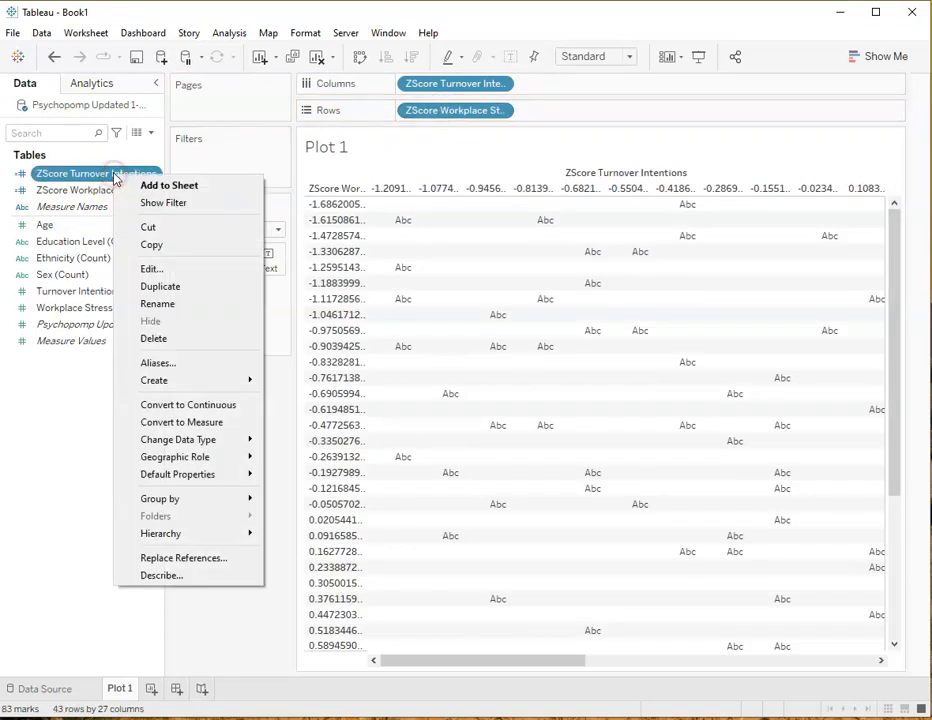
pyautogui.click(506, 140)
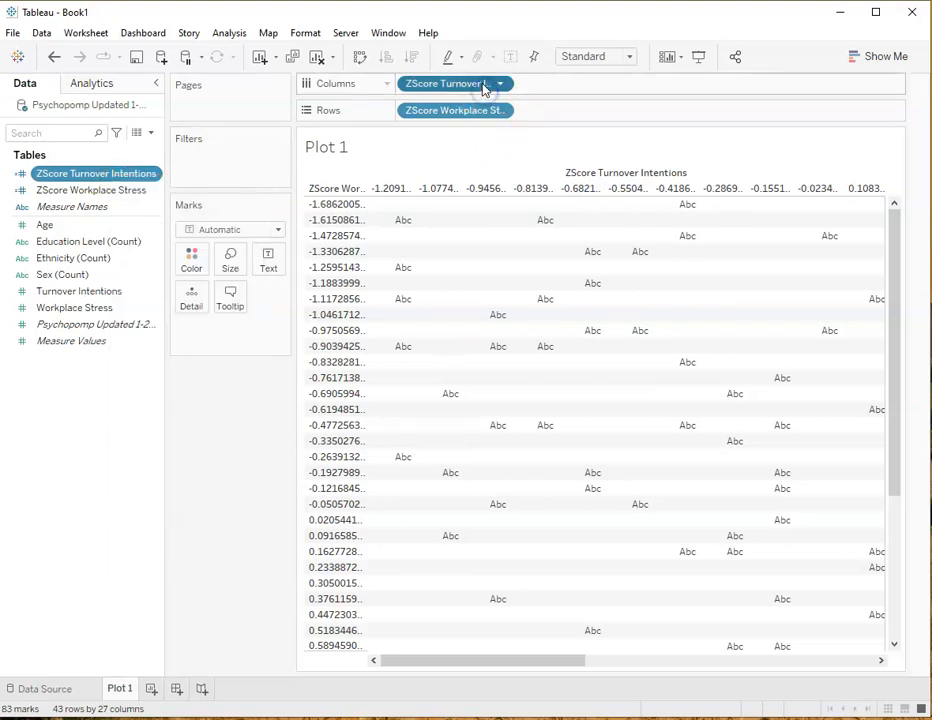
# Set ZScore Turnover Intentions on Columns and ZScore Workplace Stress on Rows to Continuous
pyautogui.click(499, 86)
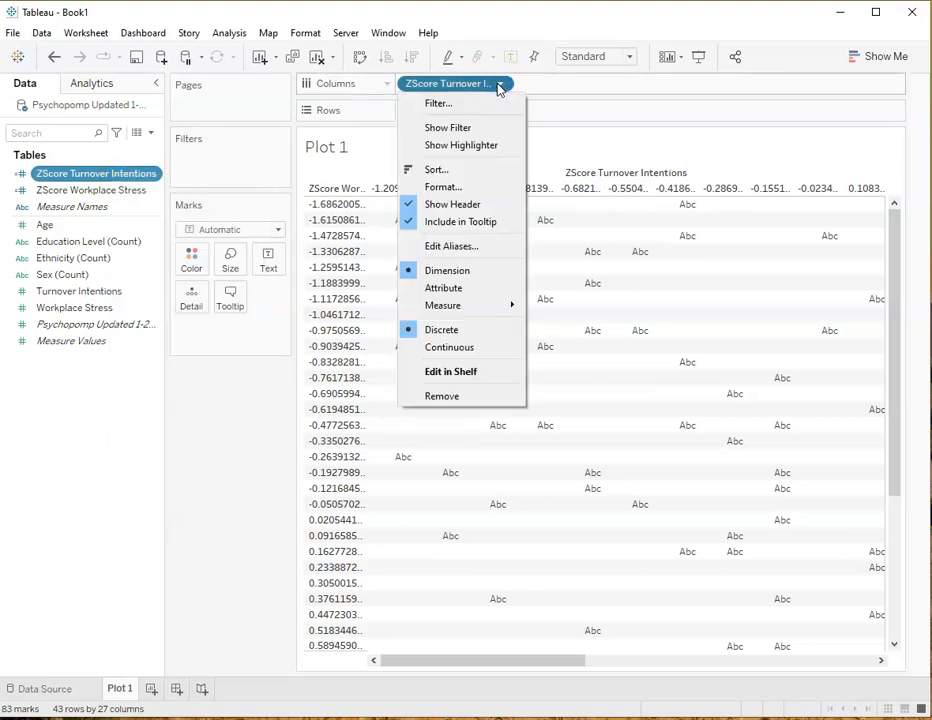
pyautogui.moveTo(482, 308)
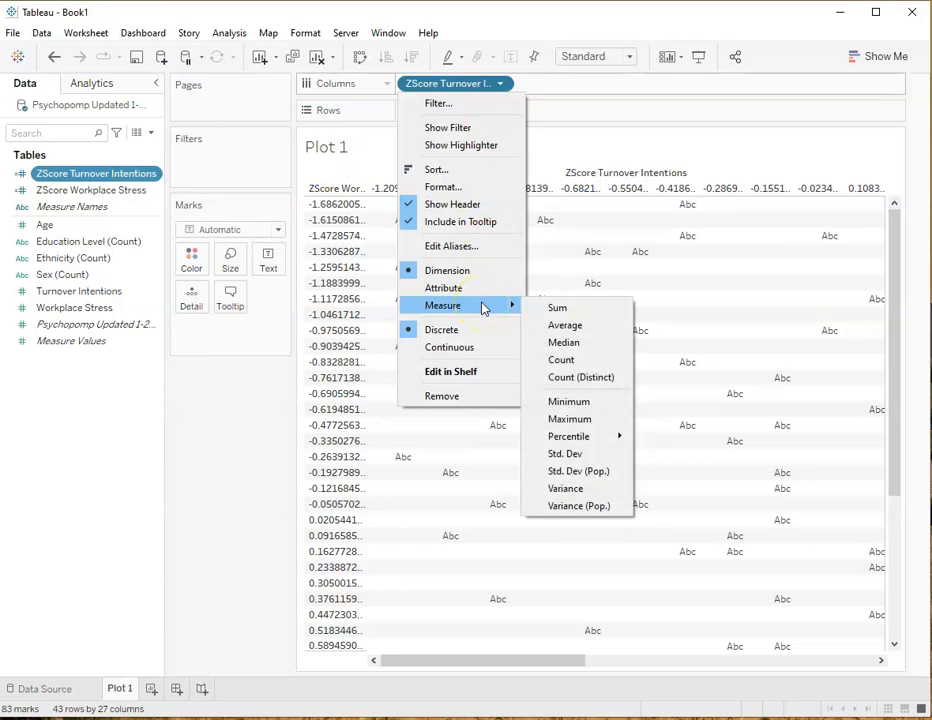
pyautogui.click(478, 347)
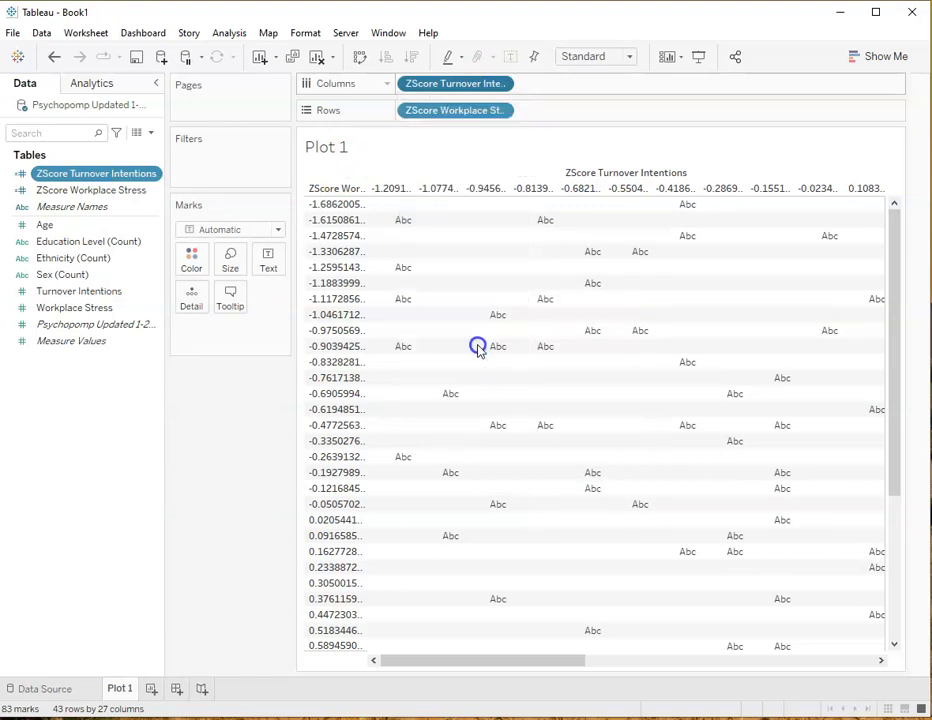
pyautogui.click(500, 110)
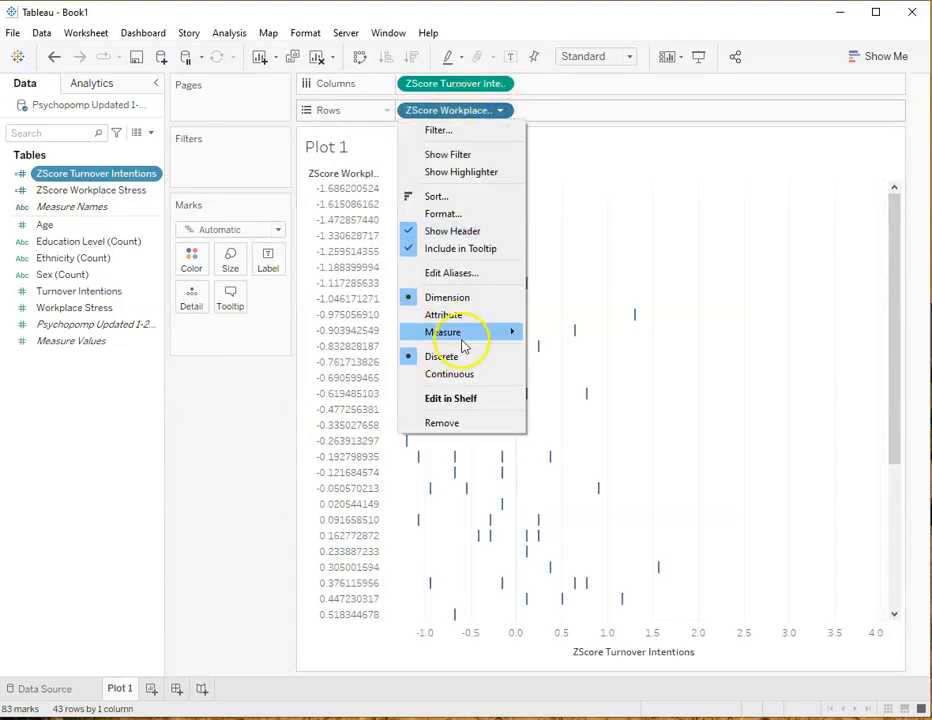
pyautogui.click(452, 374)
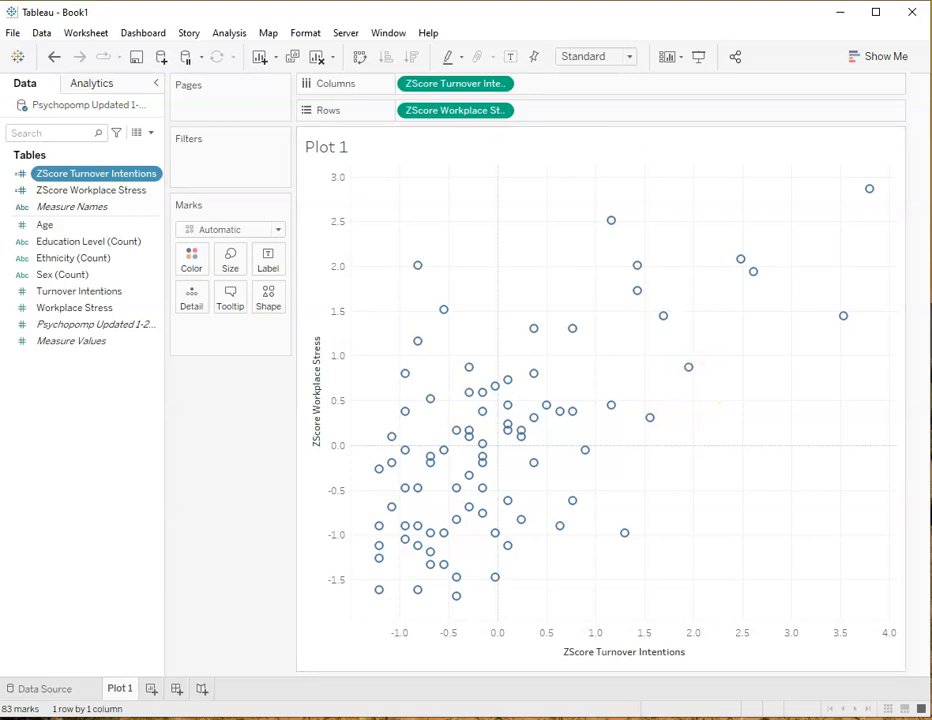
pyautogui.click(500, 84)
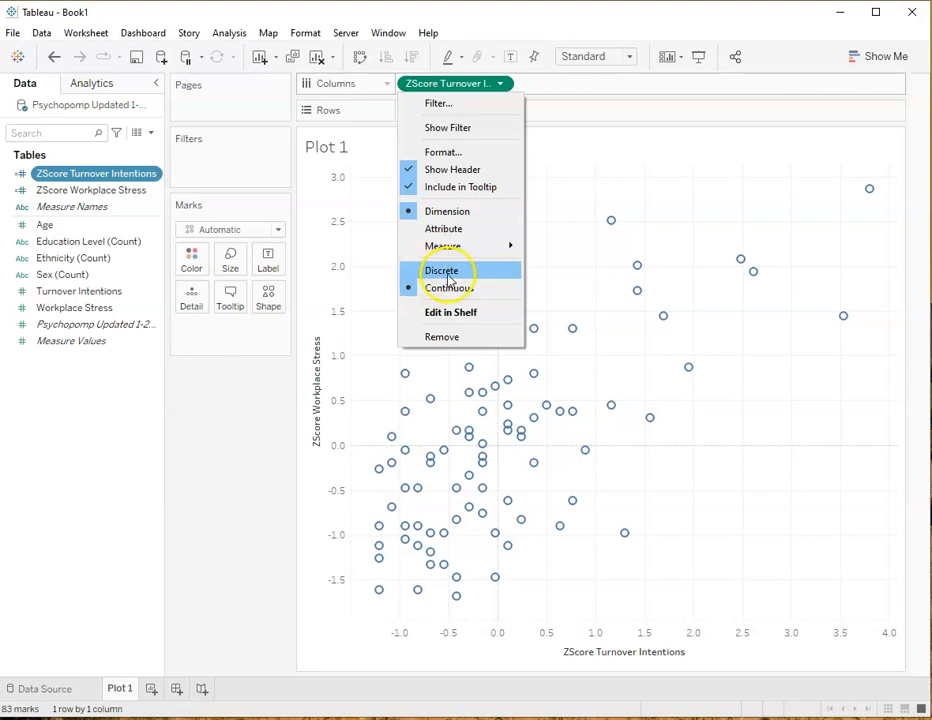
pyautogui.click(579, 88)
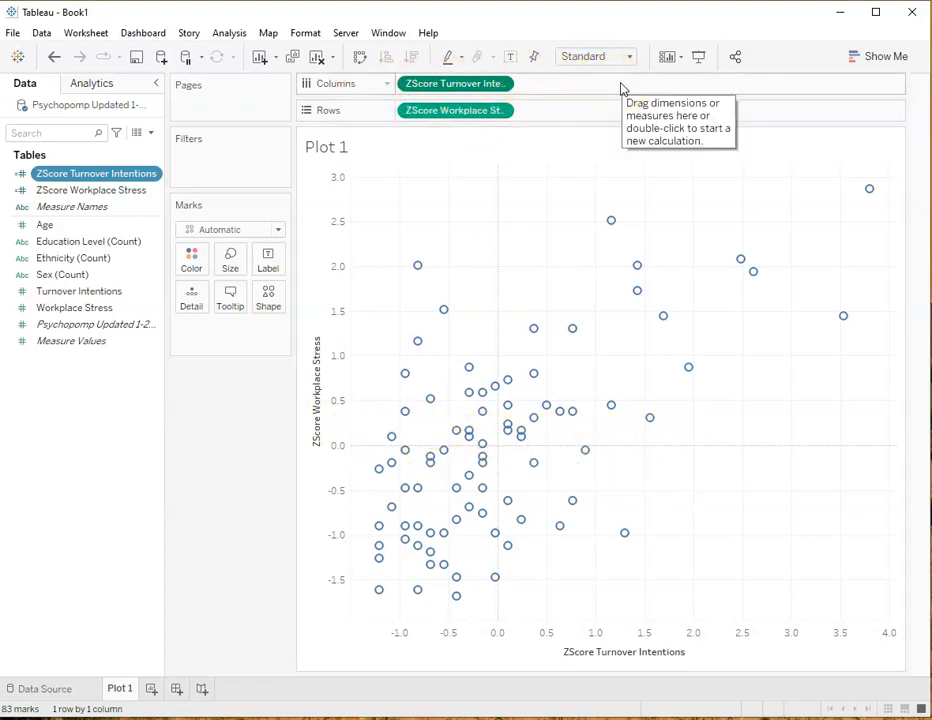
pyautogui.click(668, 256)
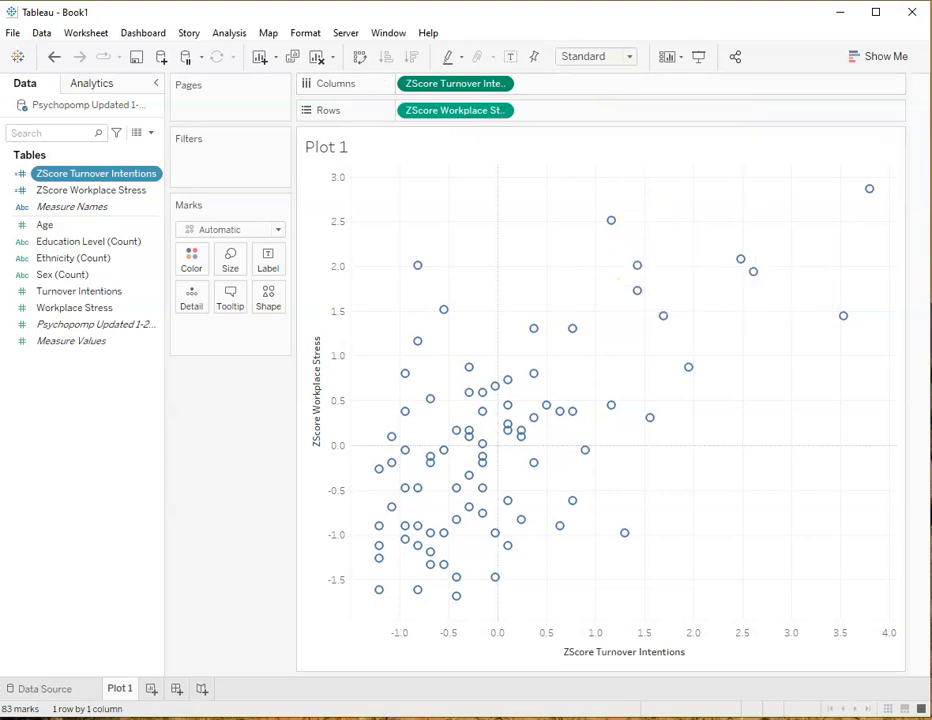
pyautogui.click(389, 559)
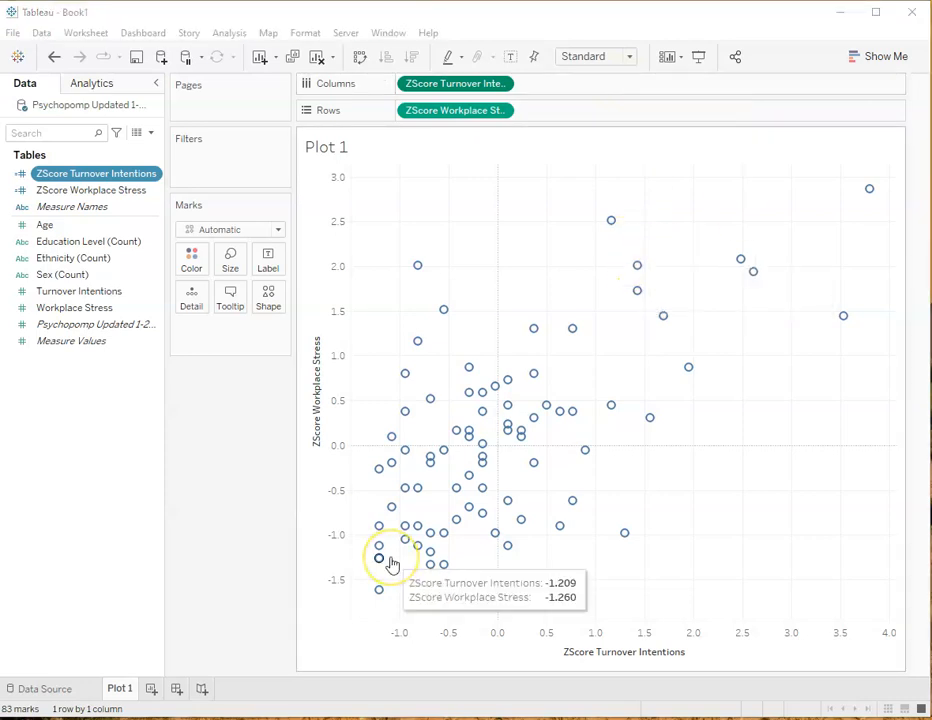
# Swap the axes so ZScore Workplace Stress is on Columns and ZScore Turnover Intentions is on Rows
pyautogui.moveTo(455, 85); pyautogui.dragTo(564, 108)
pyautogui.moveTo(458, 110); pyautogui.dragTo(456, 83)
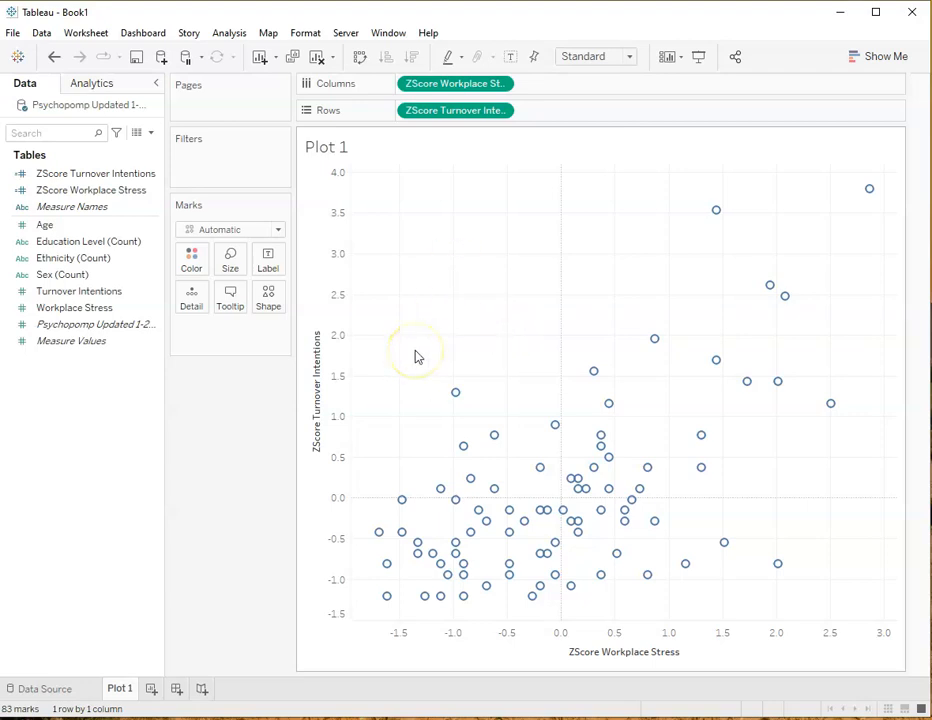
pyautogui.click(125, 226)
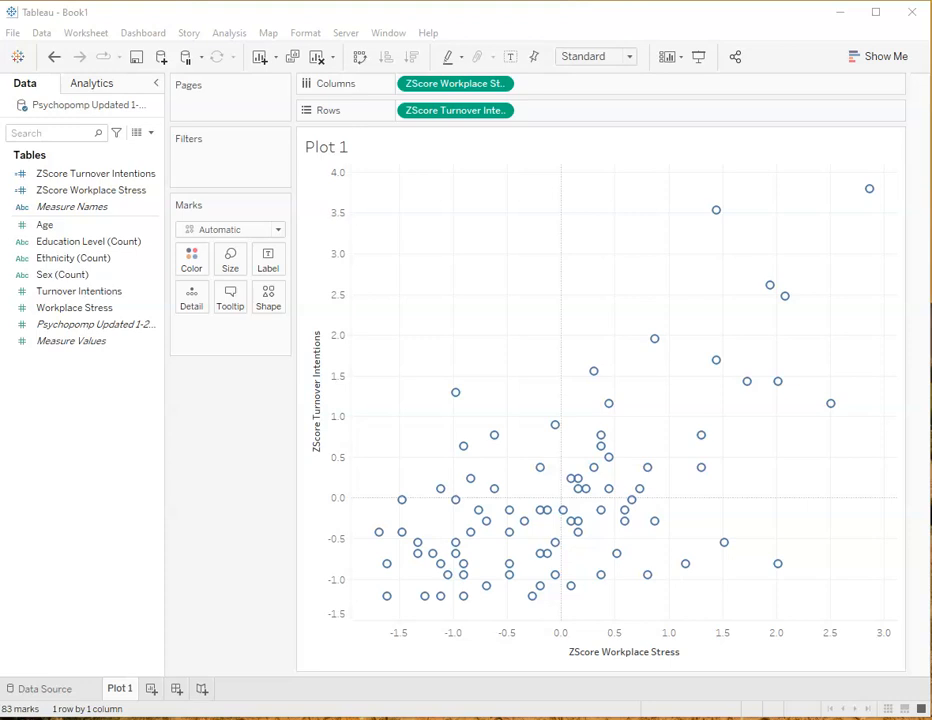
# Add a linear trend line to the scatter plot of ZScore Turnover Intentions against ZScore Workplace Stress
pyautogui.click(88, 81)
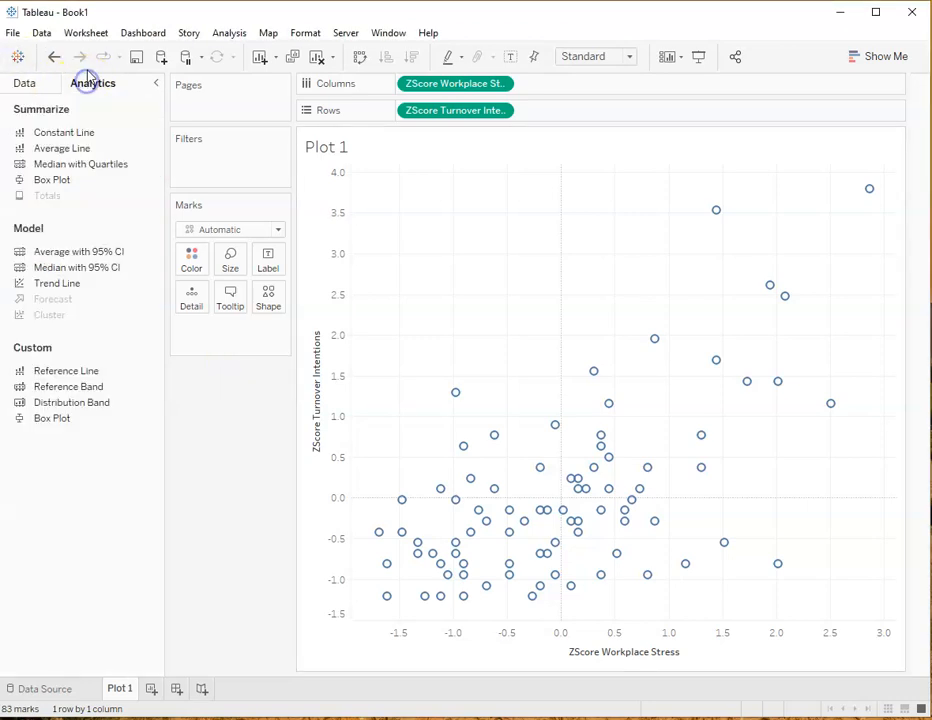
pyautogui.moveTo(57, 283); pyautogui.dragTo(453, 191)
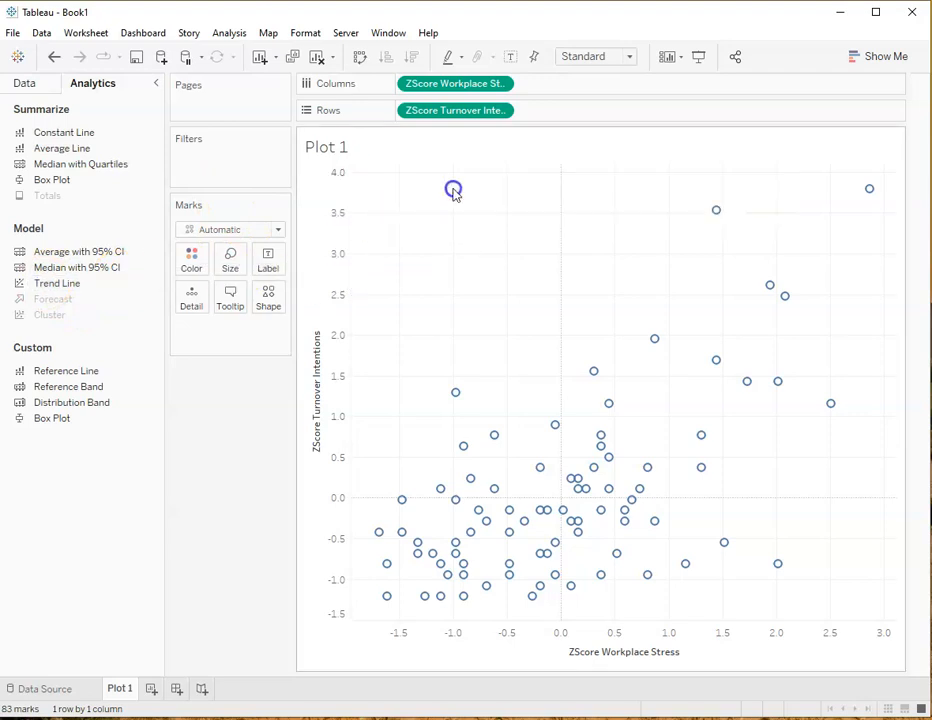
pyautogui.moveTo(550, 514)
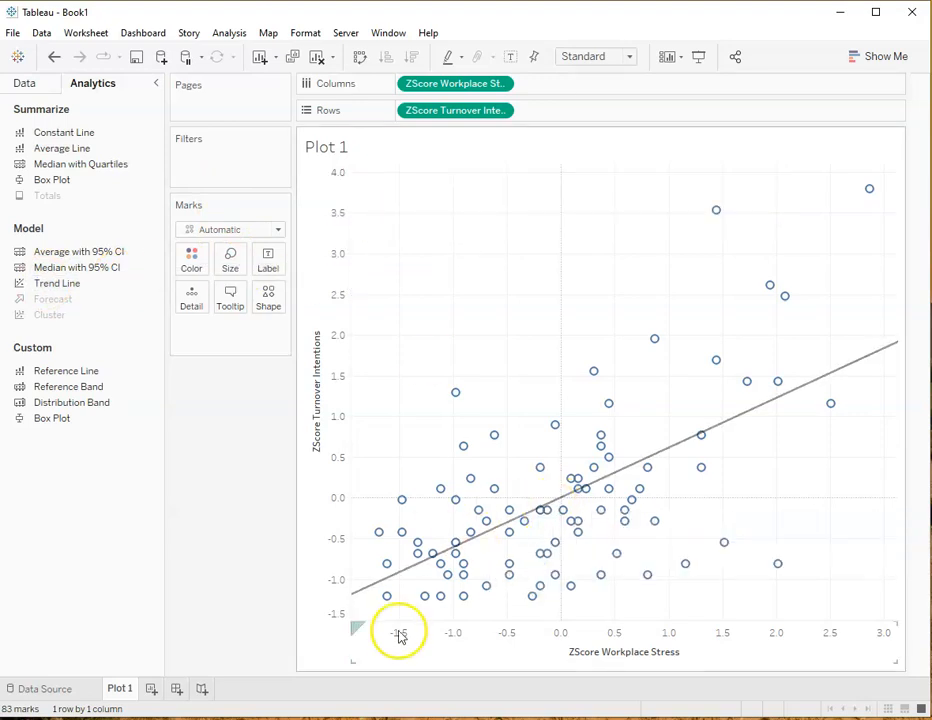
pyautogui.moveTo(410, 557)
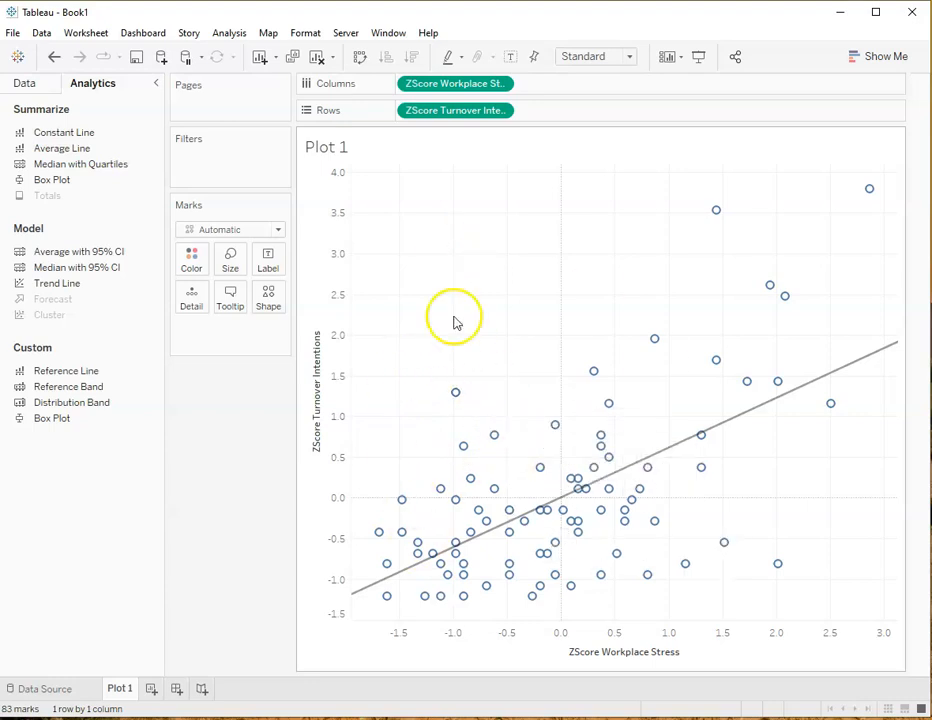
# Size the scatter plot marks by Age and hide the Age size legend card
pyautogui.click(25, 82)
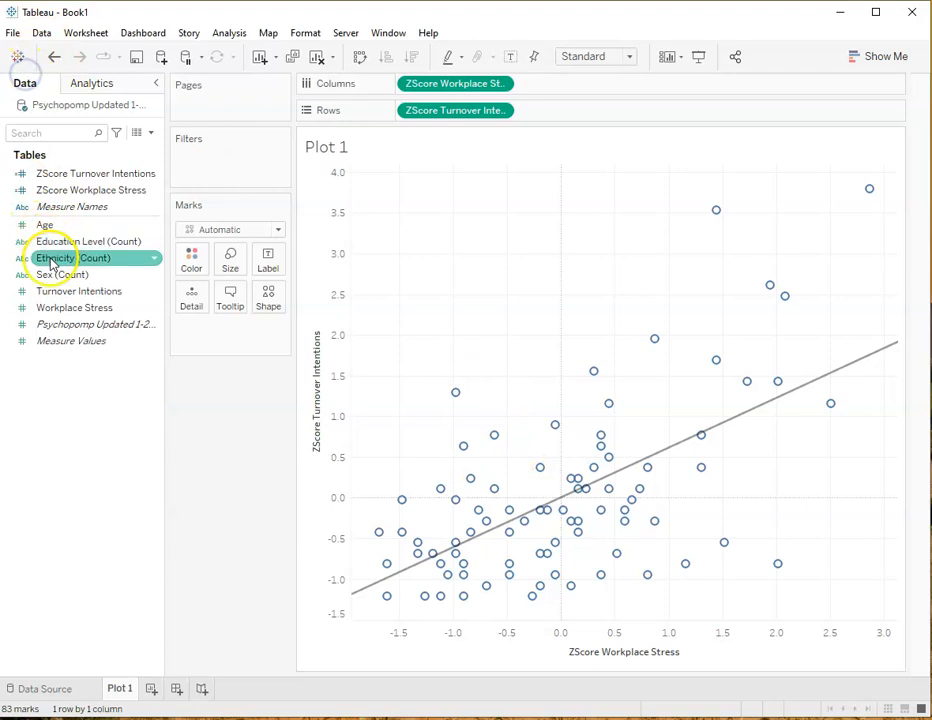
pyautogui.moveTo(45, 228); pyautogui.dragTo(229, 261)
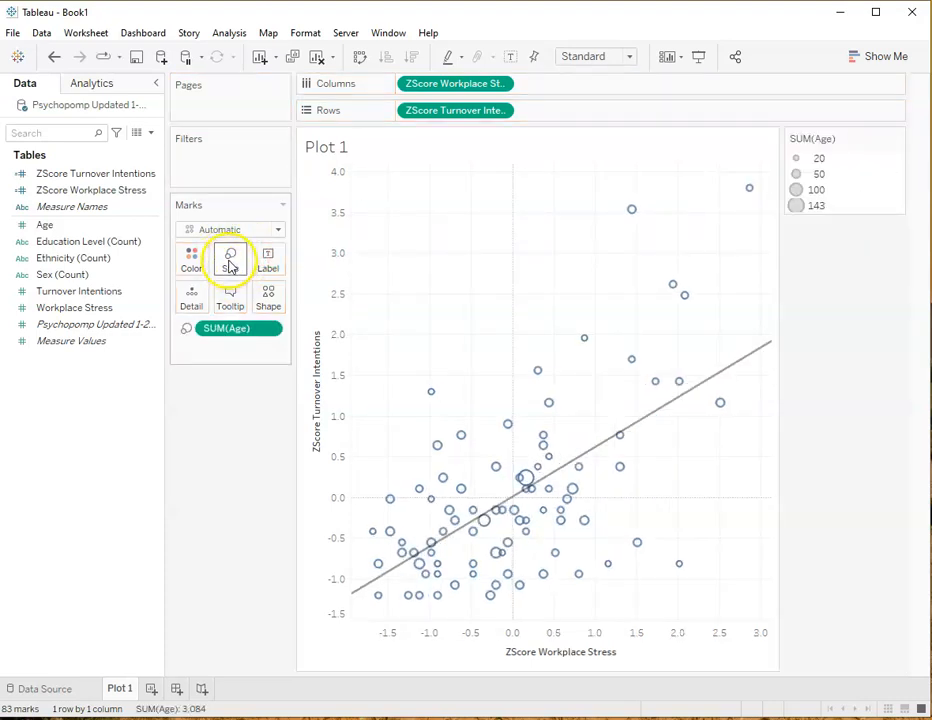
pyautogui.moveTo(467, 520)
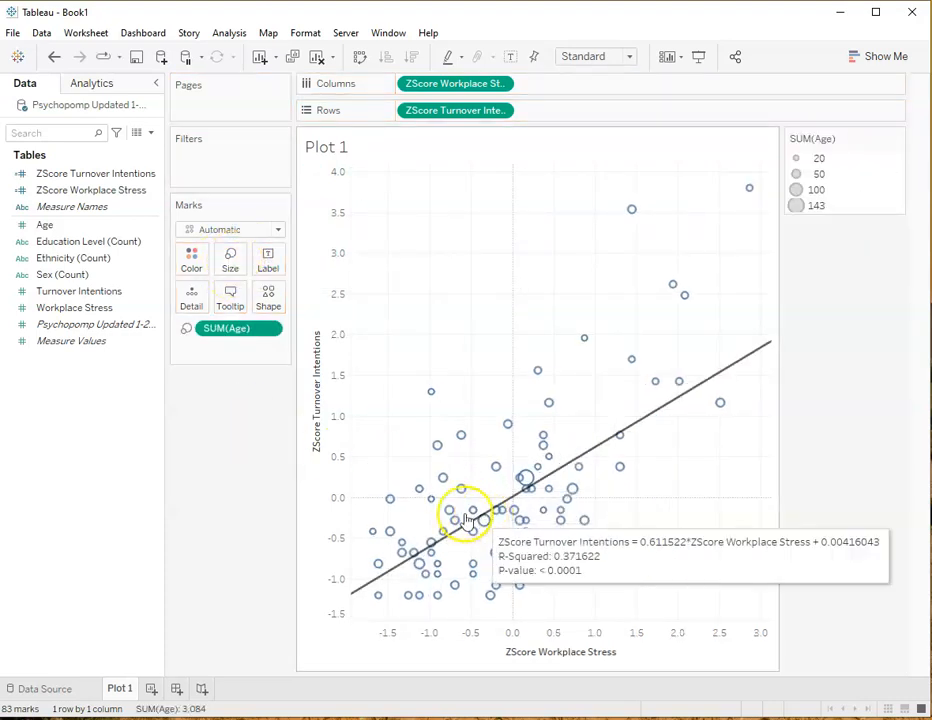
pyautogui.moveTo(536, 484)
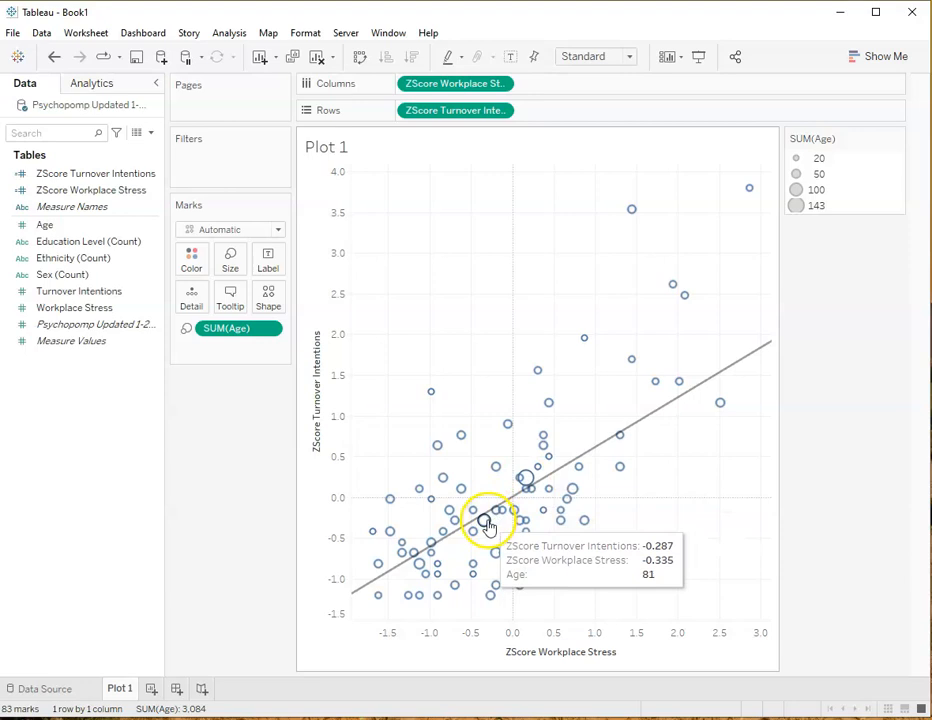
pyautogui.moveTo(578, 499)
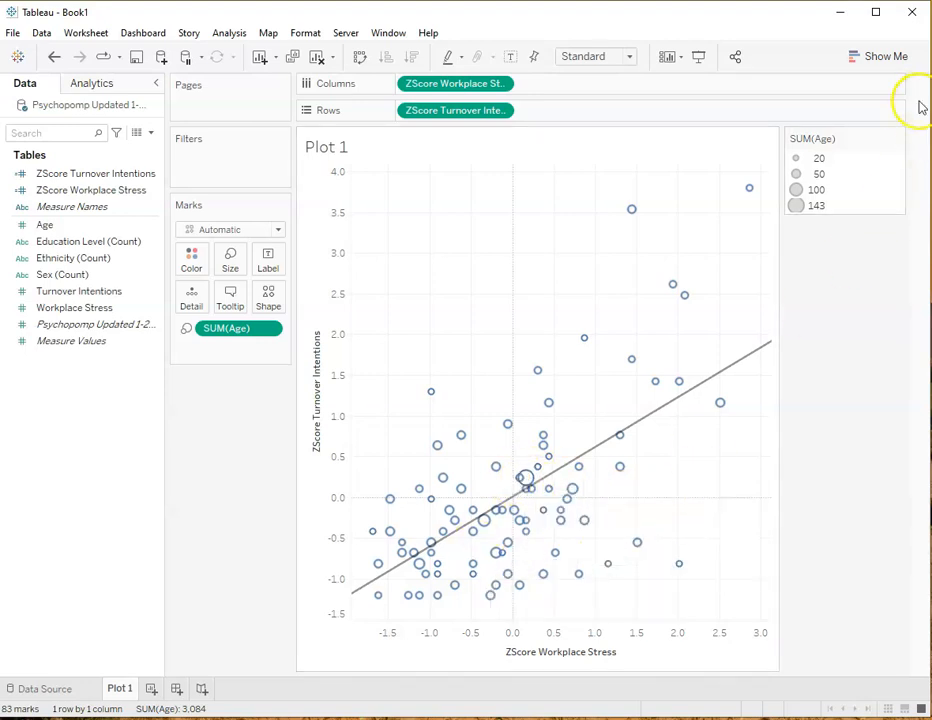
pyautogui.click(897, 138)
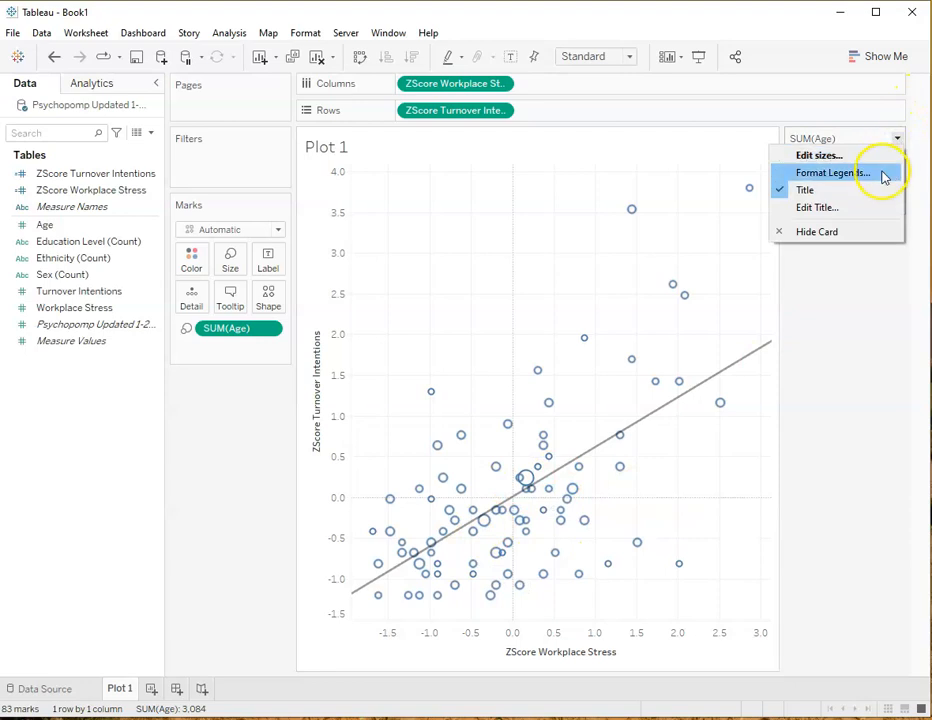
pyautogui.click(845, 232)
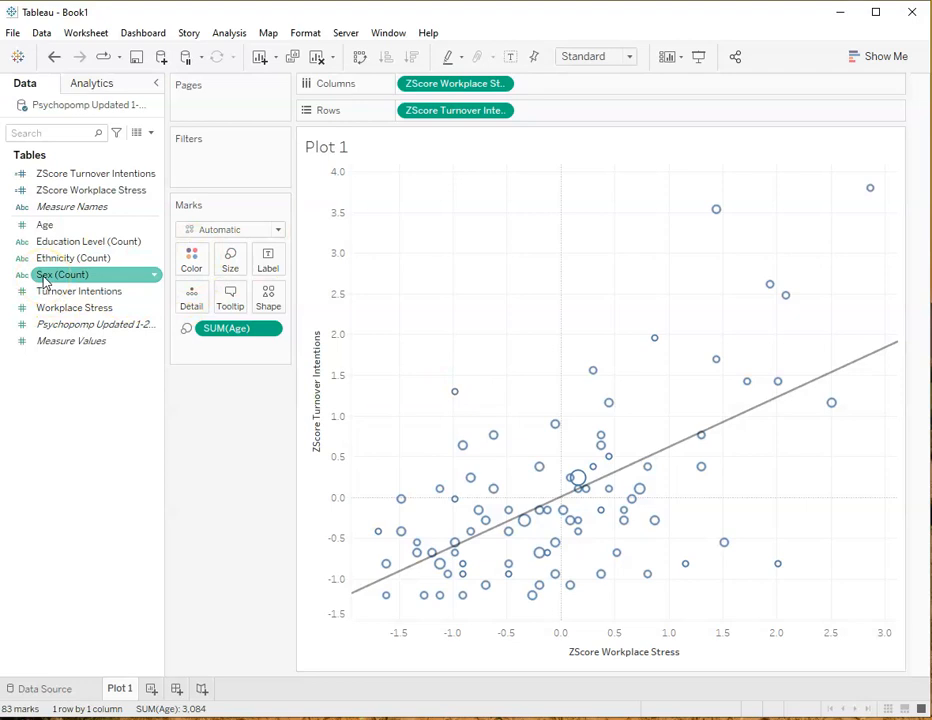
# Assign Sex (Count) to the marks' color and set Age on Size to a discrete attribute
pyautogui.moveTo(44, 283); pyautogui.dragTo(192, 262)
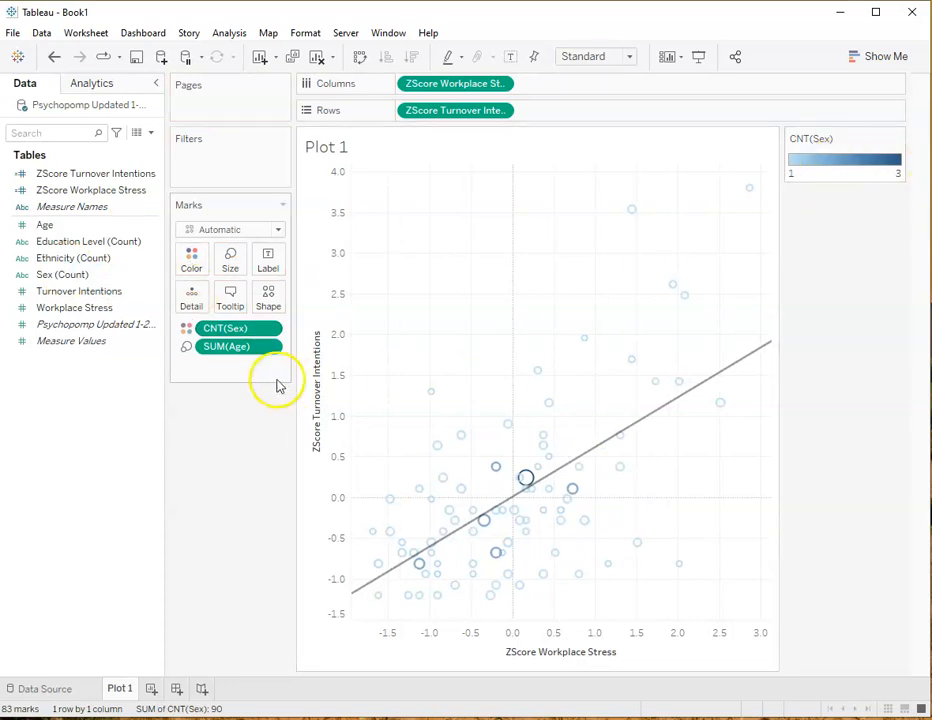
pyautogui.rightClick(252, 350)
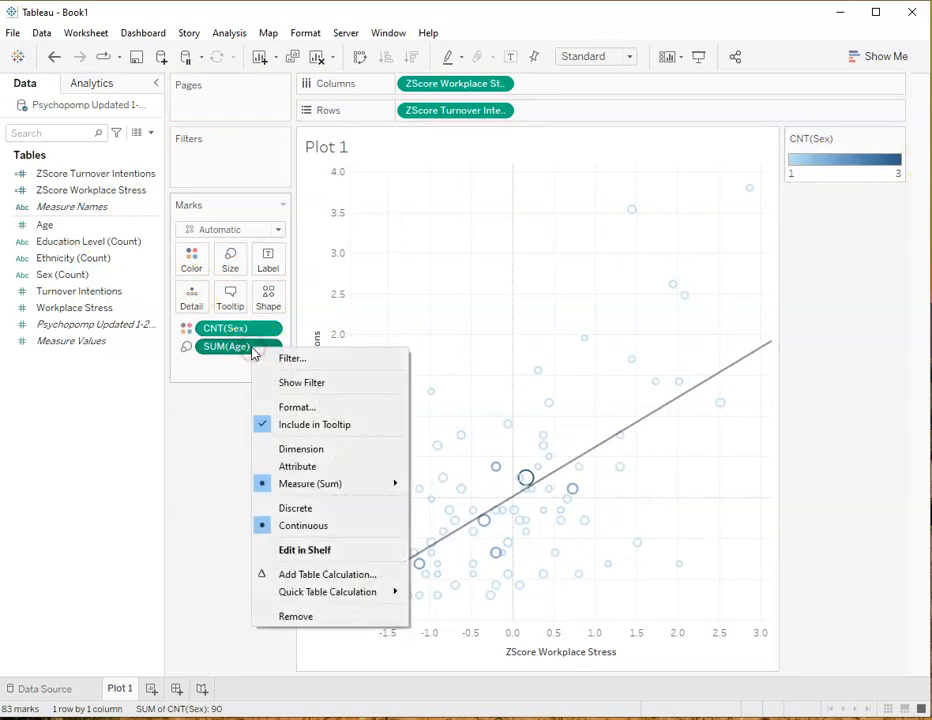
pyautogui.click(298, 449)
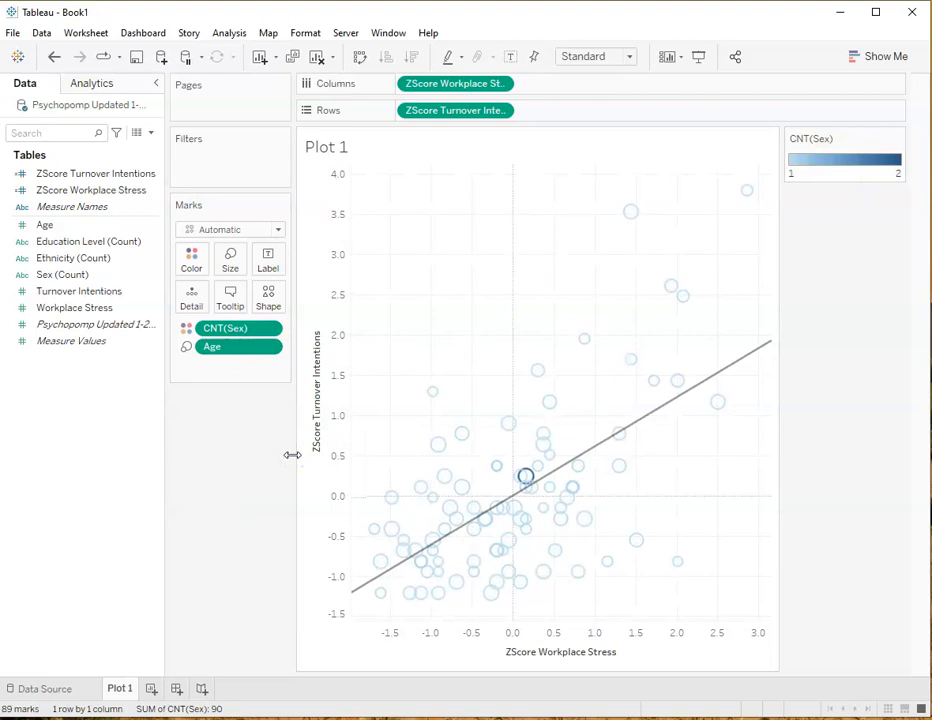
pyautogui.click(268, 347)
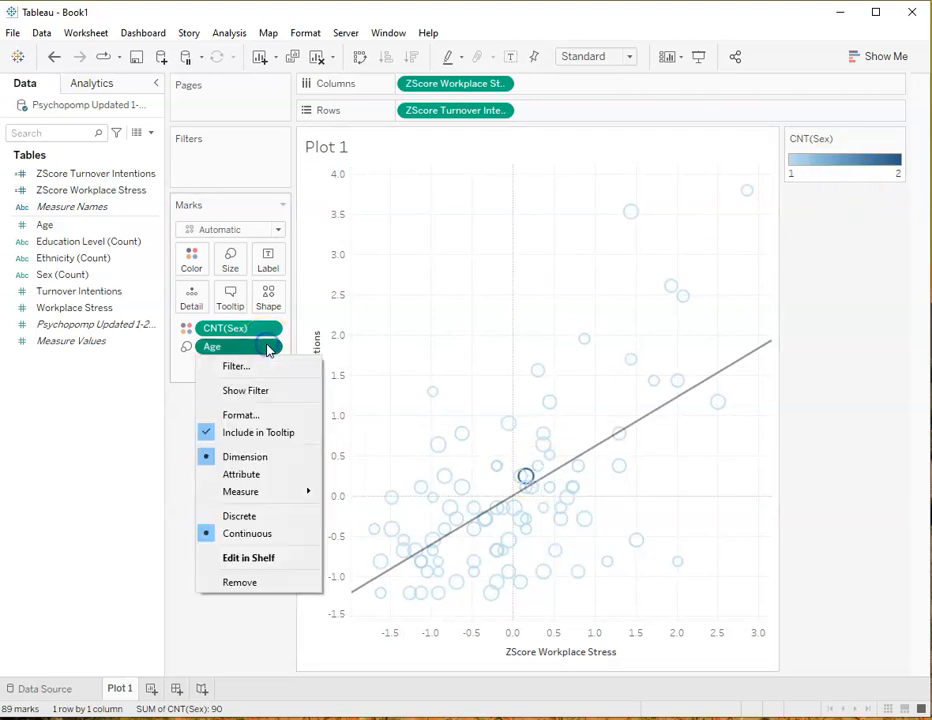
pyautogui.click(242, 476)
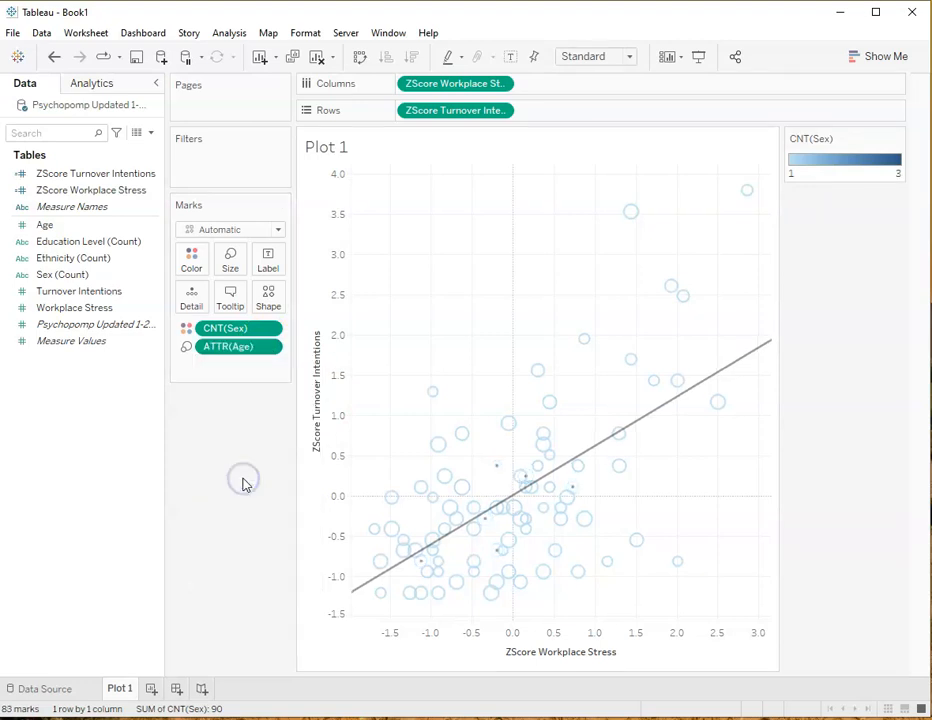
pyautogui.click(271, 329)
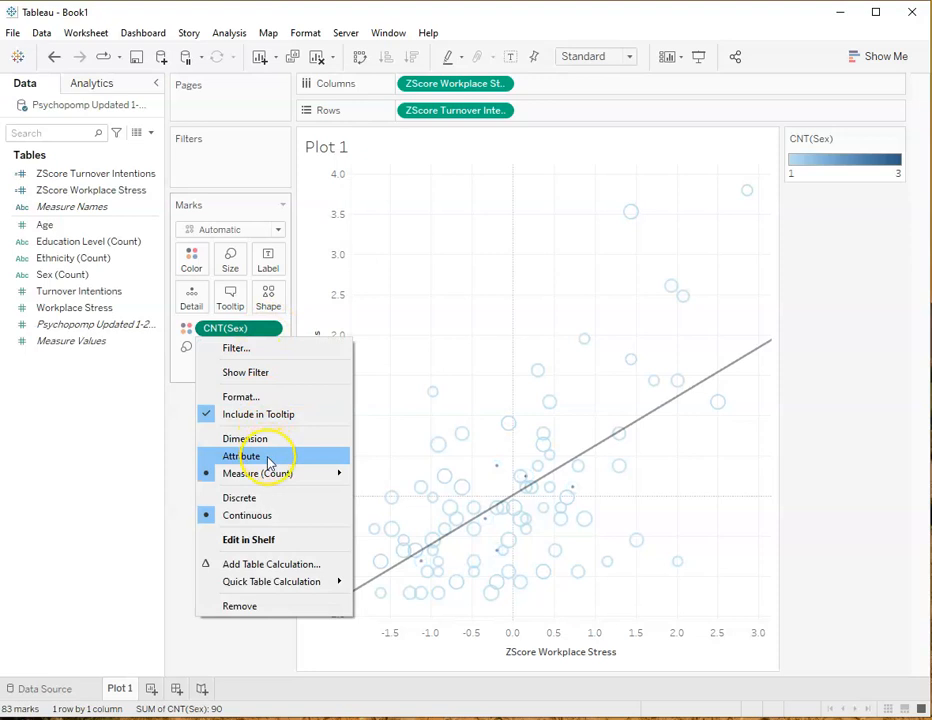
pyautogui.click(271, 328)
pyautogui.click(270, 347)
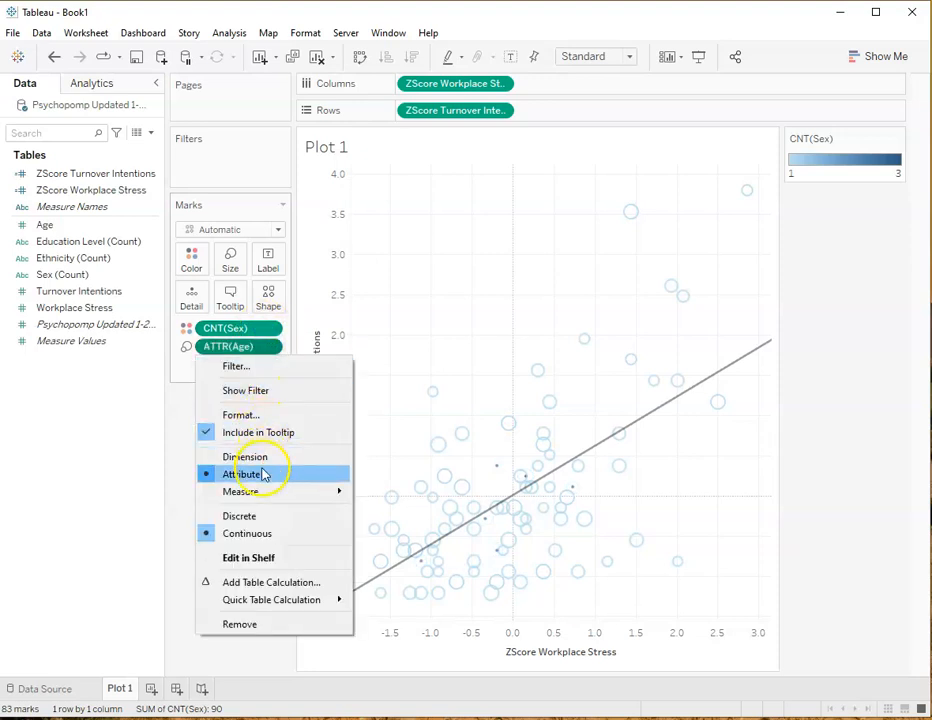
pyautogui.click(259, 518)
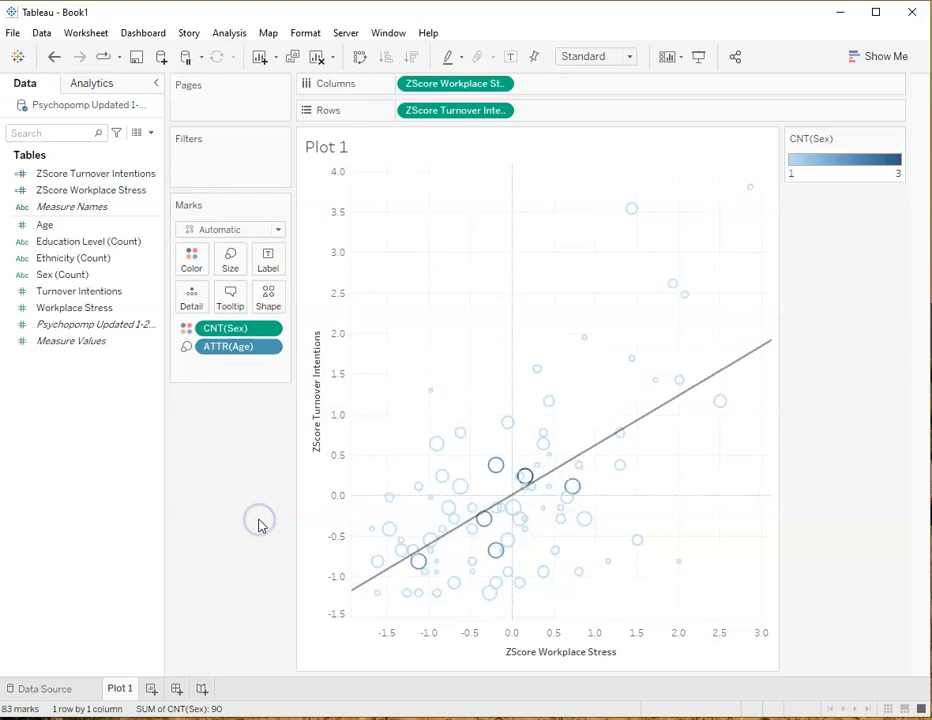
# Set Sex on Color to Dimension so that the marks and trend lines are split by sex
pyautogui.click(268, 328)
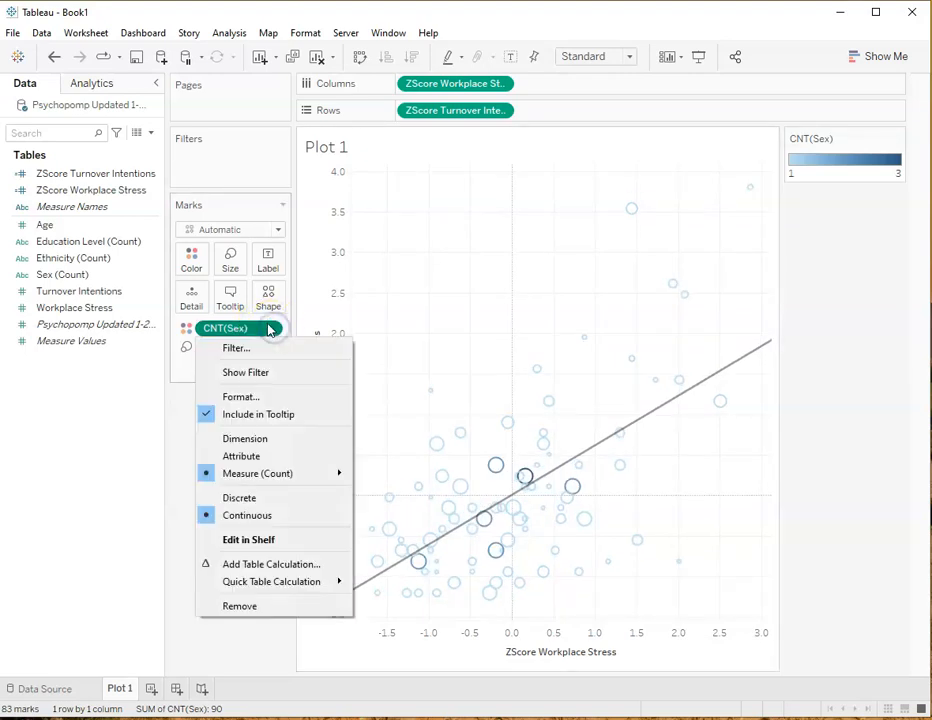
pyautogui.click(250, 439)
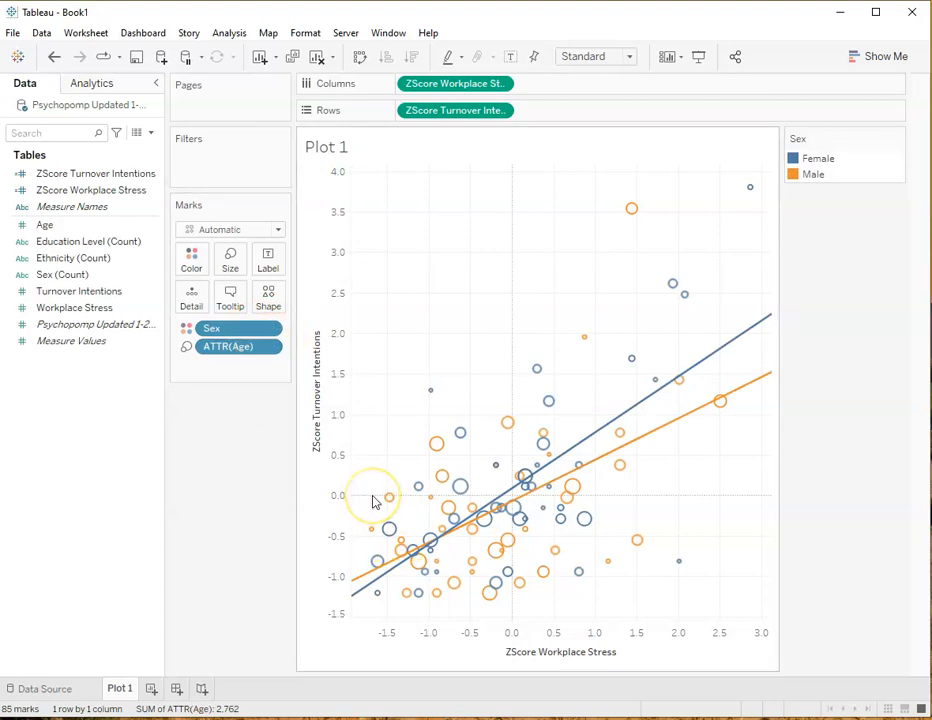
pyautogui.click(267, 329)
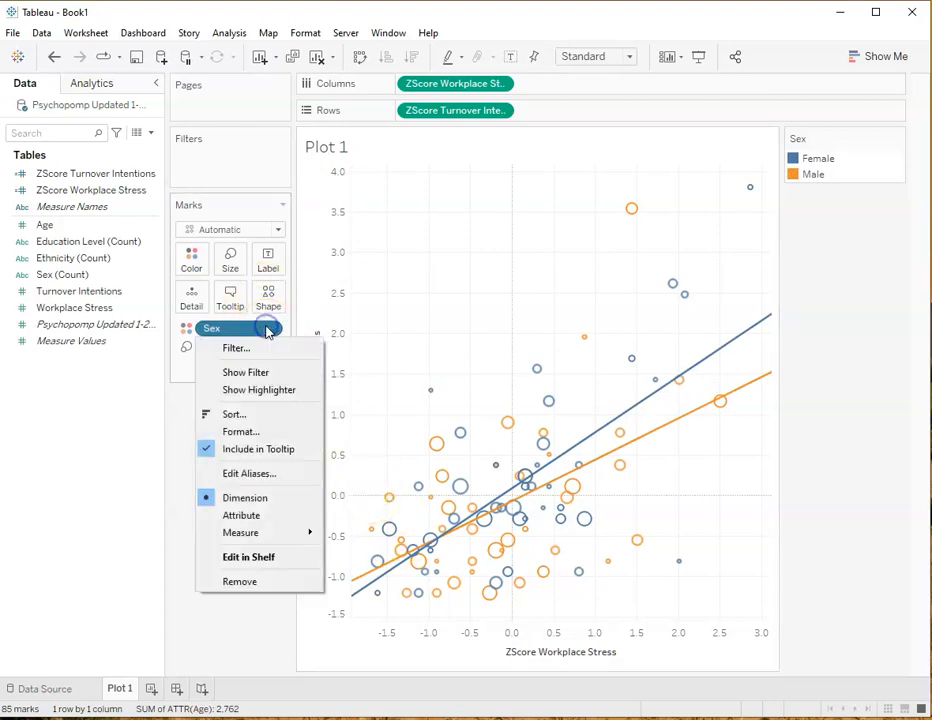
pyautogui.click(231, 618)
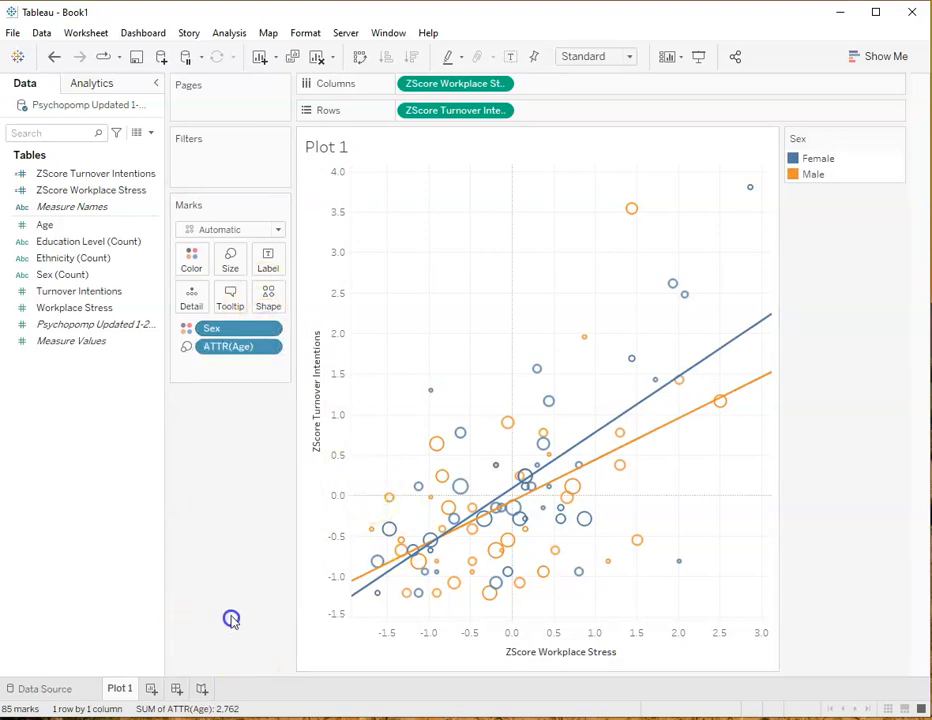
pyautogui.moveTo(603, 431)
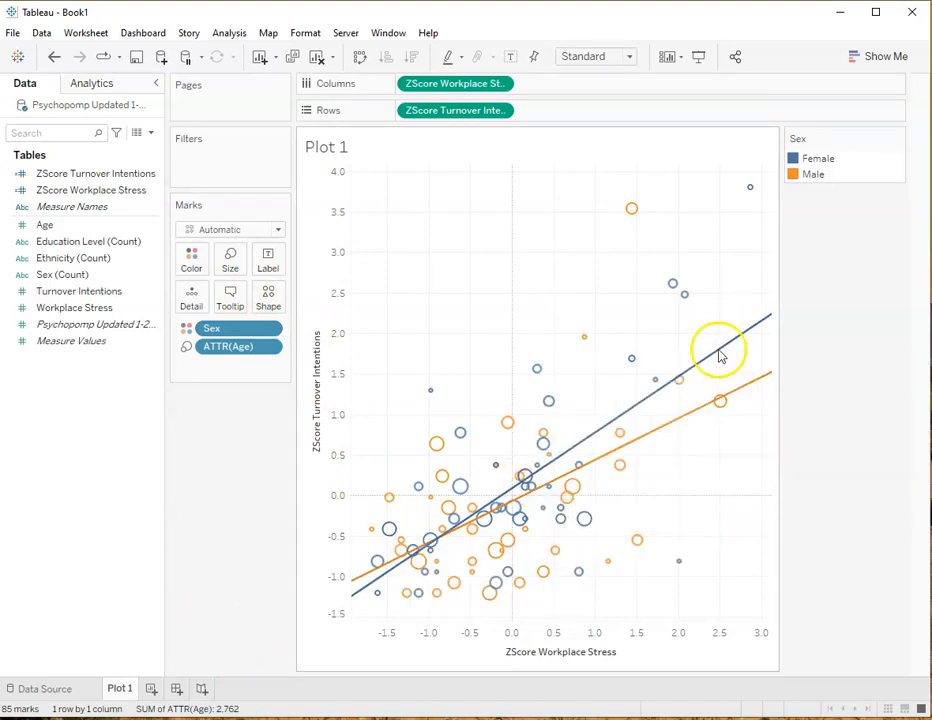
pyautogui.moveTo(716, 405)
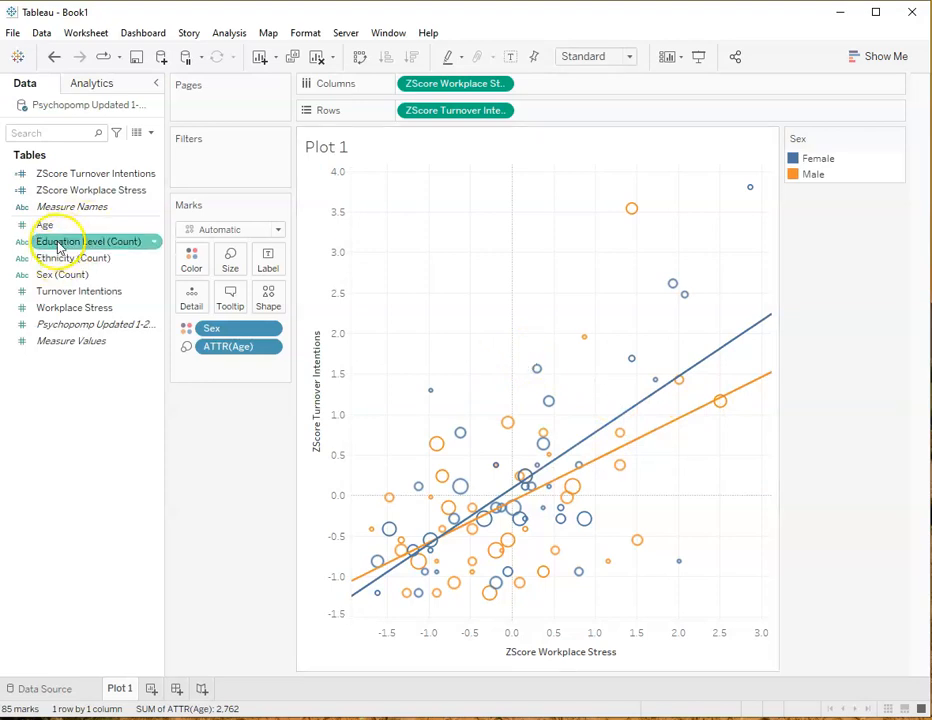
# Convert Education Level to a dimension and place it on Columns ahead of ZScore Workplace Stress
pyautogui.click(153, 241)
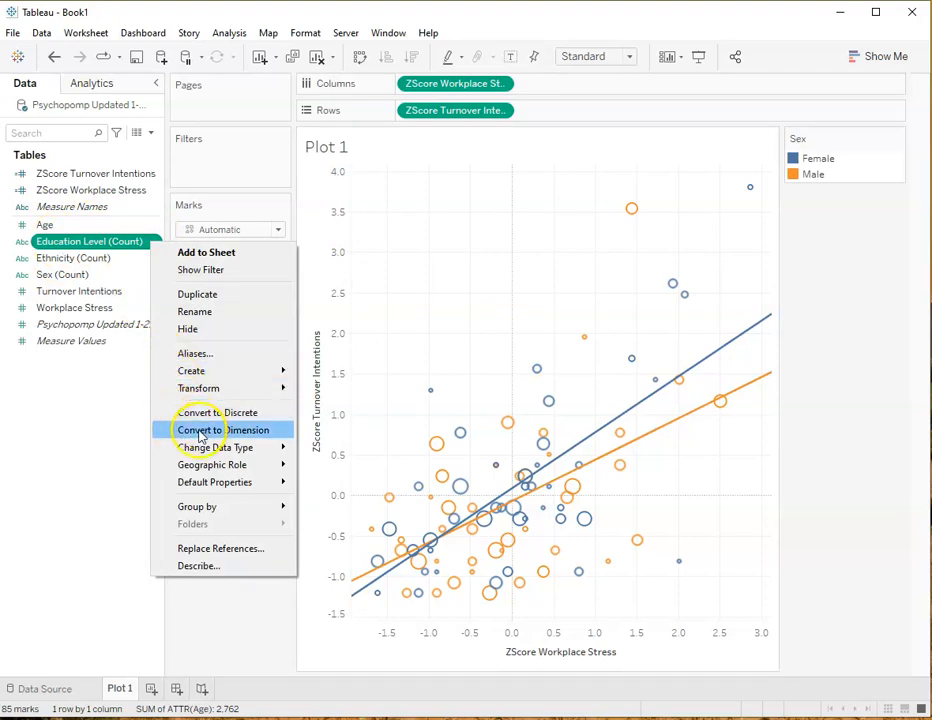
pyautogui.click(182, 431)
pyautogui.moveTo(69, 177); pyautogui.dragTo(562, 82)
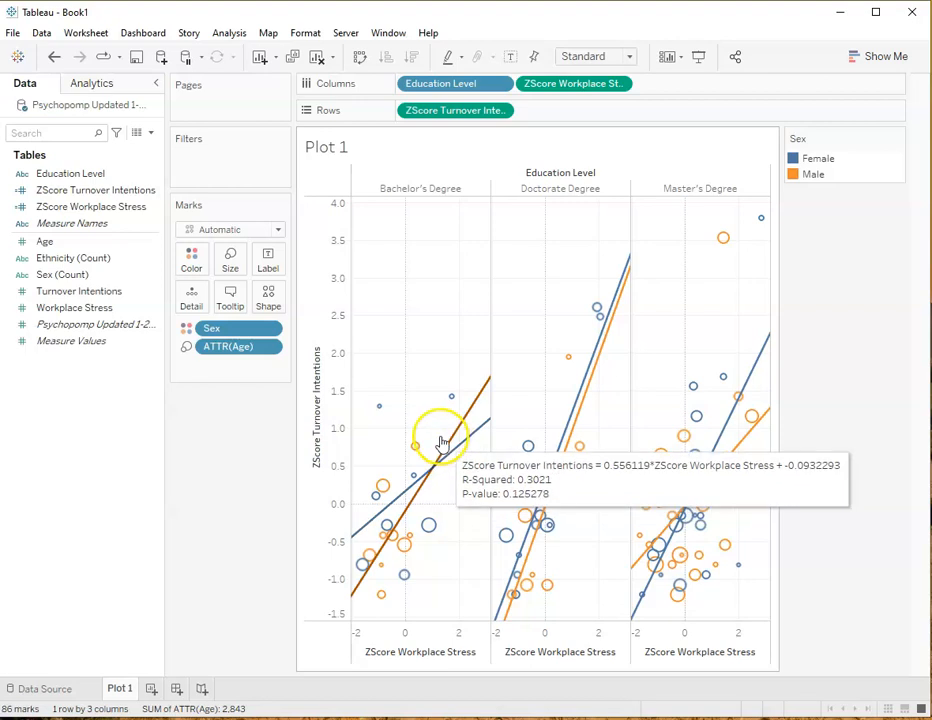
pyautogui.moveTo(461, 442)
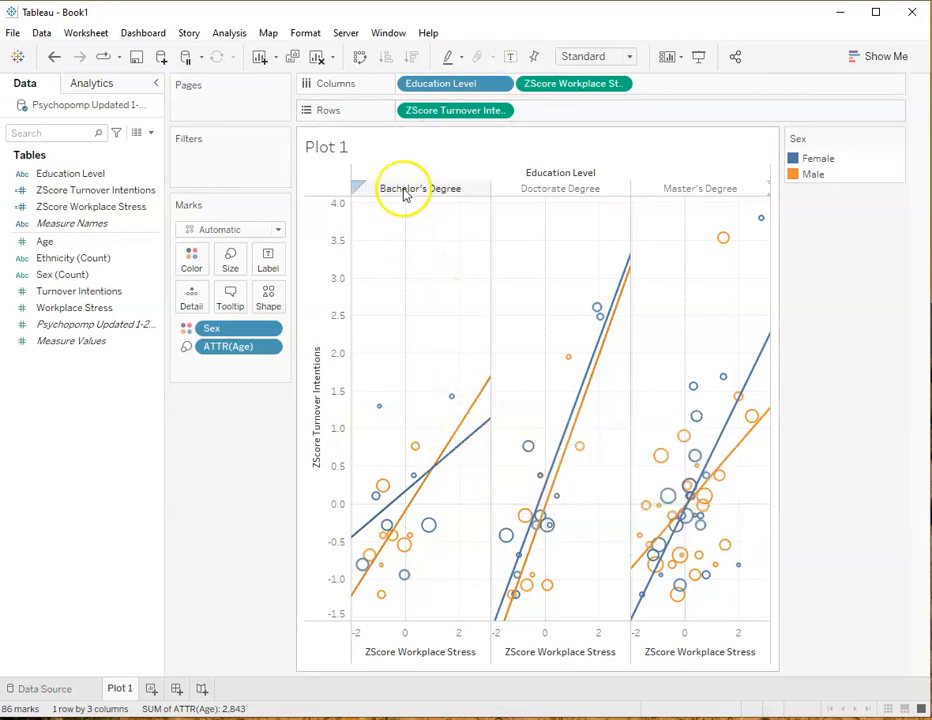
pyautogui.moveTo(427, 485)
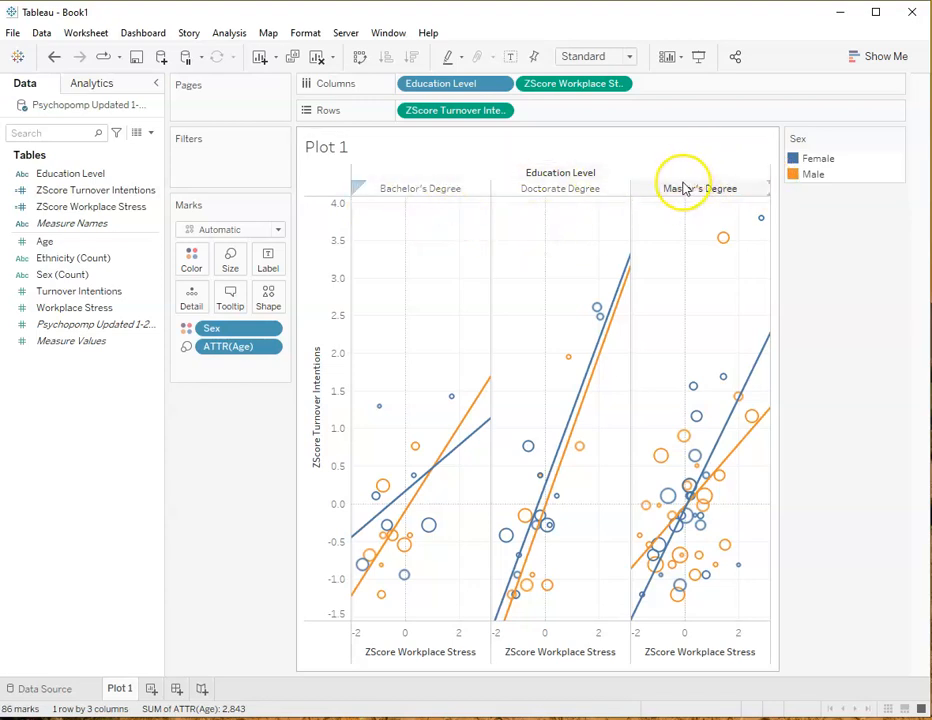
pyautogui.rightClick(646, 177)
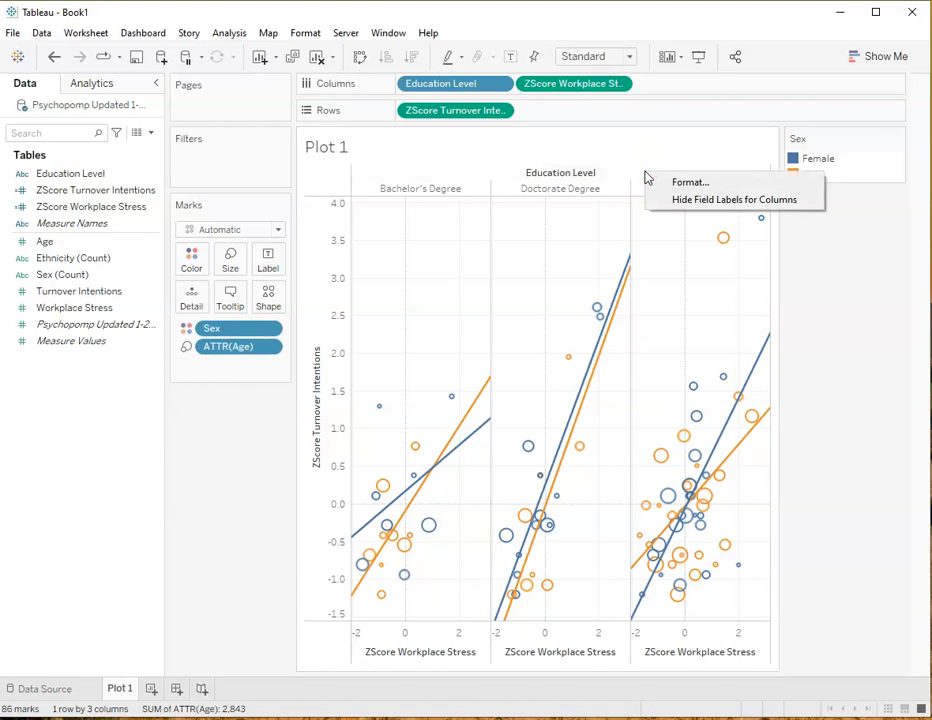
pyautogui.click(686, 182)
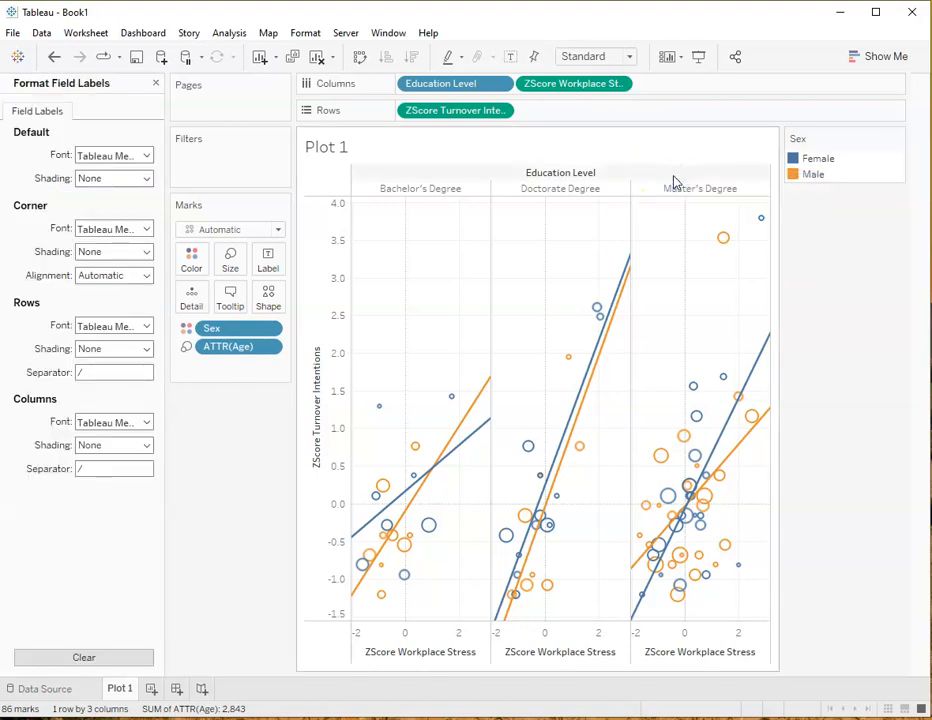
pyautogui.click(155, 83)
pyautogui.rightClick(716, 189)
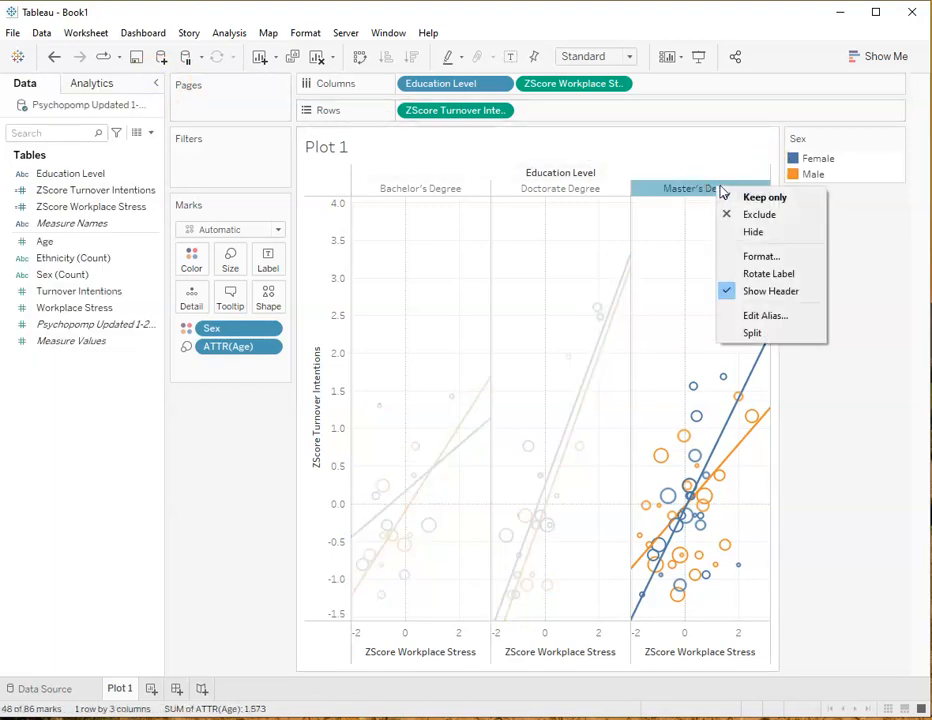
pyautogui.click(651, 146)
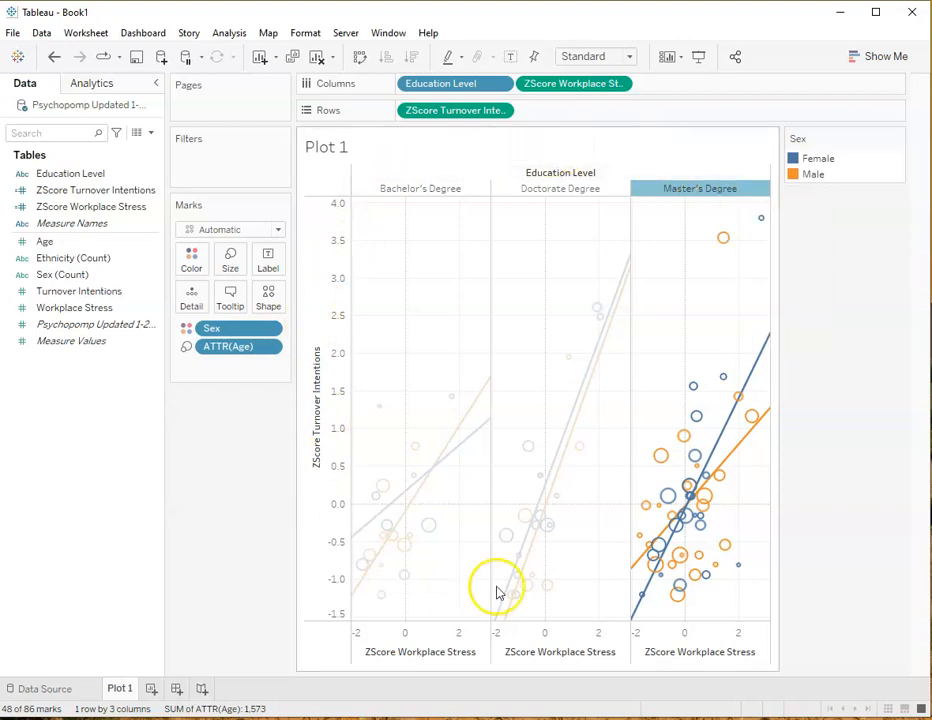
pyautogui.click(888, 302)
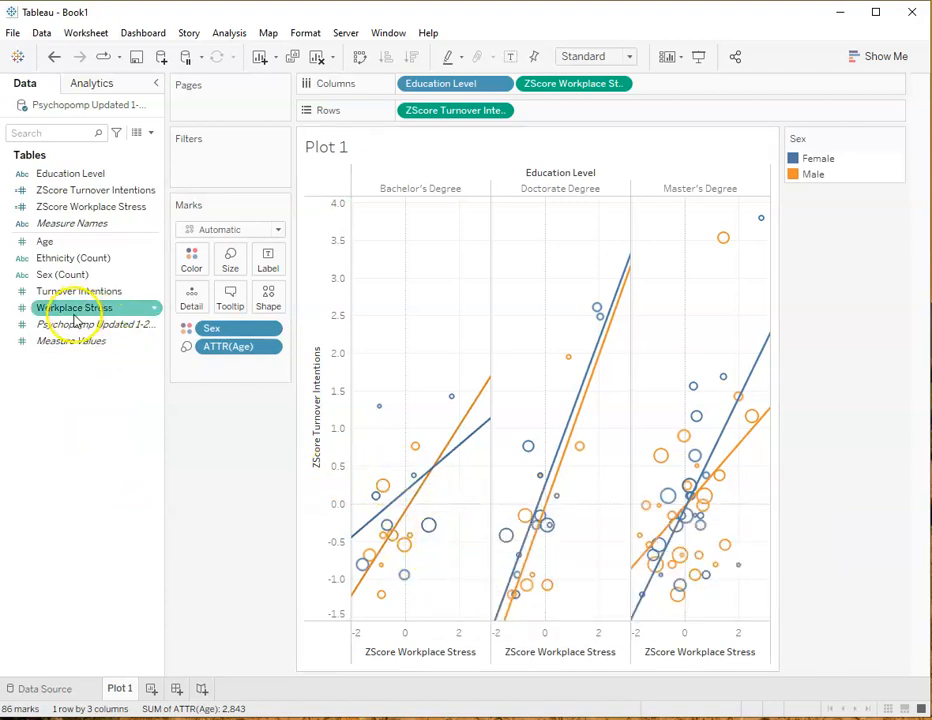
# Assign Ethnicity to the marks' shape and set it to Dimension so that each ethnic group gets its own symbol
pyautogui.moveTo(47, 262); pyautogui.dragTo(279, 305)
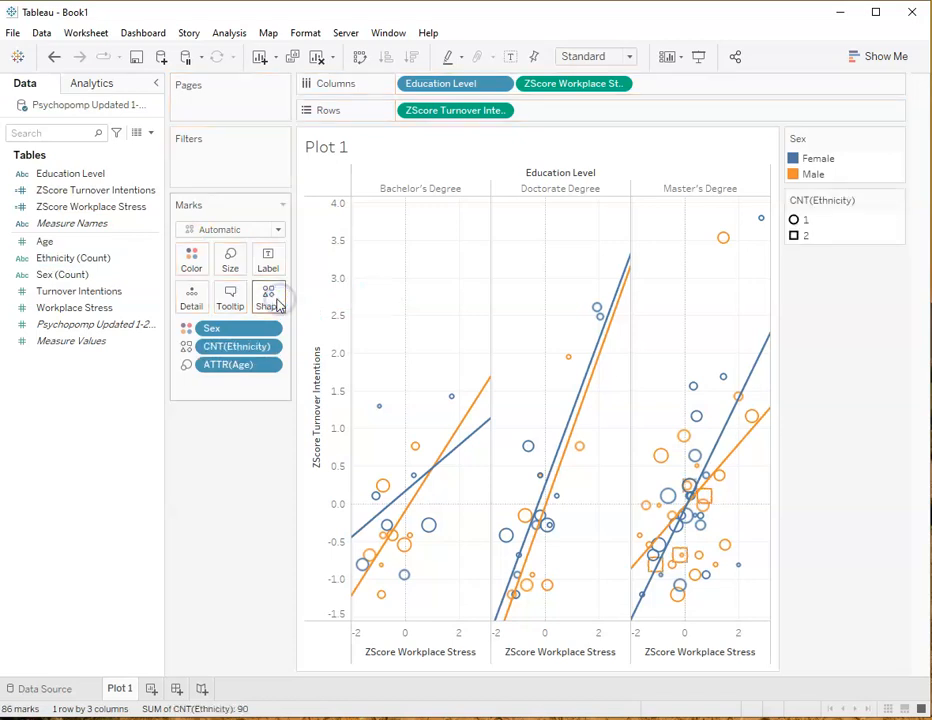
pyautogui.click(268, 347)
pyautogui.click(277, 491)
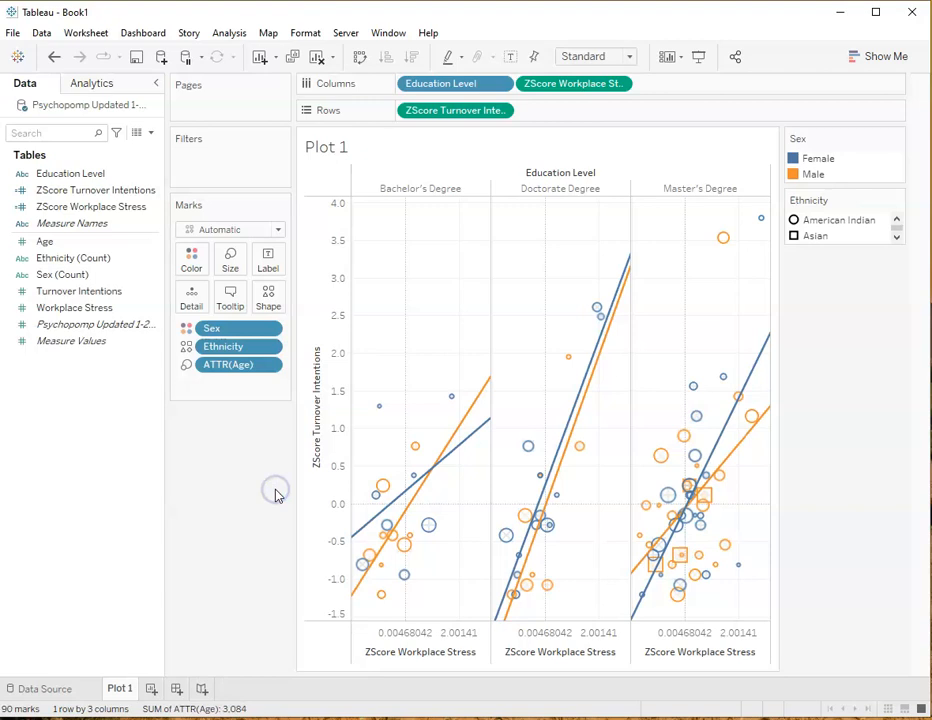
pyautogui.moveTo(407, 573)
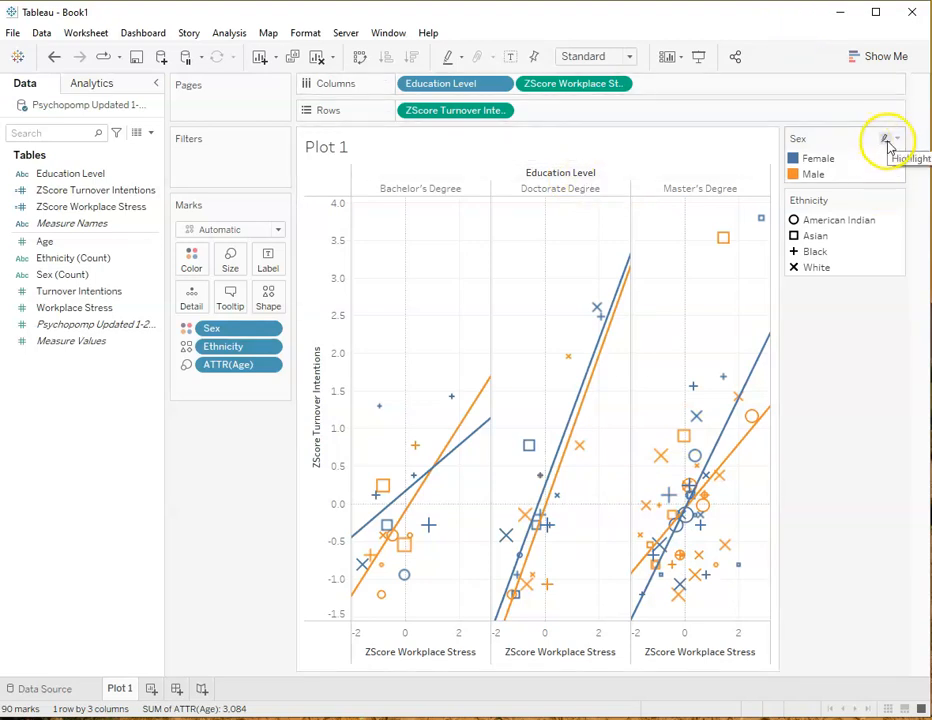
# Hide the Sex and Ethnicity legend cards beside the scatter plot
pyautogui.click(899, 139)
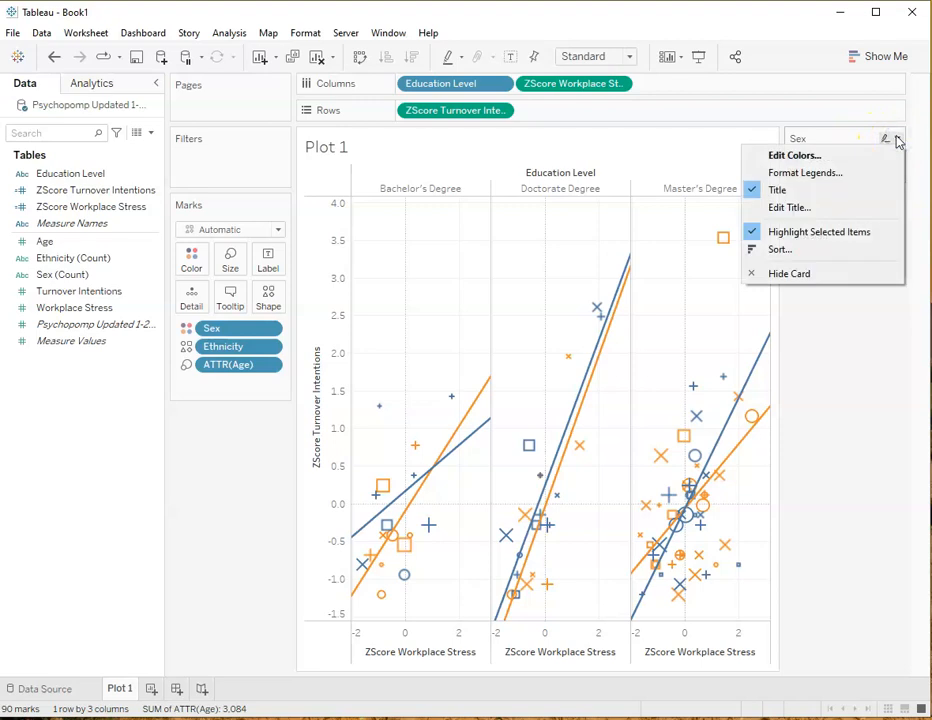
pyautogui.click(836, 271)
pyautogui.click(898, 140)
pyautogui.click(832, 279)
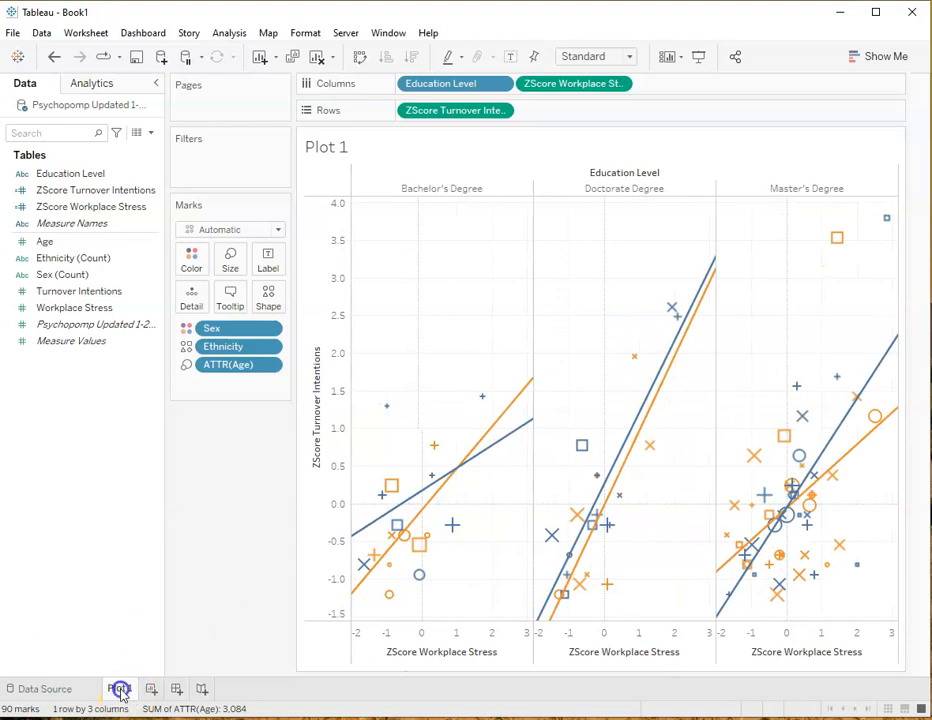
# Rename the Plot 1 worksheet as "Turnover Intentions by Workplace Stress, Education Level, and Gender"
pyautogui.moveTo(119, 689)
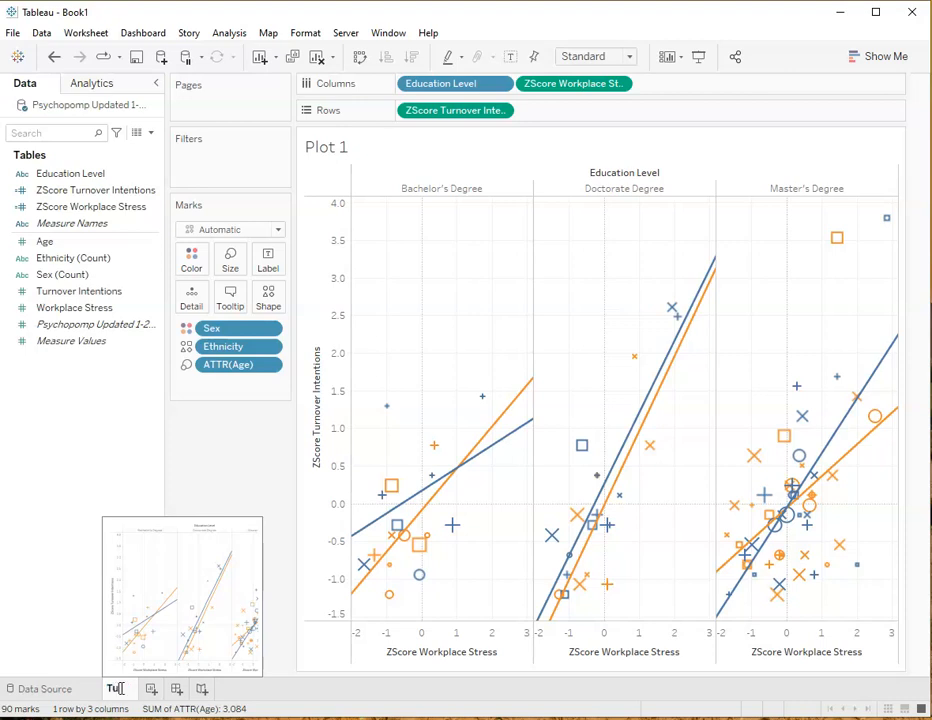
pyautogui.write('over')
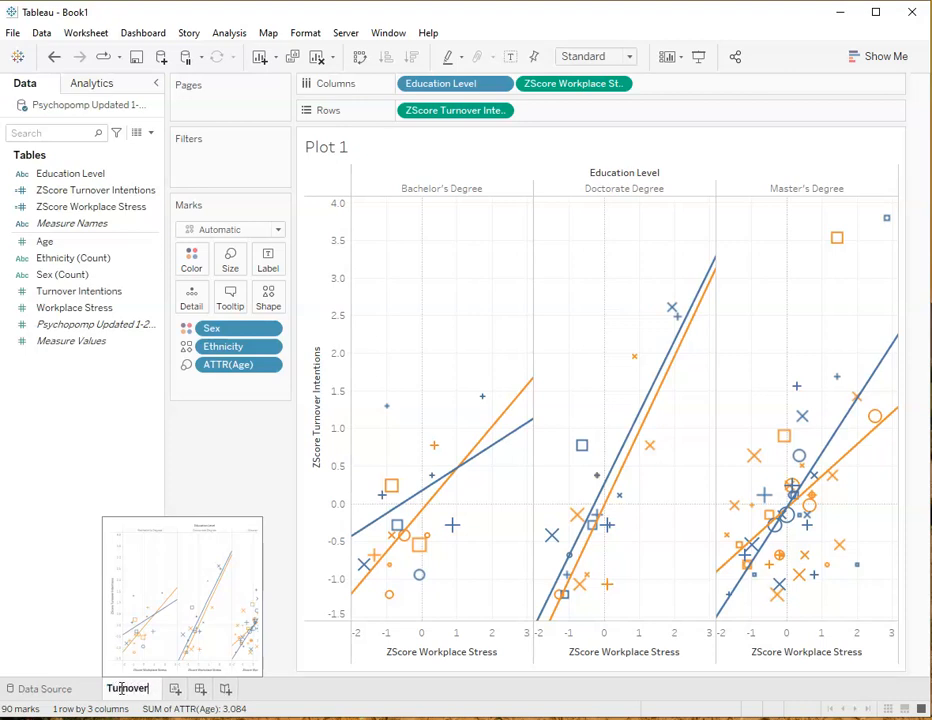
pyautogui.write(' Intentions')
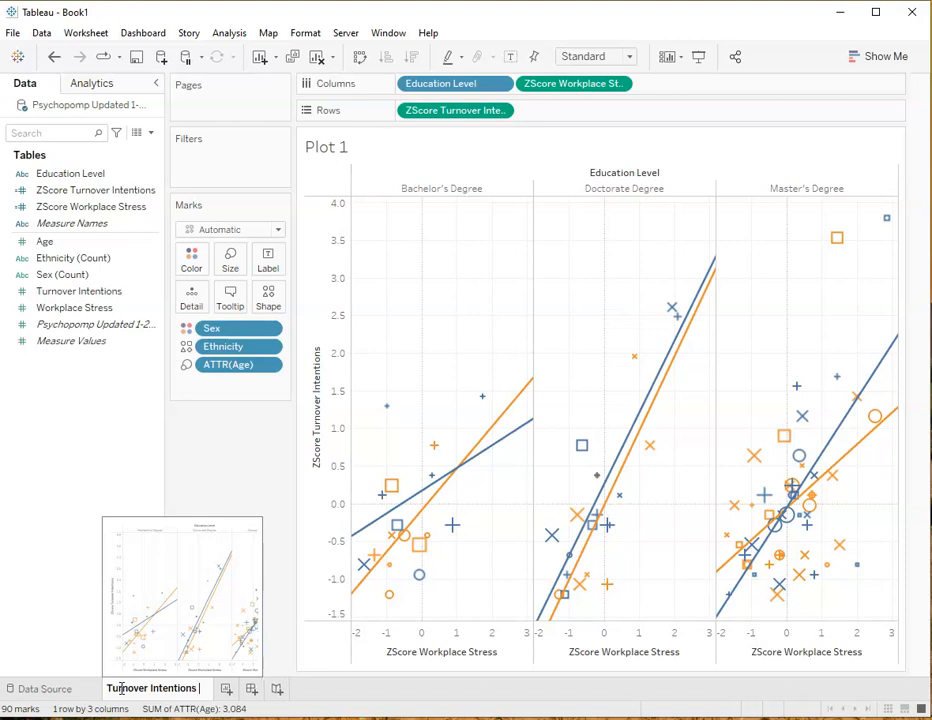
pyautogui.write('by Wo')
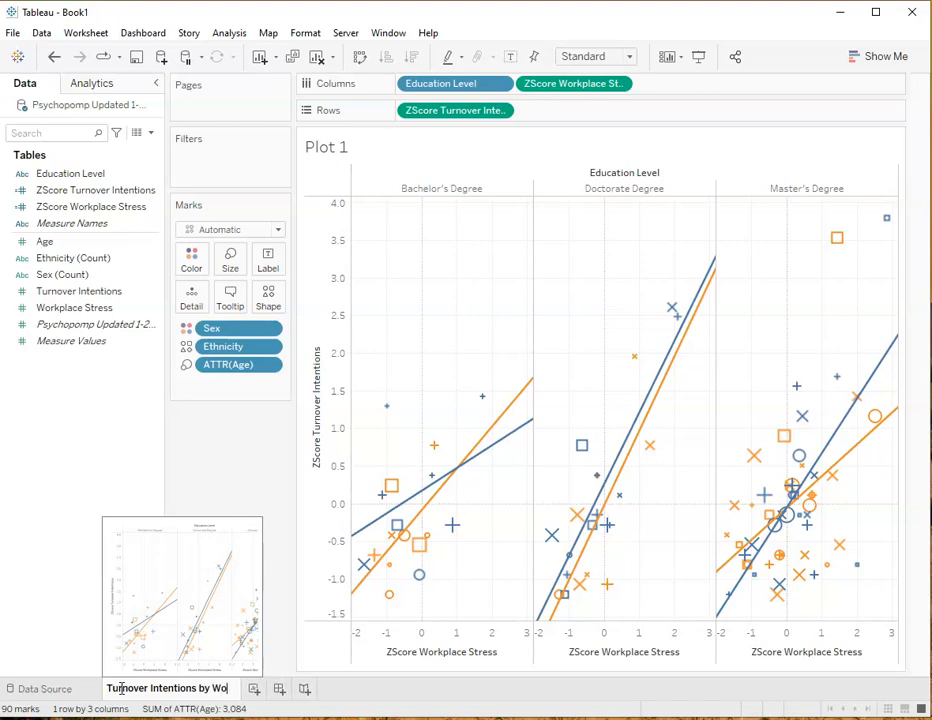
pyautogui.write('rkplace Stress')
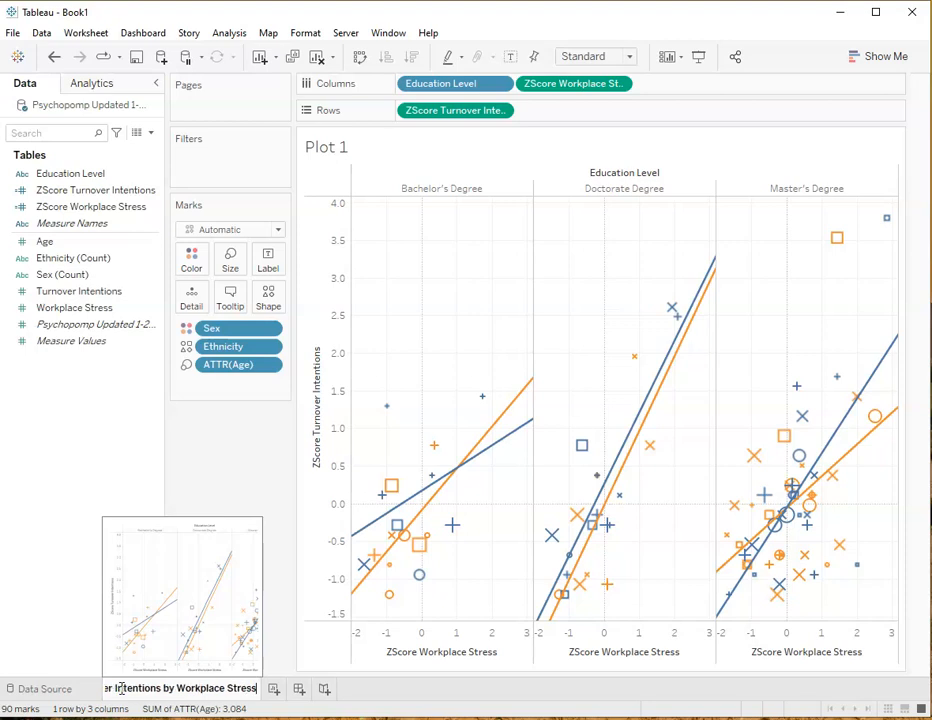
pyautogui.write(' and')
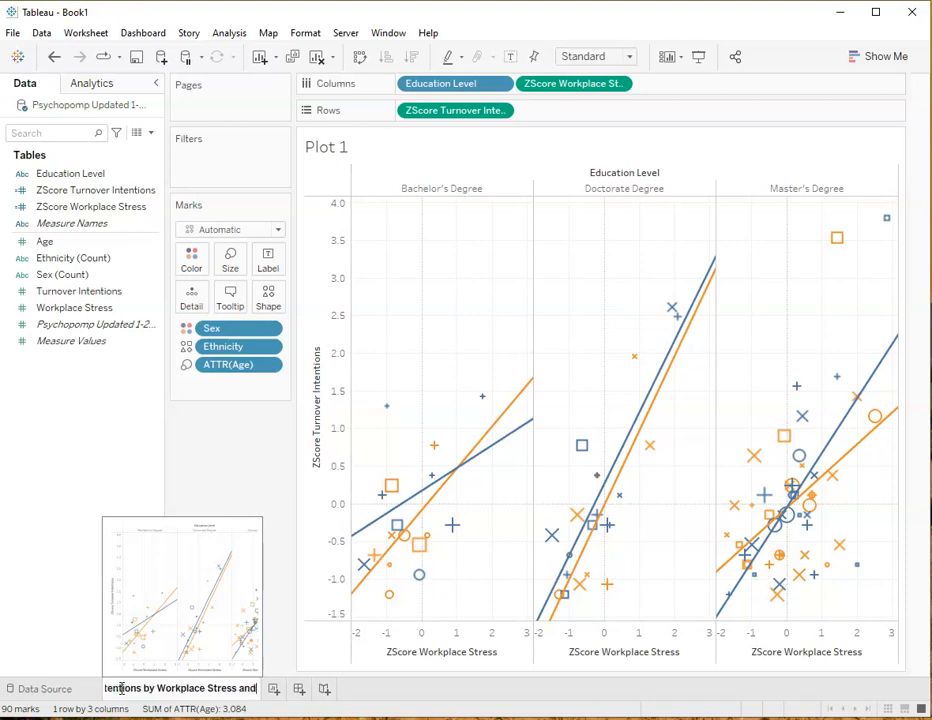
pyautogui.press('BackSpace')
pyautogui.press('BackSpace')
pyautogui.press('BackSpace')
pyautogui.press('BackSpace')
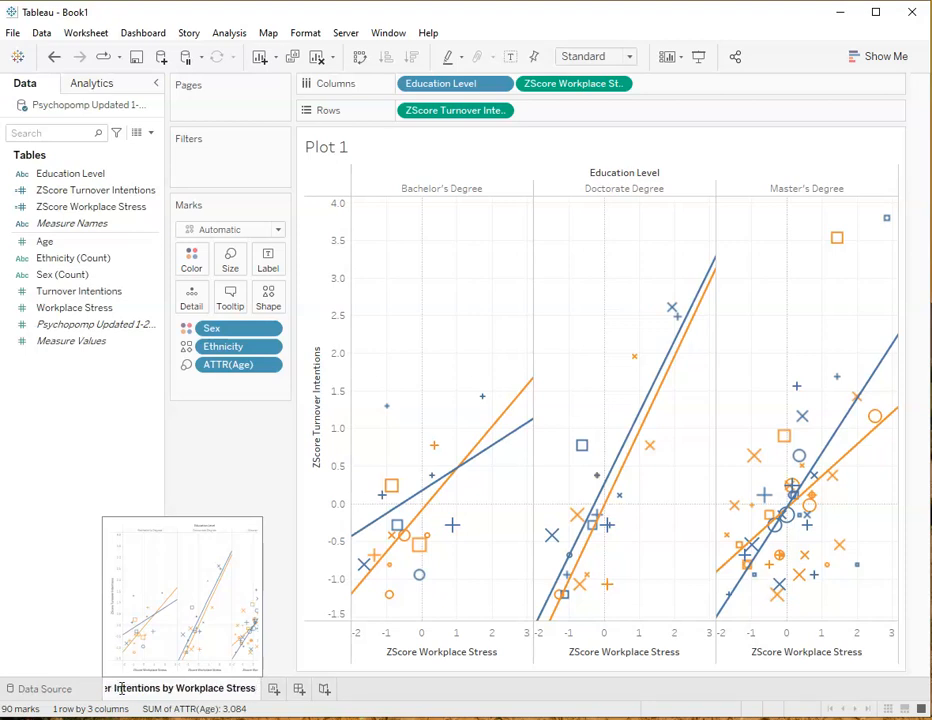
pyautogui.write('. Educa')
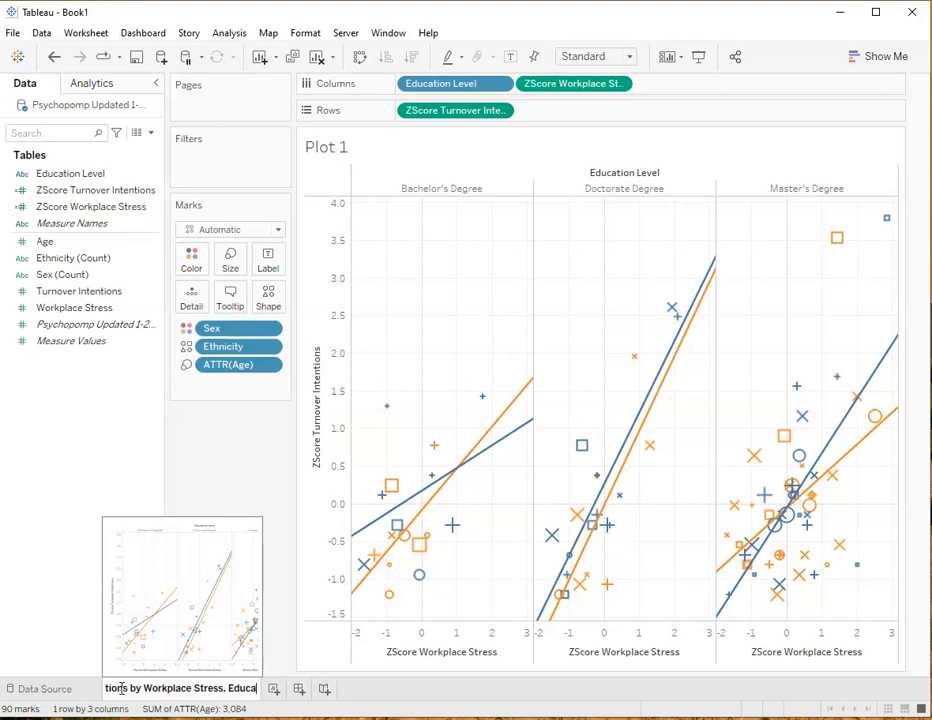
pyautogui.write('tion Level')
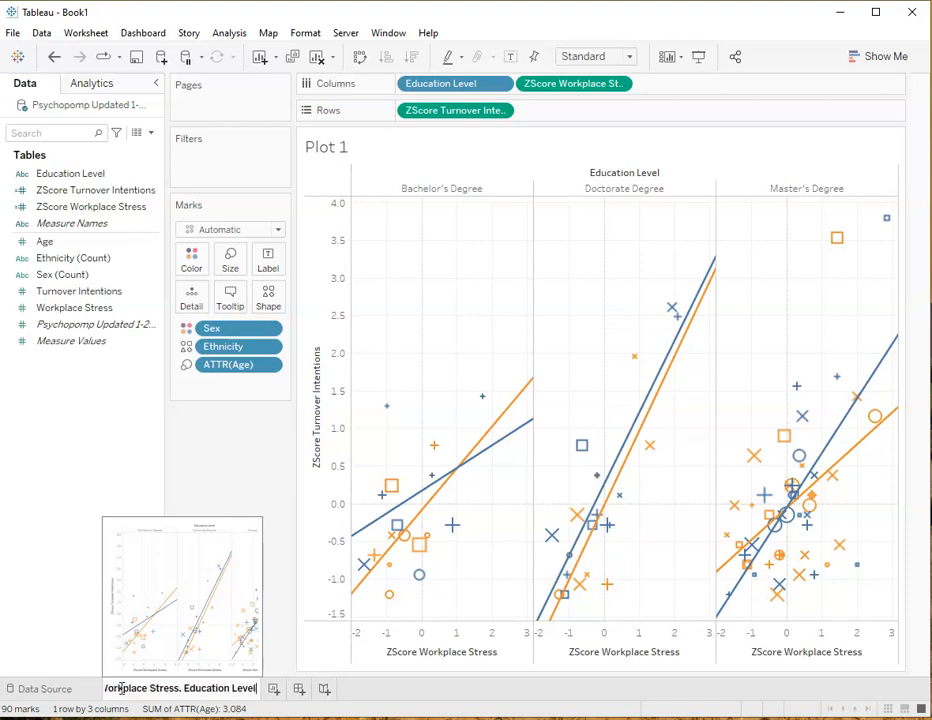
pyautogui.write('. and')
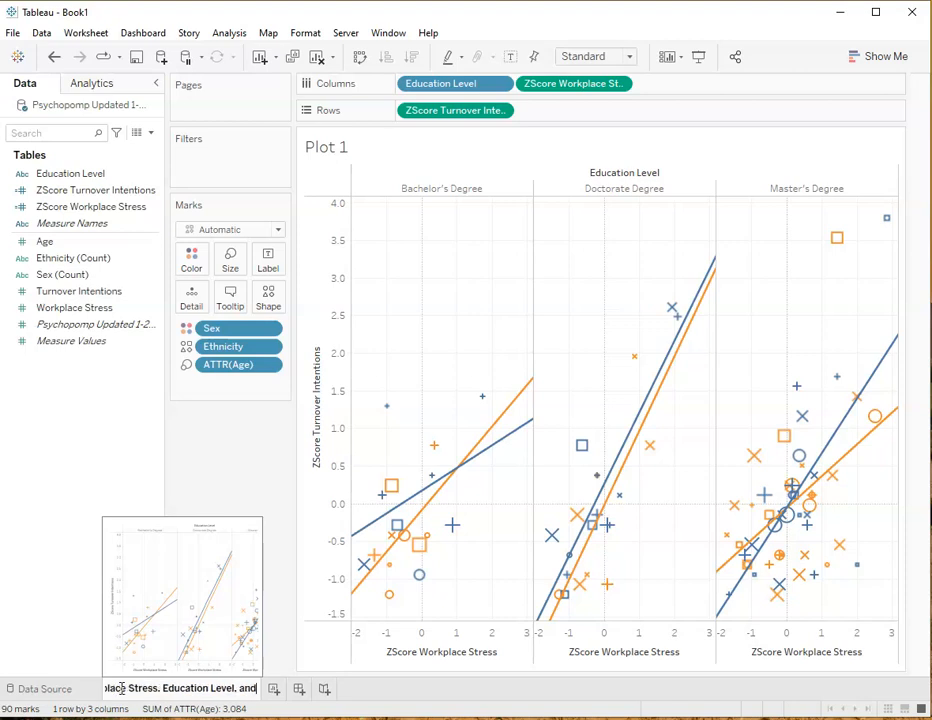
pyautogui.write(' Gender')
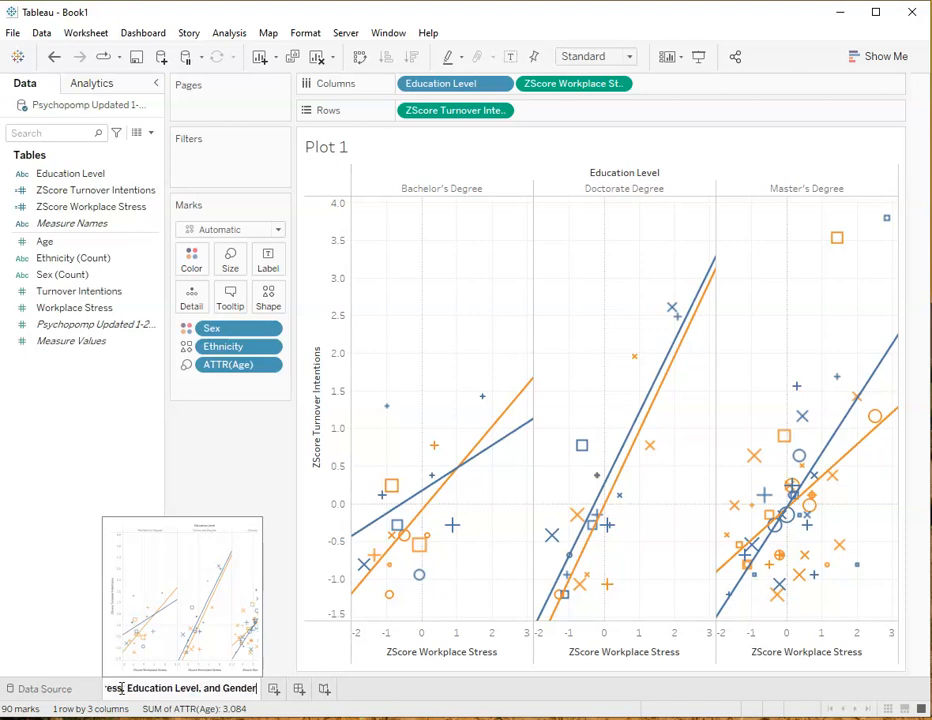
pyautogui.press('Return')
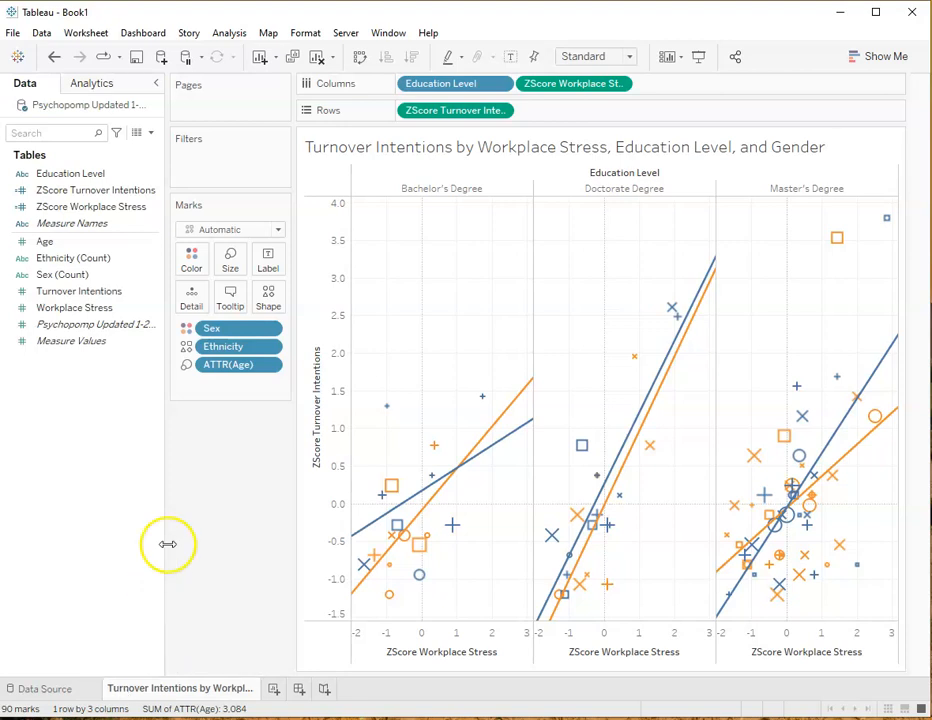
pyautogui.rightClick(537, 146)
pyautogui.click(501, 141)
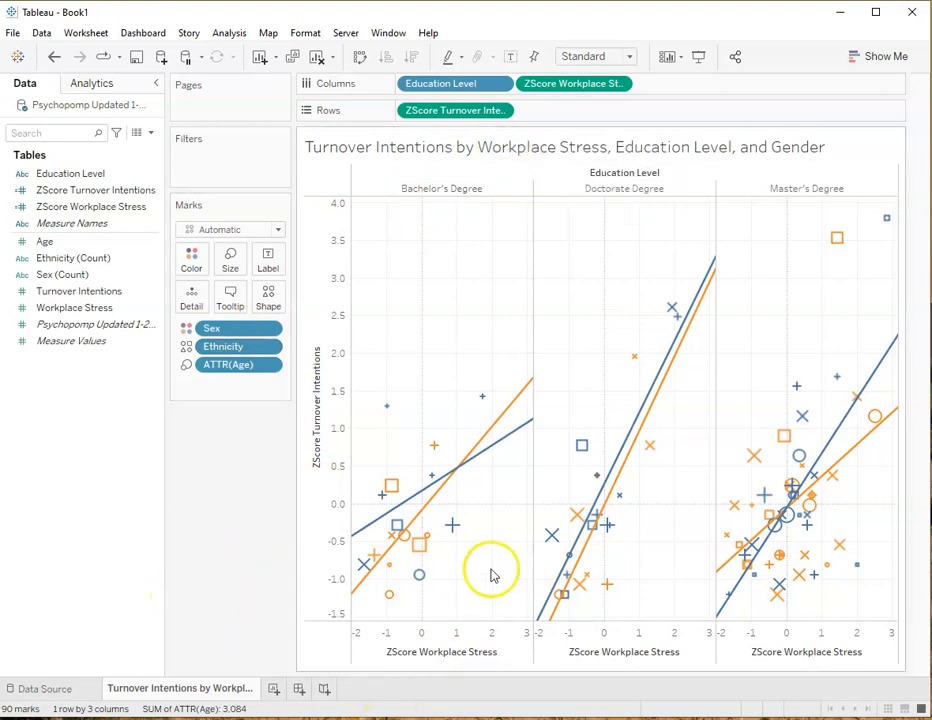
# Add the raw Turnover Intentions and Workplace Stress fields to the marks' detail, setting each to Dimension
pyautogui.moveTo(419, 558)
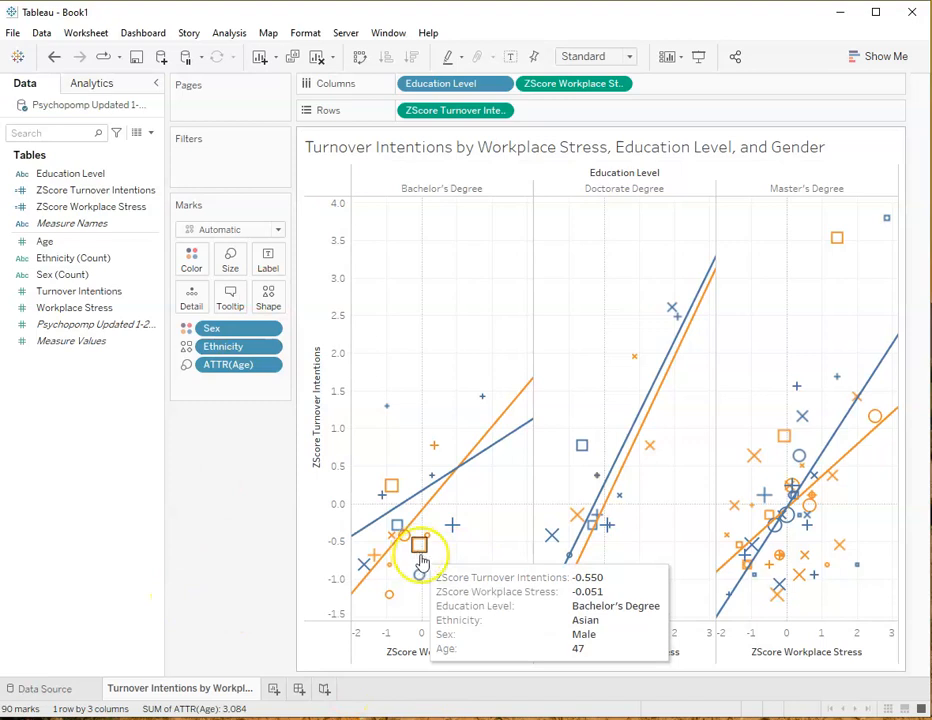
pyautogui.moveTo(483, 398)
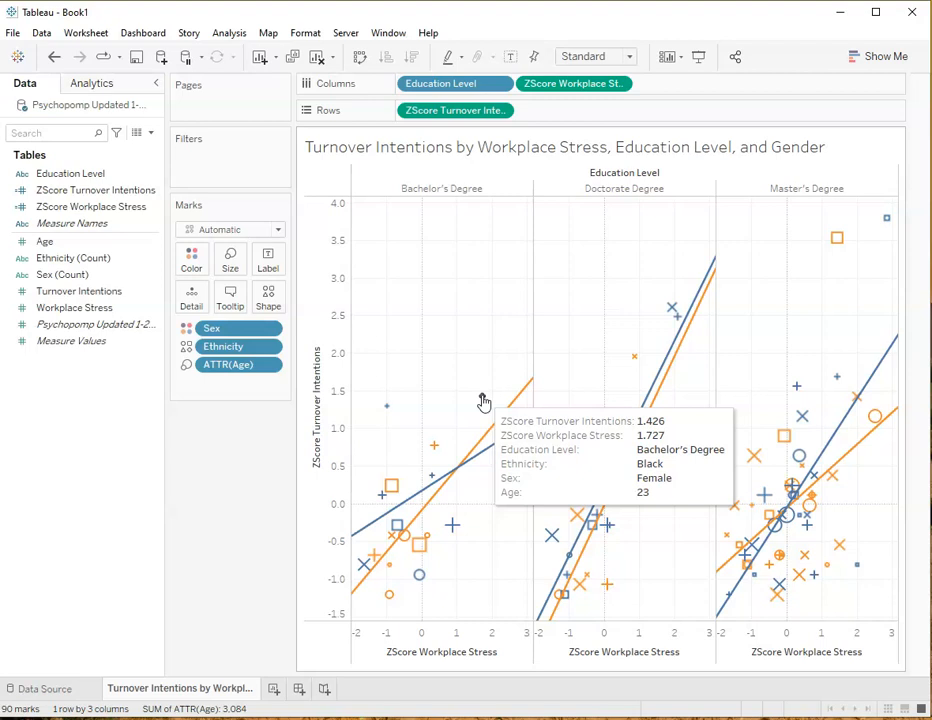
pyautogui.click(483, 401)
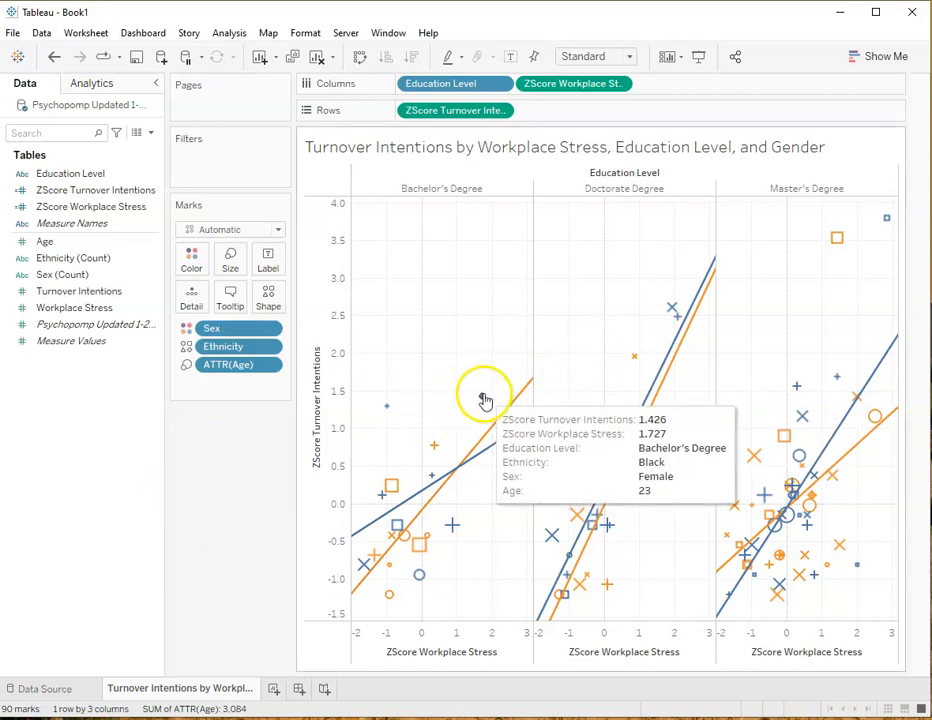
pyautogui.click(118, 344)
pyautogui.click(52, 292)
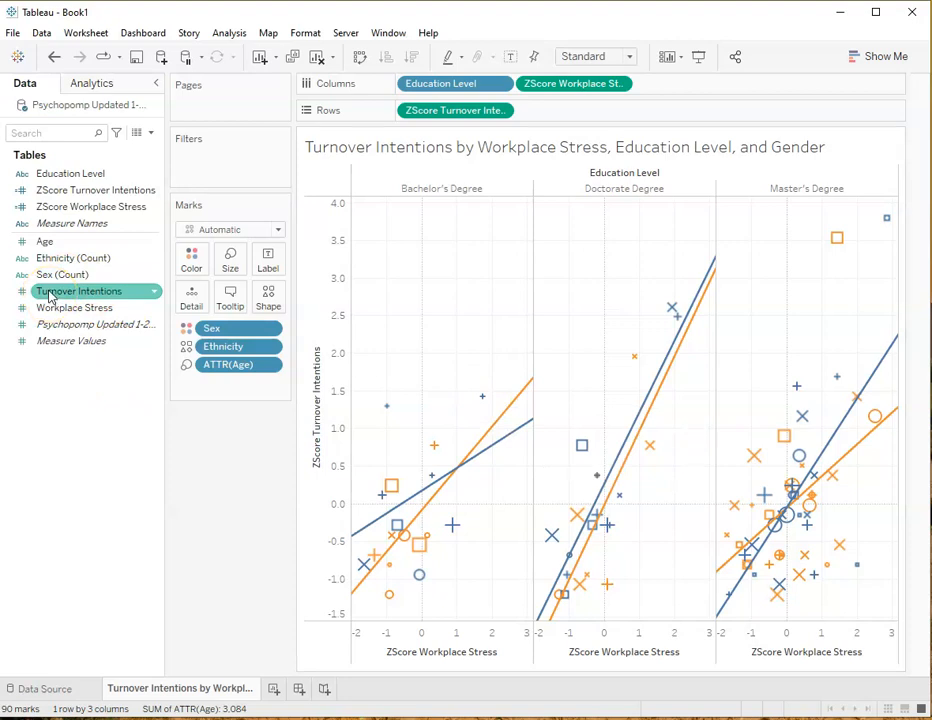
pyautogui.moveTo(50, 293); pyautogui.dragTo(191, 301)
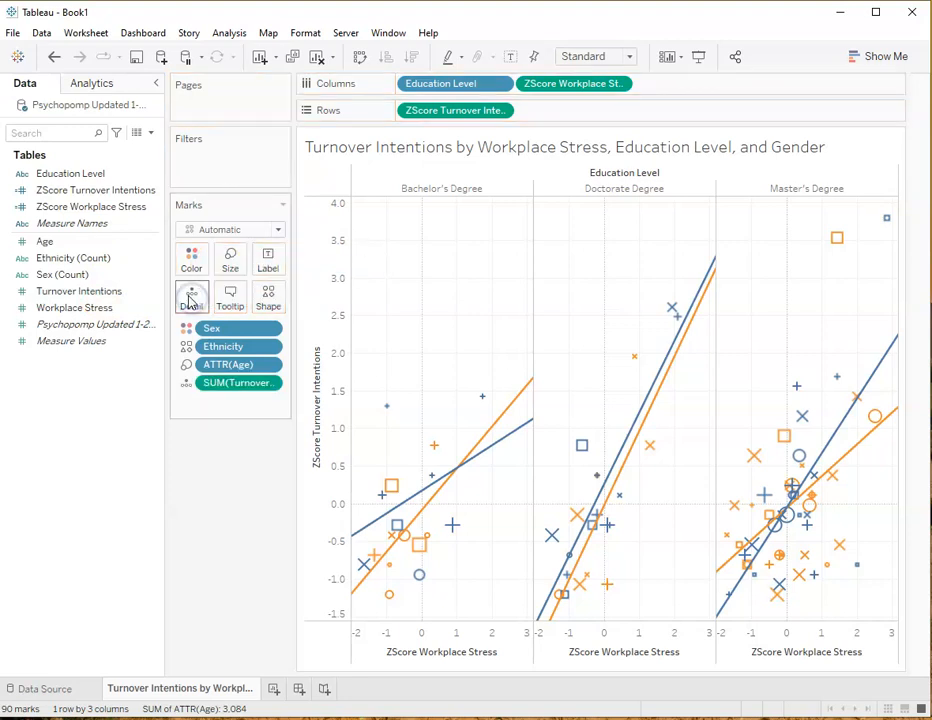
pyautogui.rightClick(268, 383)
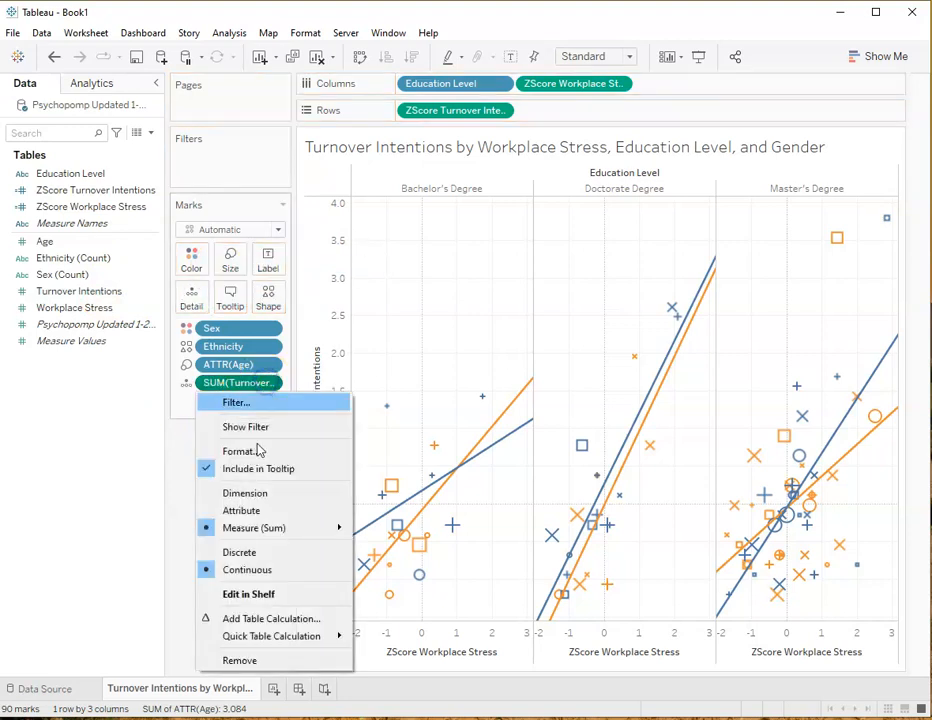
pyautogui.click(253, 491)
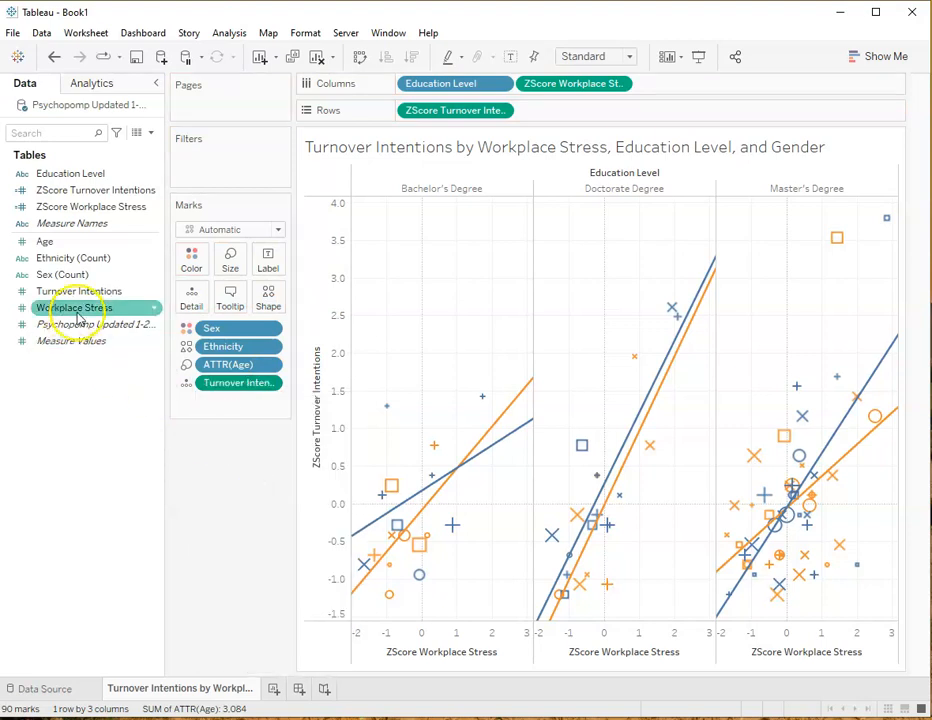
pyautogui.moveTo(74, 305); pyautogui.dragTo(191, 300)
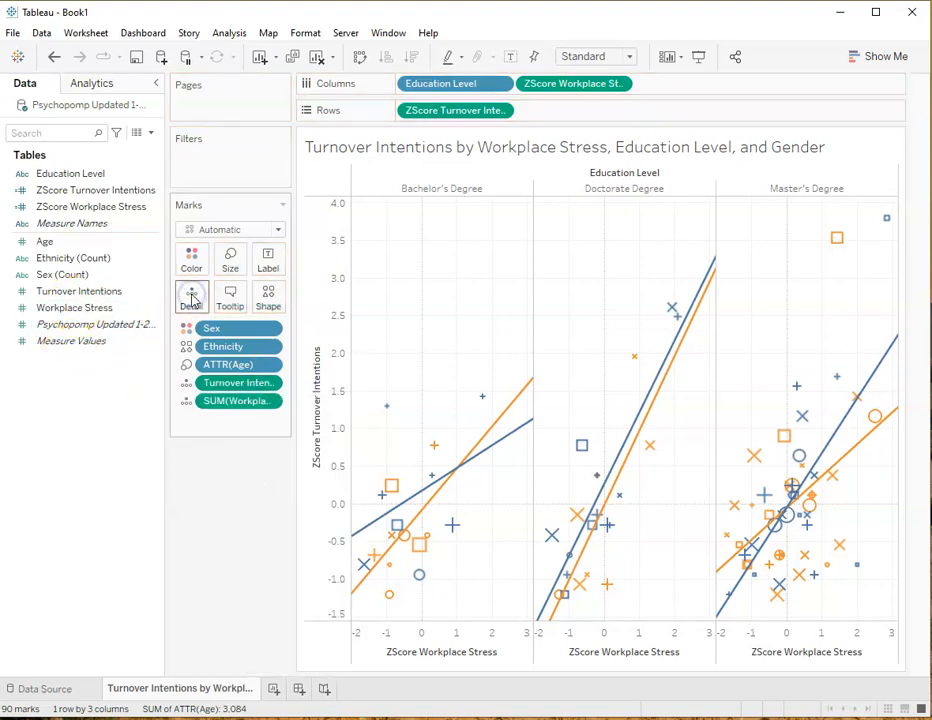
pyautogui.click(270, 401)
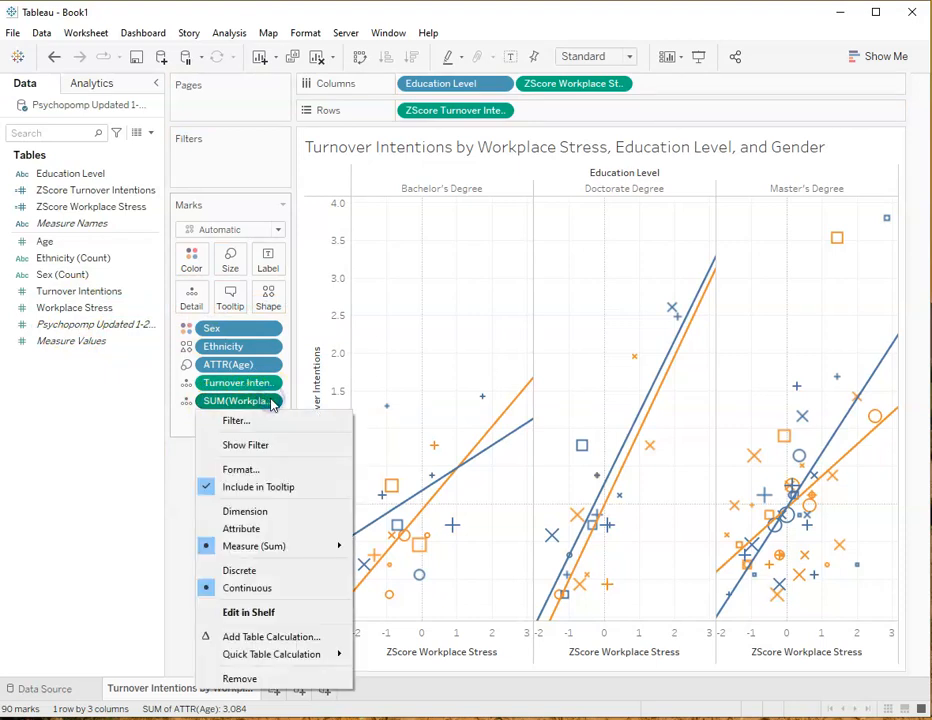
pyautogui.click(250, 511)
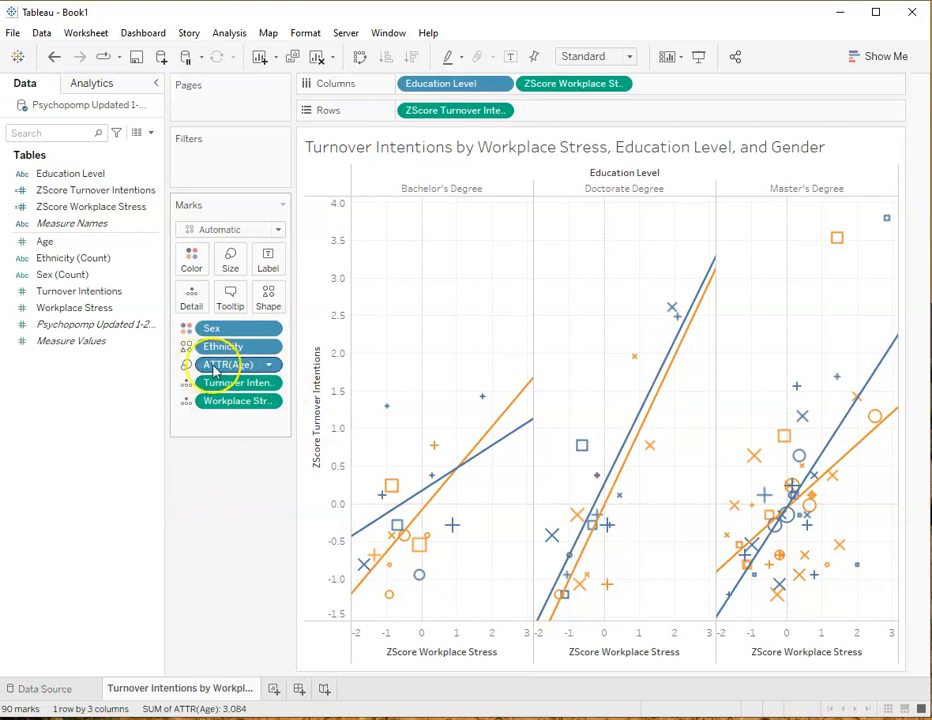
# Set Age on Size from an attribute to Dimension
pyautogui.click(269, 364)
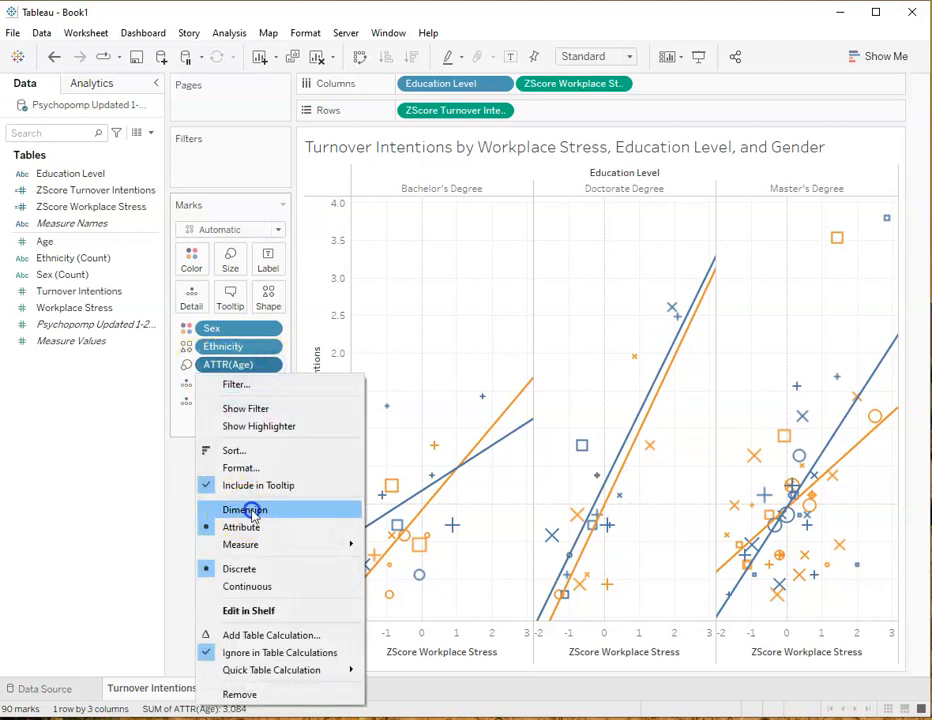
pyautogui.click(250, 511)
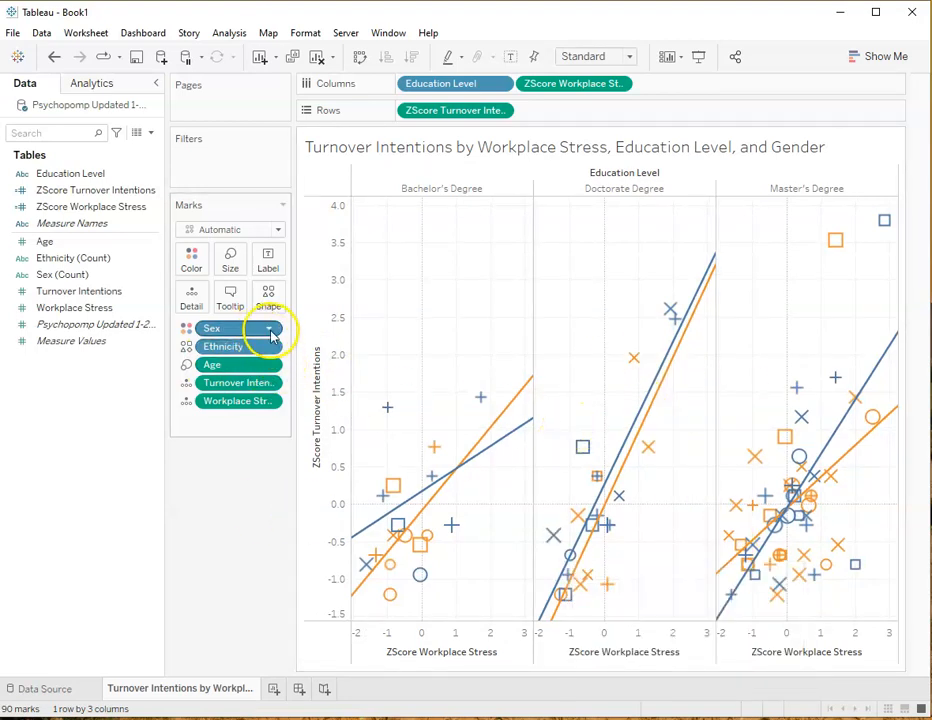
pyautogui.click(272, 364)
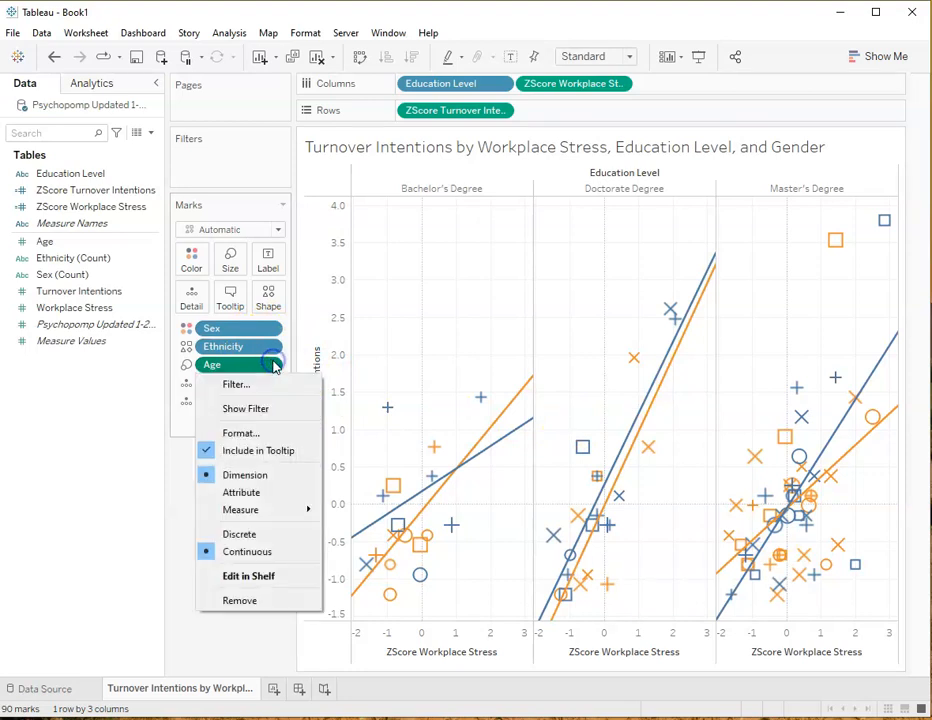
pyautogui.click(165, 529)
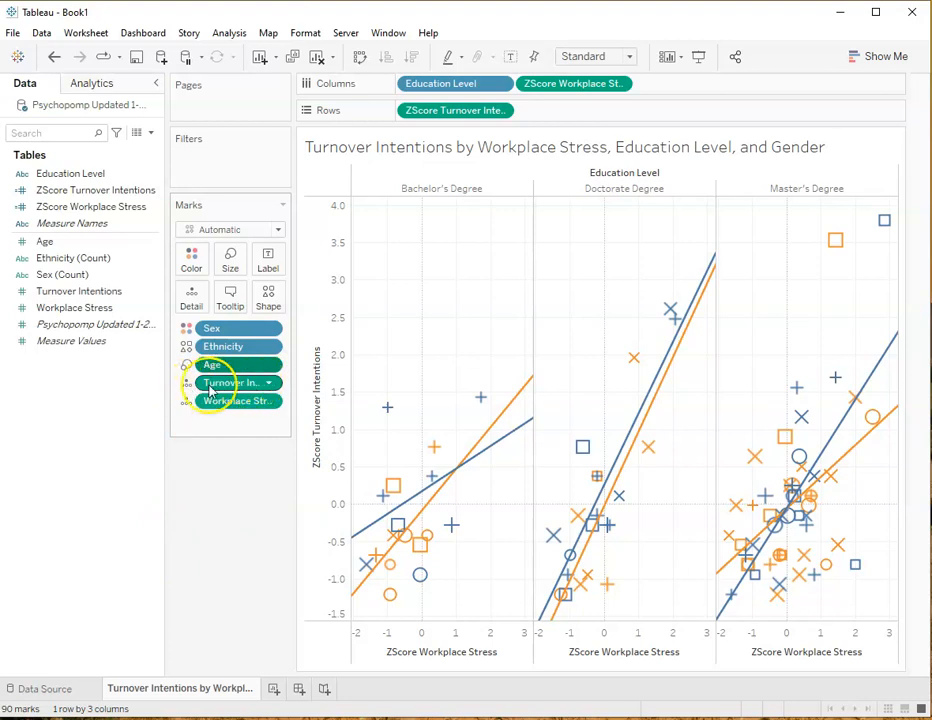
# Delete the ZScore Turnover Intentions and ZScore Workplace Stress lines from the marks' tooltip text
pyautogui.click(232, 297)
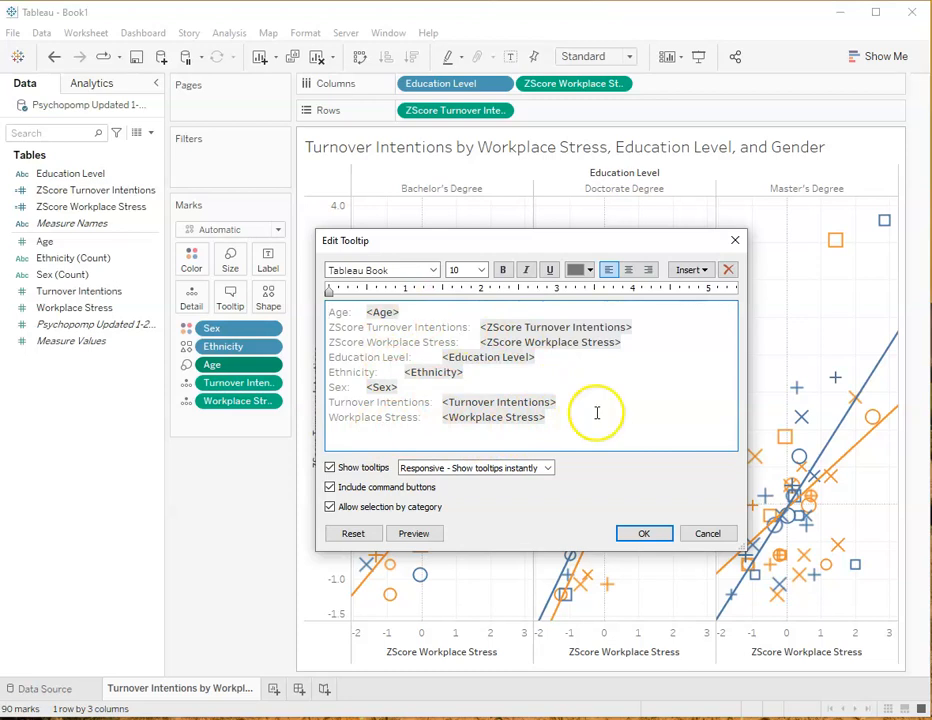
pyautogui.moveTo(628, 342); pyautogui.dragTo(323, 326)
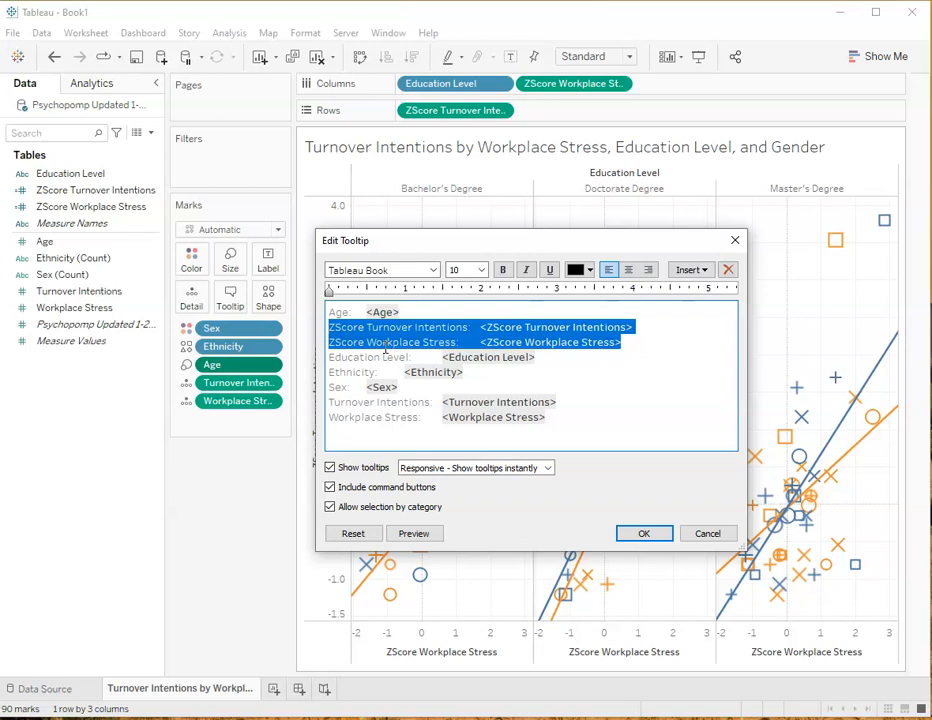
pyautogui.press('Delete')
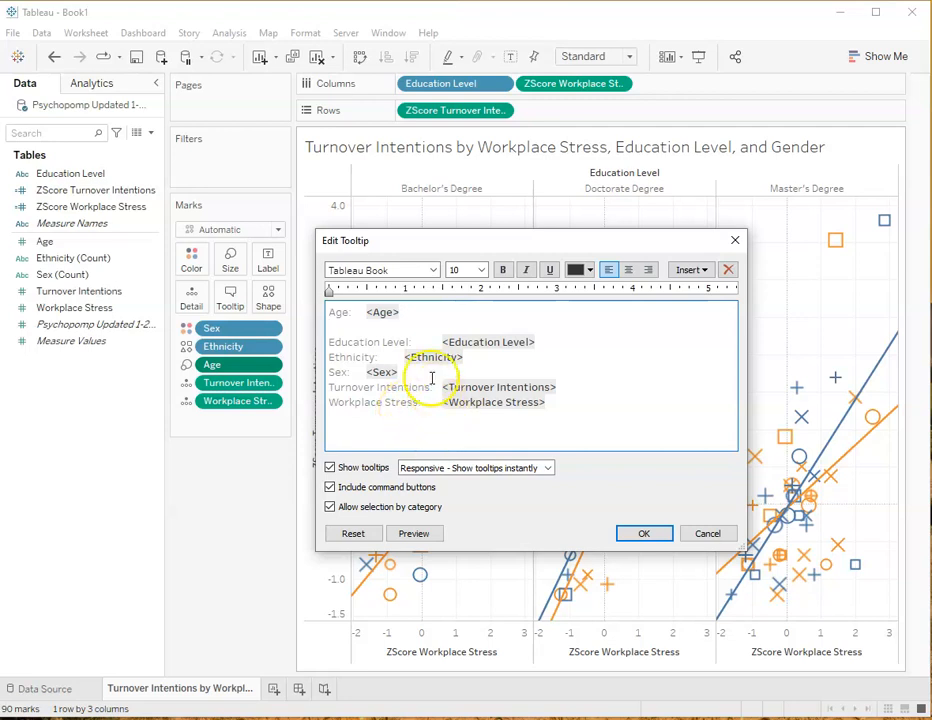
# Remove the "Age:" label from the tooltip's first line, keeping only the <Age> field
pyautogui.click(366, 312)
pyautogui.press('BackSpace')
pyautogui.press('BackSpace')
pyautogui.press('BackSpace')
pyautogui.press('BackSpace')
pyautogui.press('BackSpace')
pyautogui.press('BackSpace')
pyautogui.press('BackSpace')
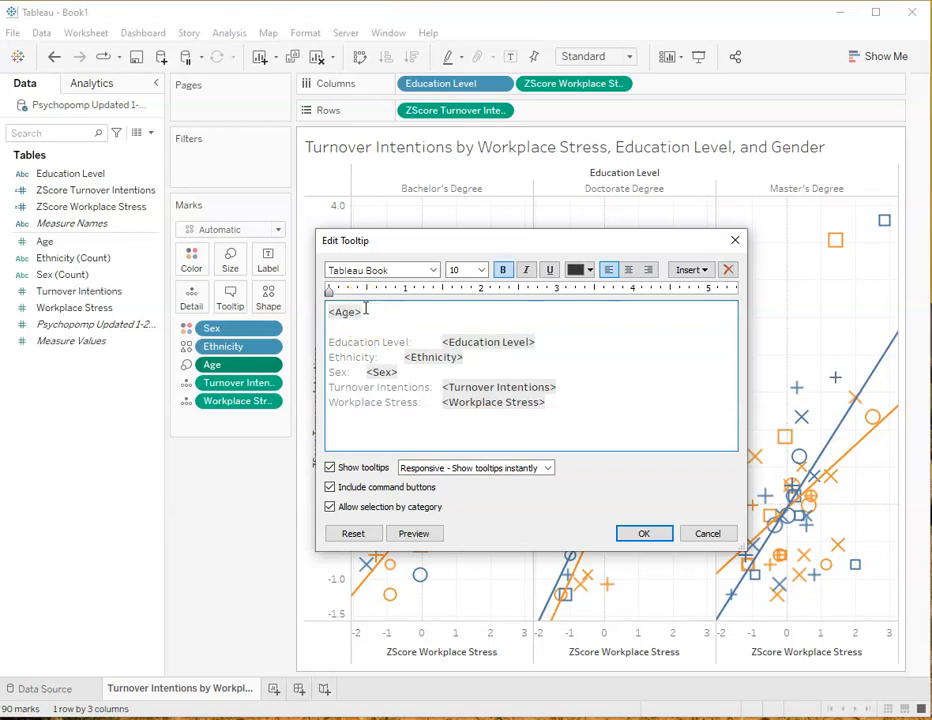
# Word the tooltip's first line around the age field as "This employee who is <Age> years old,"
pyautogui.write('This ')
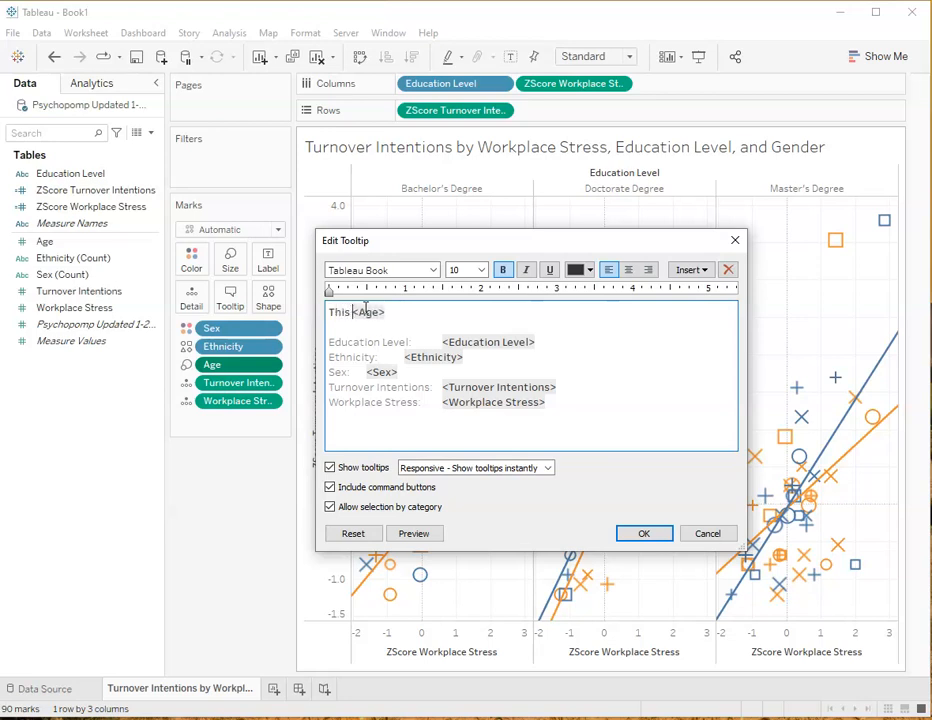
pyautogui.write('participant')
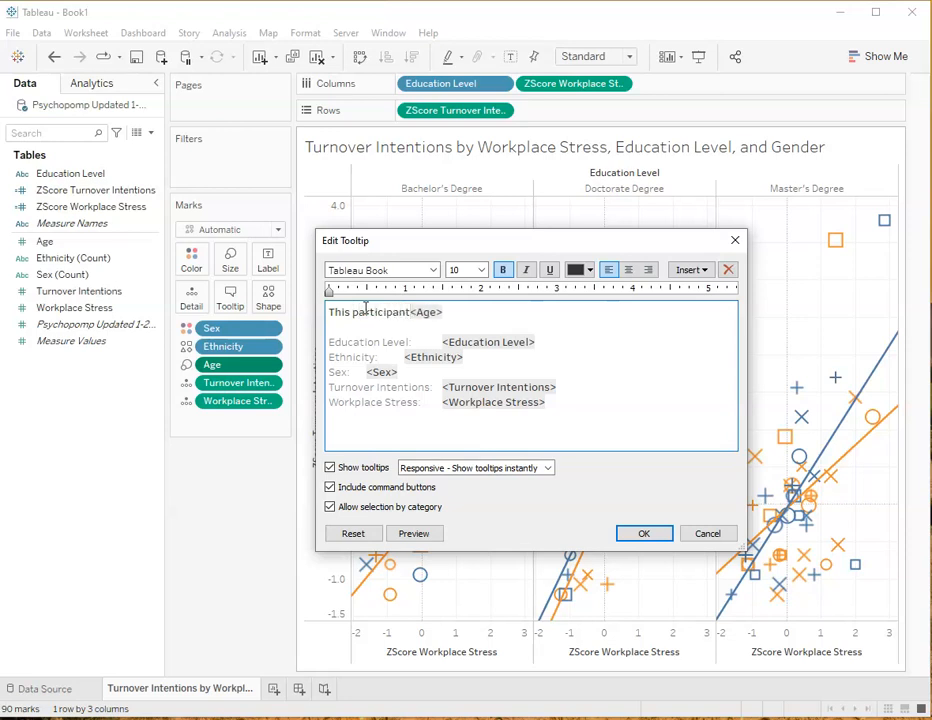
pyautogui.press('BackSpace')
pyautogui.press('BackSpace')
pyautogui.press('BackSpace')
pyautogui.press('BackSpace')
pyautogui.press('BackSpace')
pyautogui.press('BackSpace')
pyautogui.press('BackSpace')
pyautogui.press('BackSpace')
pyautogui.press('BackSpace')
pyautogui.press('BackSpace')
pyautogui.press('BackSpace')
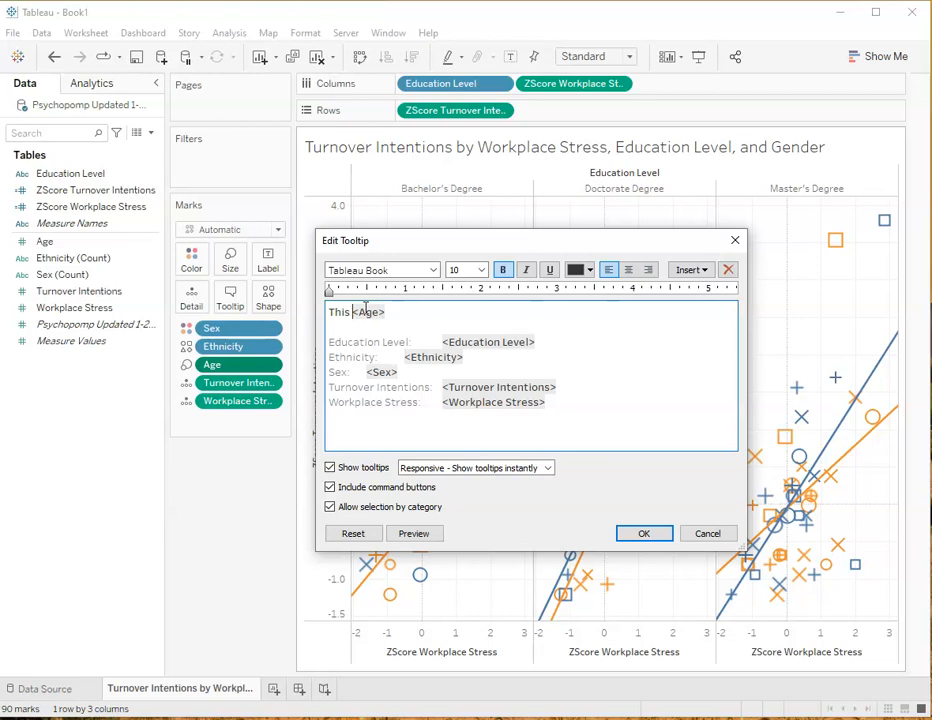
pyautogui.write('employee')
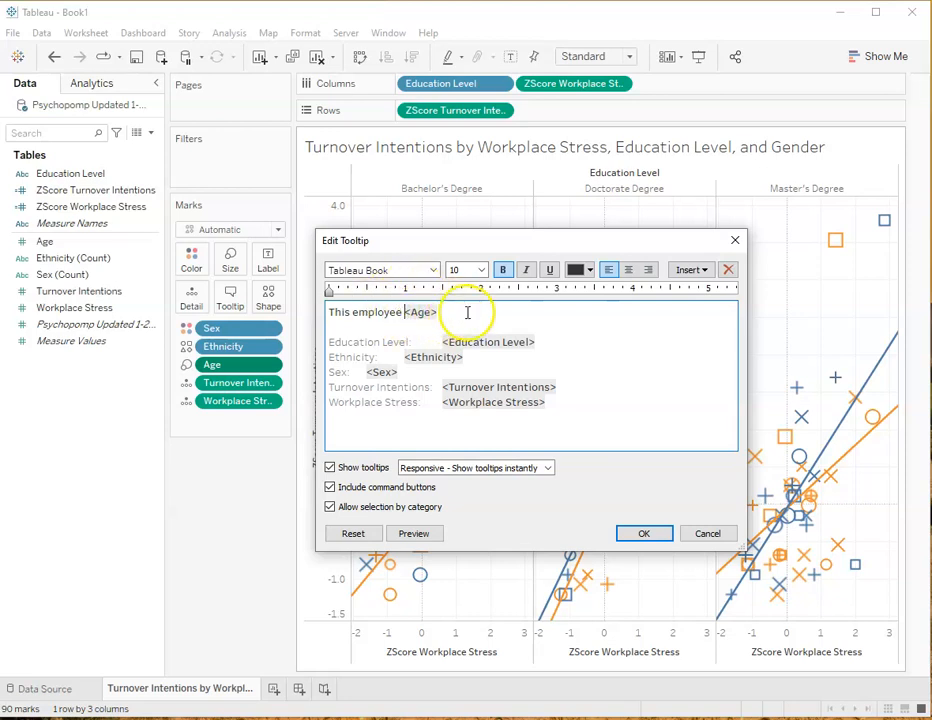
pyautogui.write('who is')
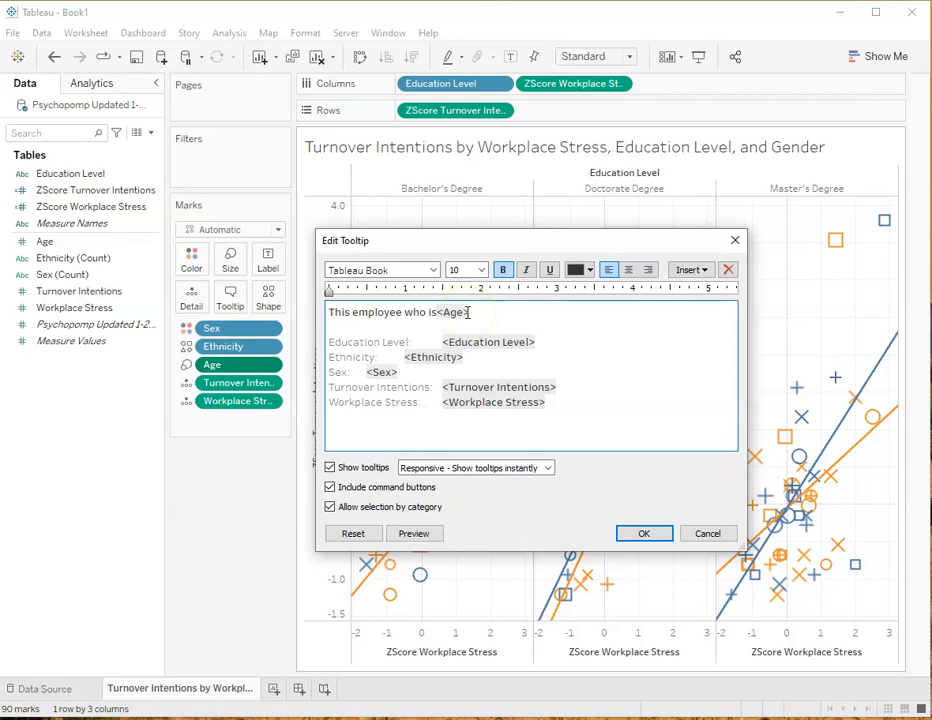
pyautogui.write(' <Age> years old,')
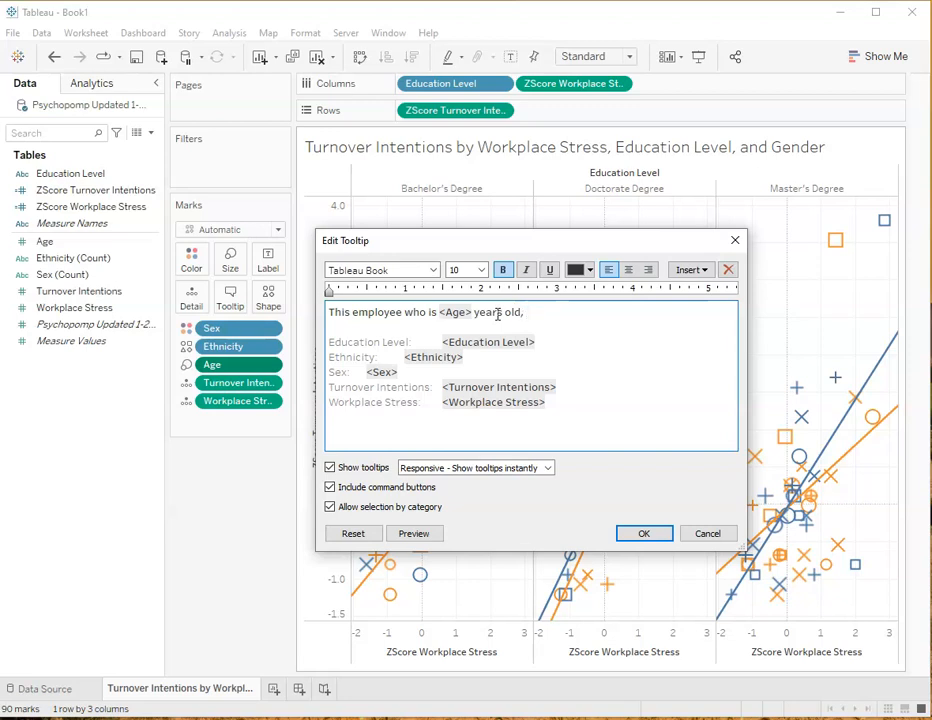
# Shorten the tooltip's opening to "<Age> years old", removing the lead-in words and the trailing comma
pyautogui.click(424, 312)
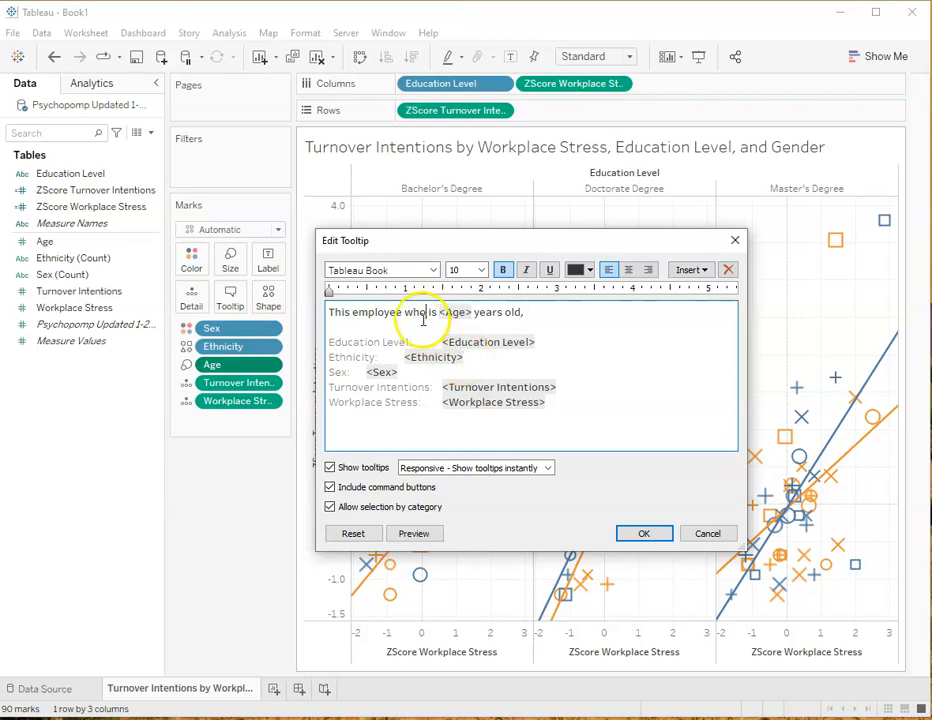
pyautogui.moveTo(437, 312); pyautogui.dragTo(333, 314)
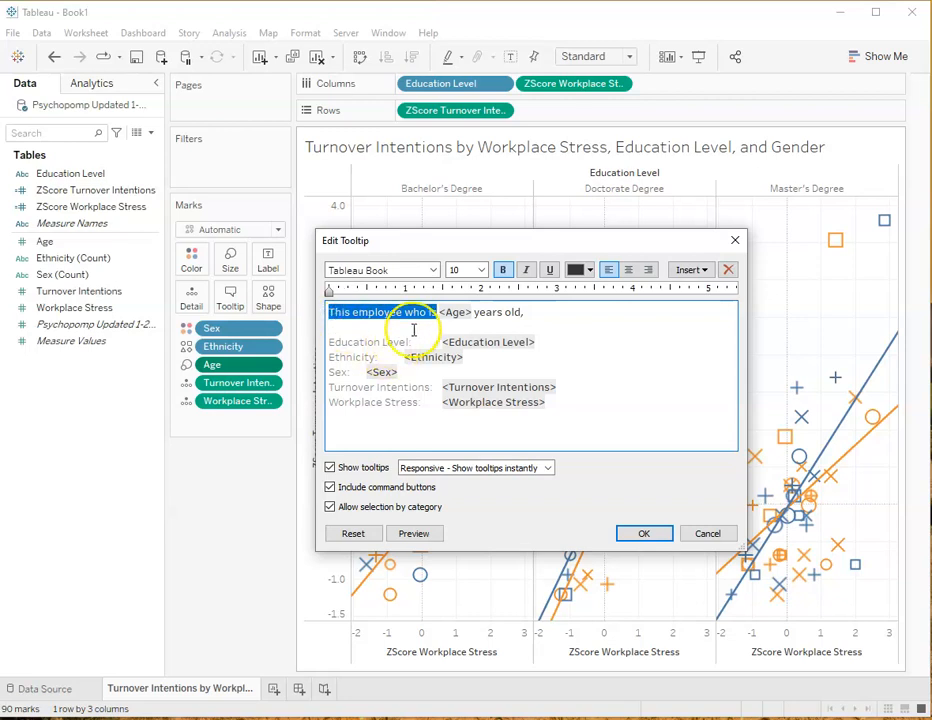
pyautogui.press('BackSpace')
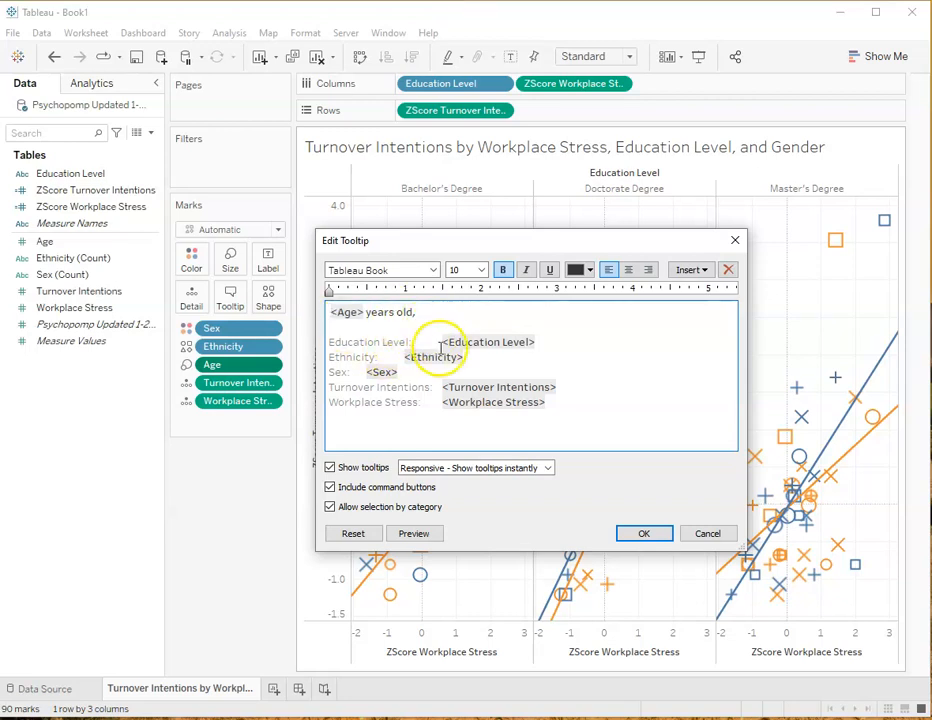
pyautogui.click(419, 312)
pyautogui.press('BackSpace')
# Move the <Ethnicity> and <Sex> fields onto the tooltip's first line after "years old"
pyautogui.moveTo(476, 358); pyautogui.dragTo(428, 312)
pyautogui.click(396, 373)
pyautogui.moveTo(398, 373); pyautogui.dragTo(528, 316)
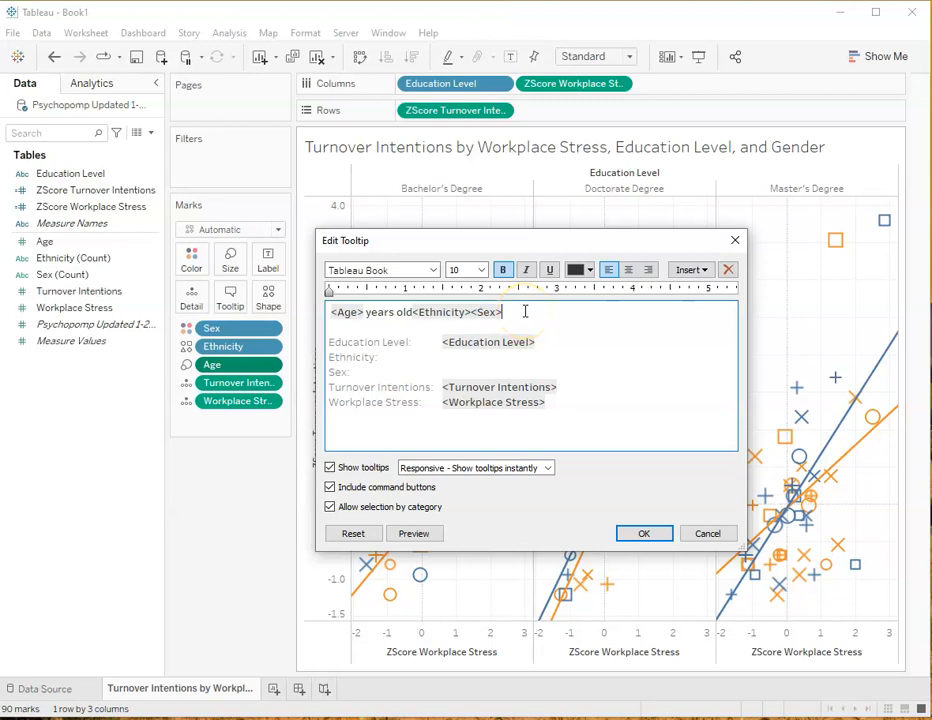
# Continue the tooltip sentence after <Sex> with "with a <Education Level> reported a score of", moving the existing education field into place
pyautogui.write('with a')
pyautogui.moveTo(537, 340); pyautogui.dragTo(553, 312)
pyautogui.click(665, 313)
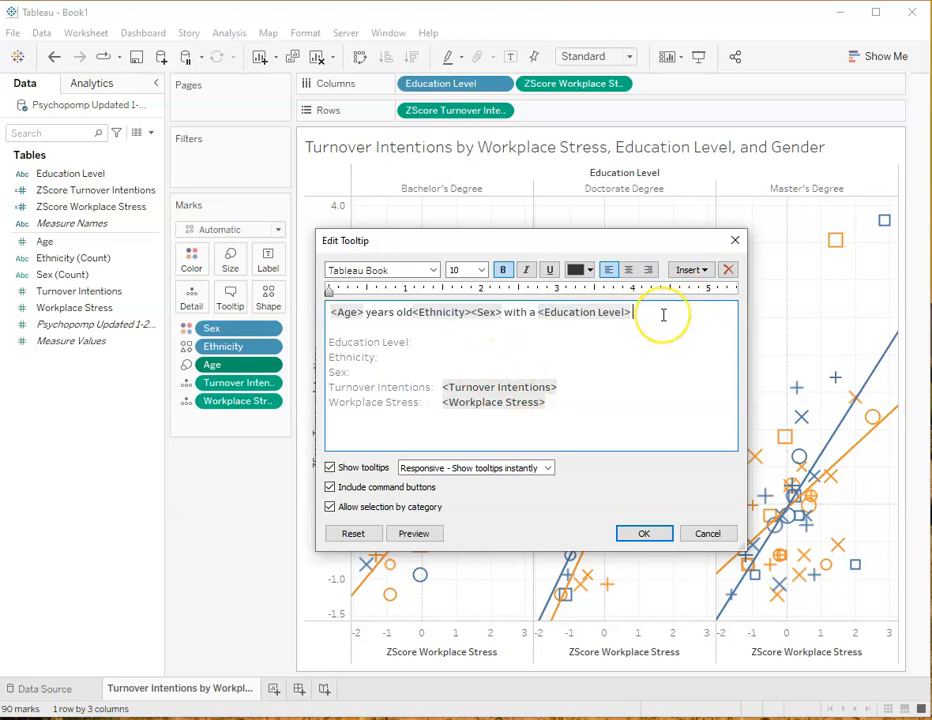
pyautogui.write('reported')
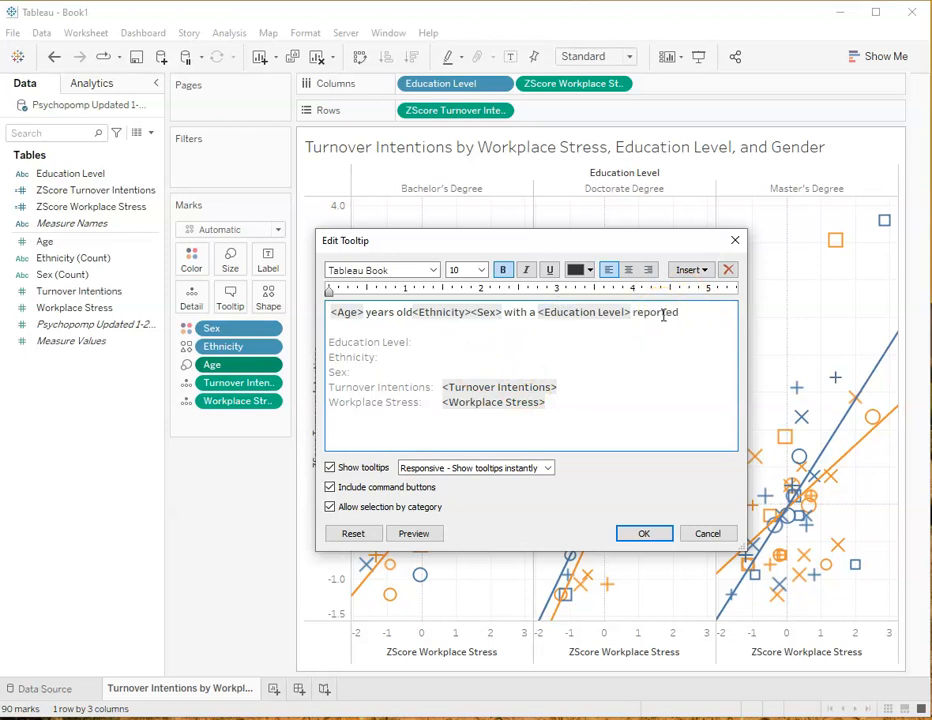
pyautogui.write(' a')
pyautogui.write('v')
pyautogui.write('core odf')
pyautogui.press('BackSpace')
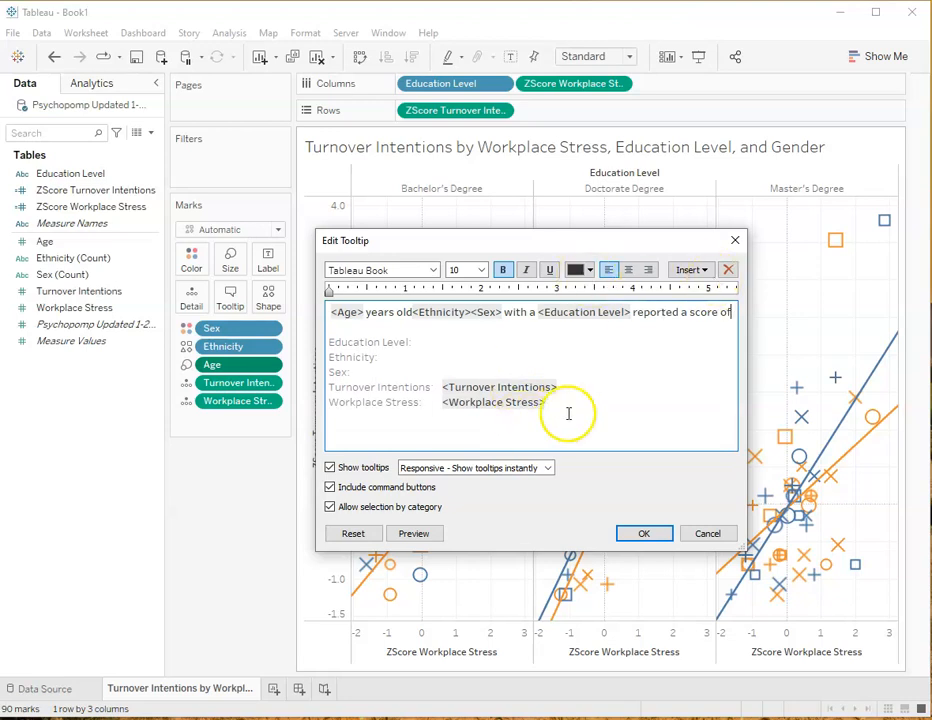
# Move the <Workplace Stress> field to the end of the sentence and follow it with "on workplace stress and a score of"
pyautogui.moveTo(547, 403); pyautogui.dragTo(335, 327)
pyautogui.click(476, 329)
pyautogui.write('and')
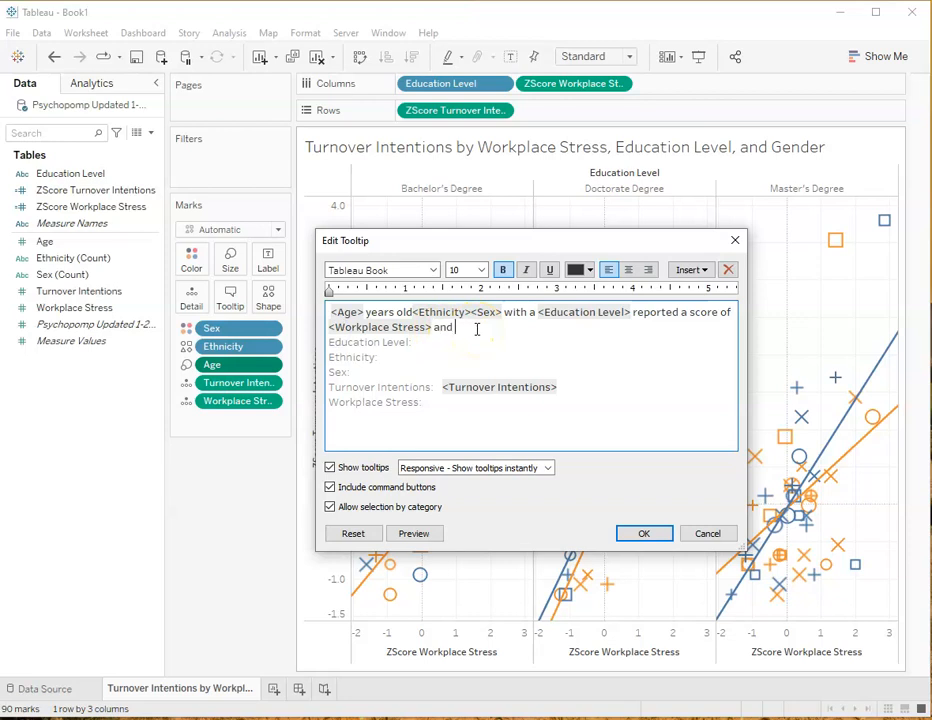
pyautogui.write(' a')
pyautogui.press('BackSpace')
pyautogui.press('BackSpace')
pyautogui.press('BackSpace')
pyautogui.write('on workplace stress and a score of')
# Move the <Turnover Intentions> field to the end of the sentence and finish it with "of turnover intentions."
pyautogui.moveTo(557, 387); pyautogui.dragTo(630, 327)
pyautogui.click(666, 382)
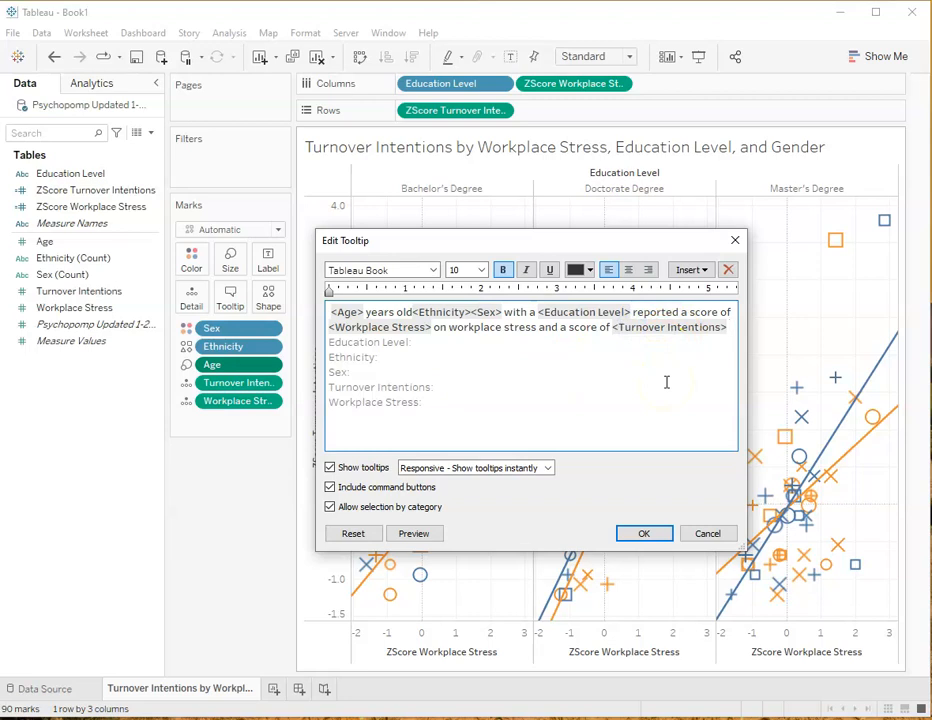
pyautogui.write('on')
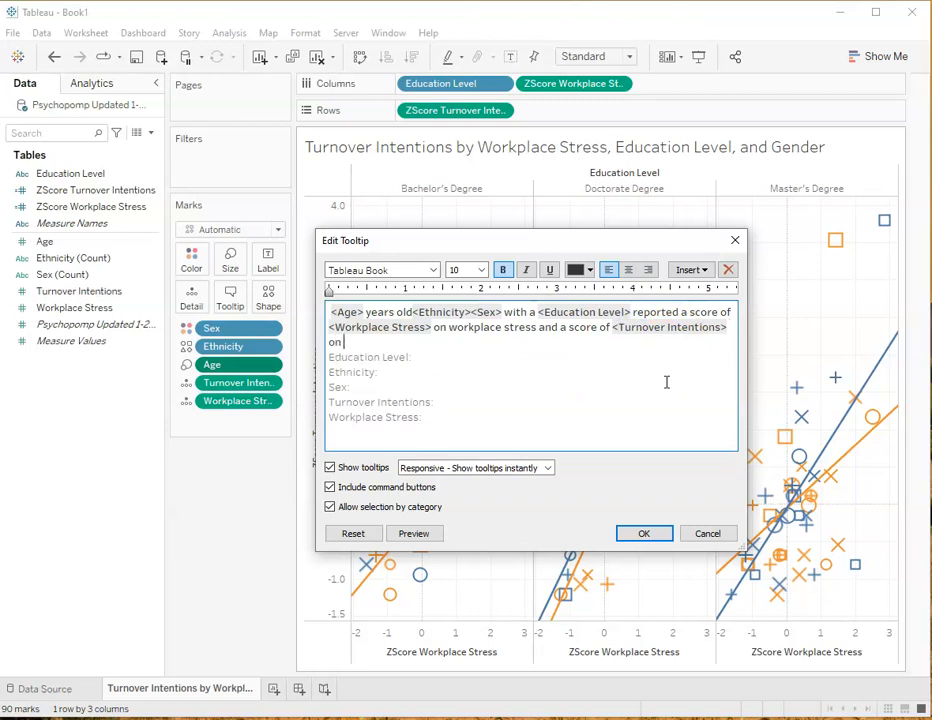
pyautogui.press('BackSpace')
pyautogui.click(444, 329)
pyautogui.click(336, 342)
pyautogui.write('f turnover intentions')
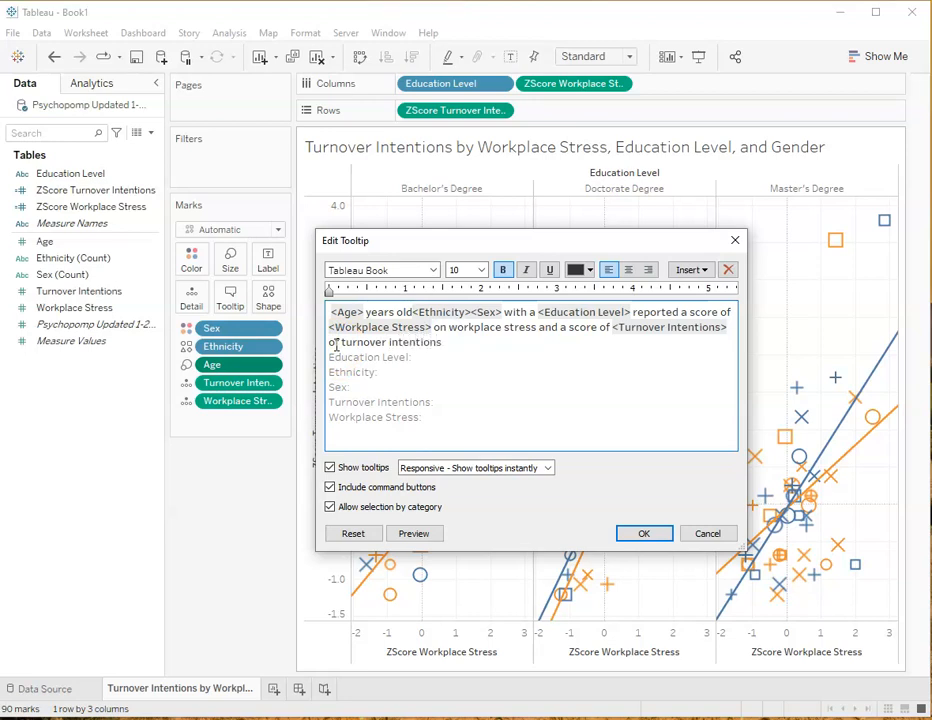
pyautogui.write('.')
# Delete the leftover field labels, from Education Level to Workplace Stress, below the tooltip sentence
pyautogui.click(369, 416)
pyautogui.moveTo(424, 416); pyautogui.dragTo(329, 357)
pyautogui.press('BackSpace')
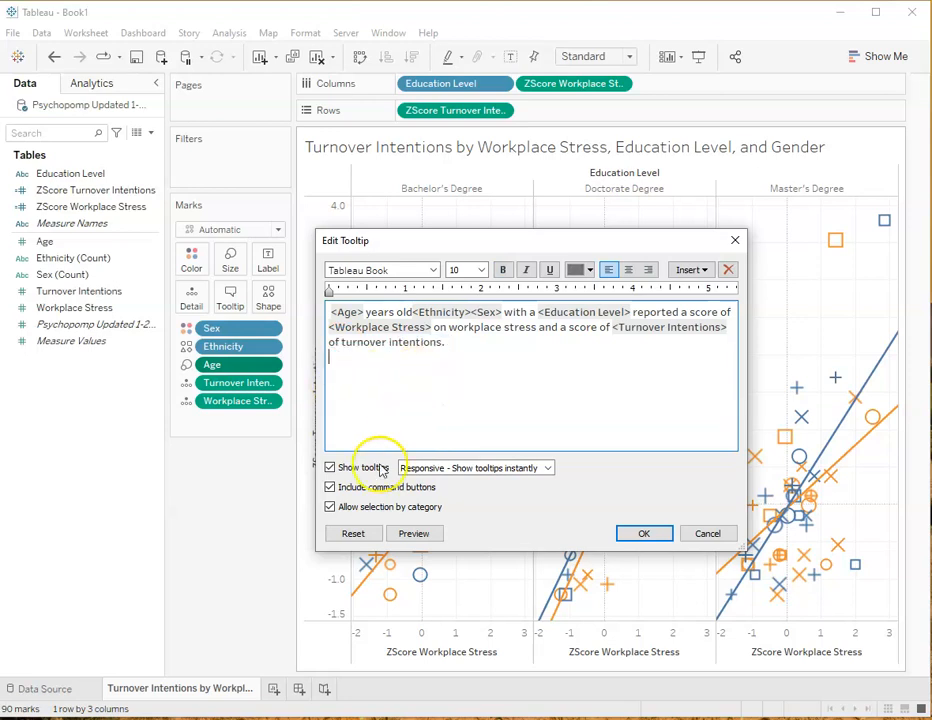
# Add the missing spaces before and after the <Ethnicity> field, previewing the tooltip before and after the fix
pyautogui.click(415, 535)
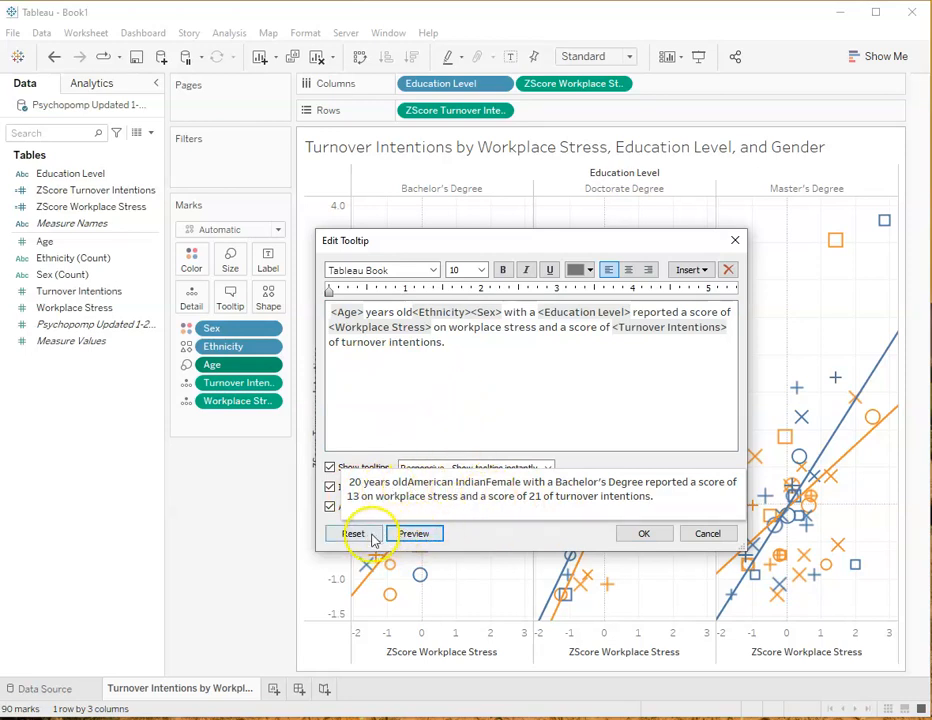
pyautogui.click(456, 354)
pyautogui.click(414, 312)
pyautogui.click(473, 313)
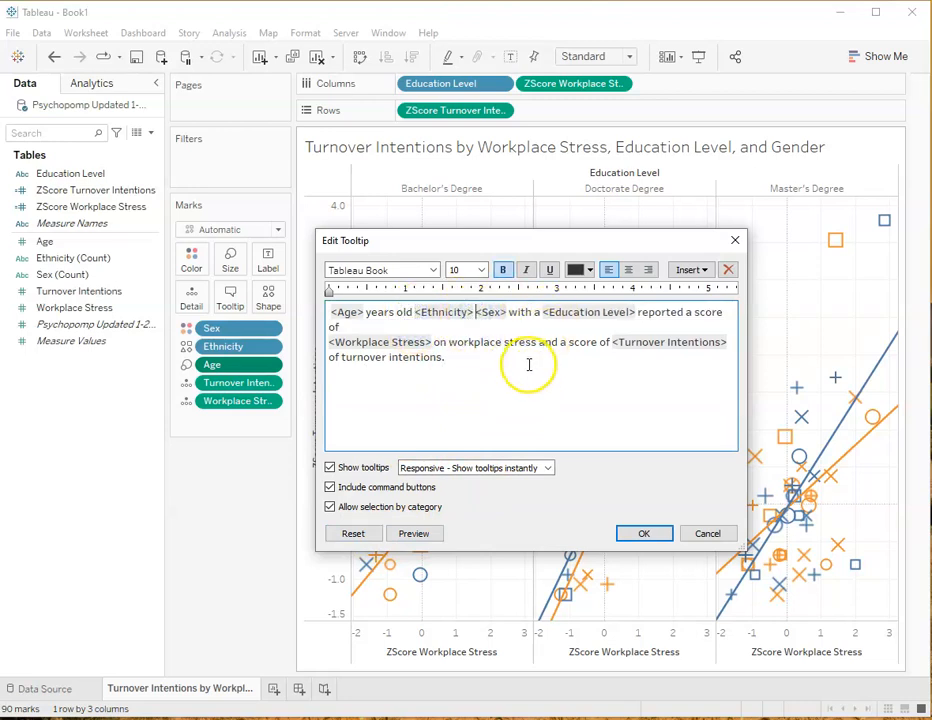
pyautogui.click(413, 533)
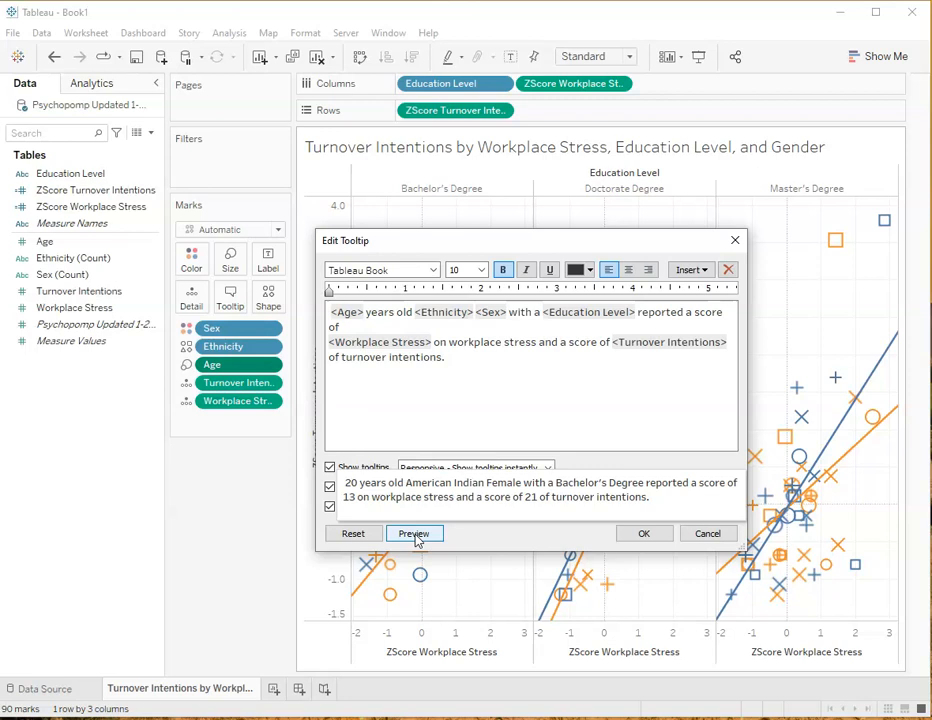
# Change "years old" to "year old" in the tooltip sentence and preview the result
pyautogui.click(443, 391)
pyautogui.click(394, 312)
pyautogui.press('BackSpace')
pyautogui.click(417, 380)
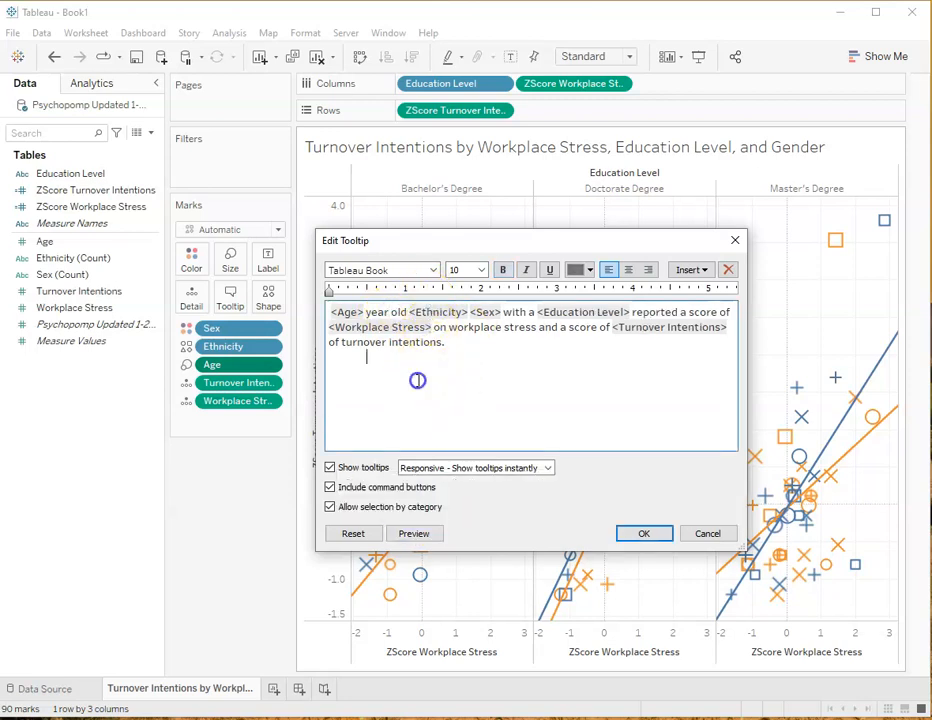
pyautogui.click(502, 313)
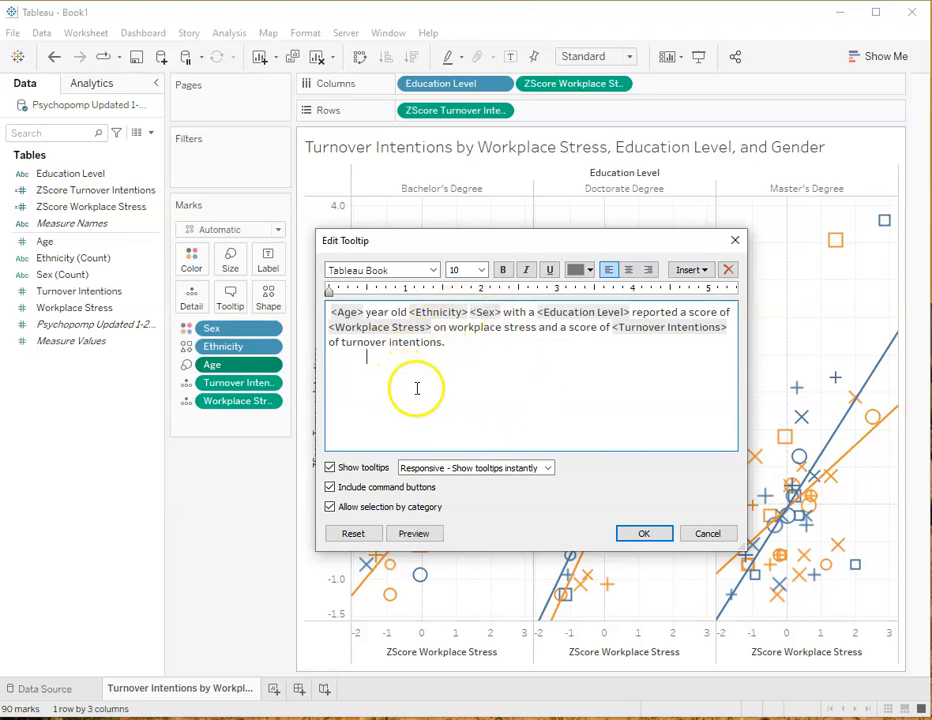
pyautogui.click(414, 533)
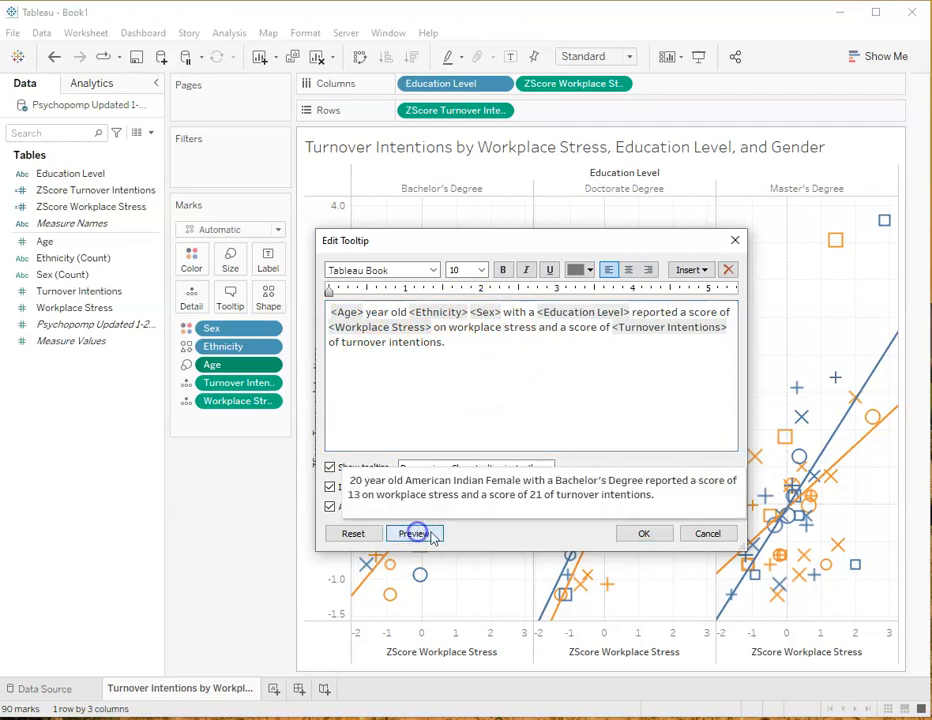
pyautogui.click(410, 537)
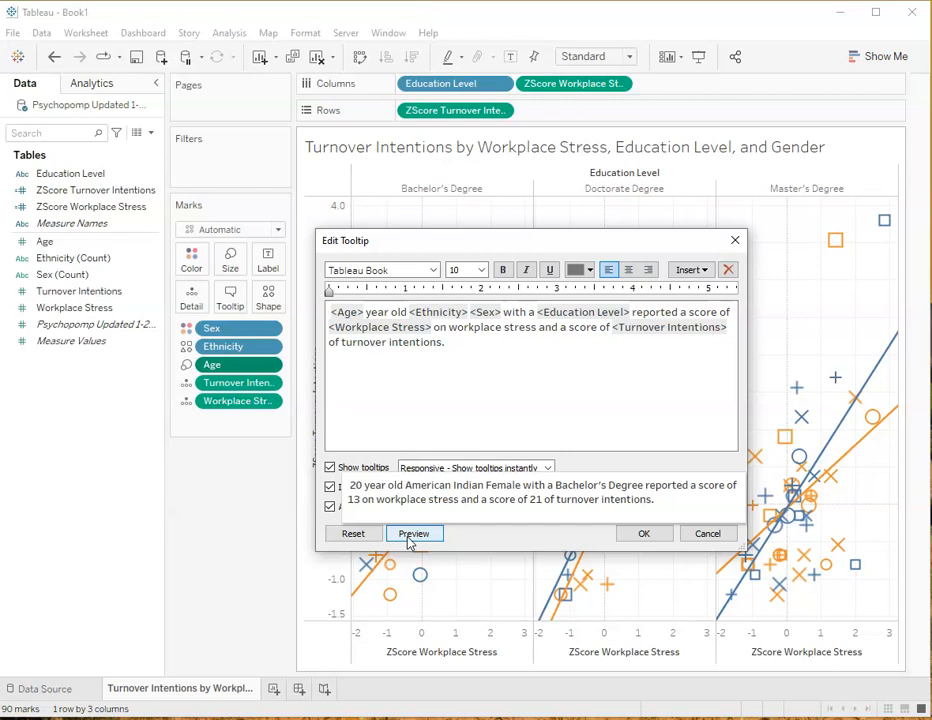
pyautogui.click(408, 537)
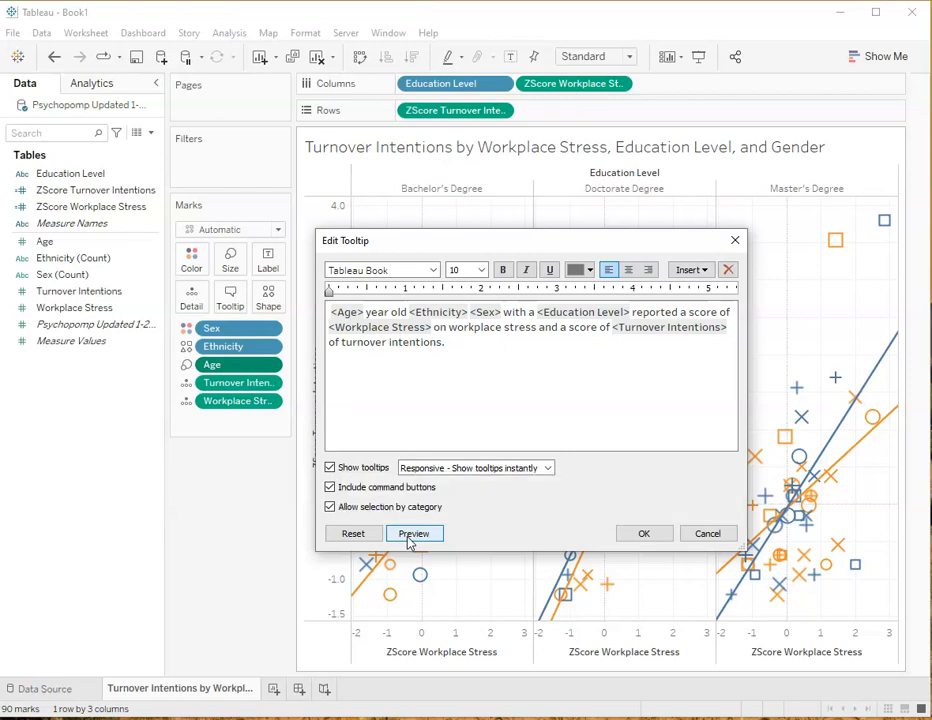
# Change "of turnover intentions" to "on turnover intentions" in the tooltip sentence
pyautogui.click(339, 344)
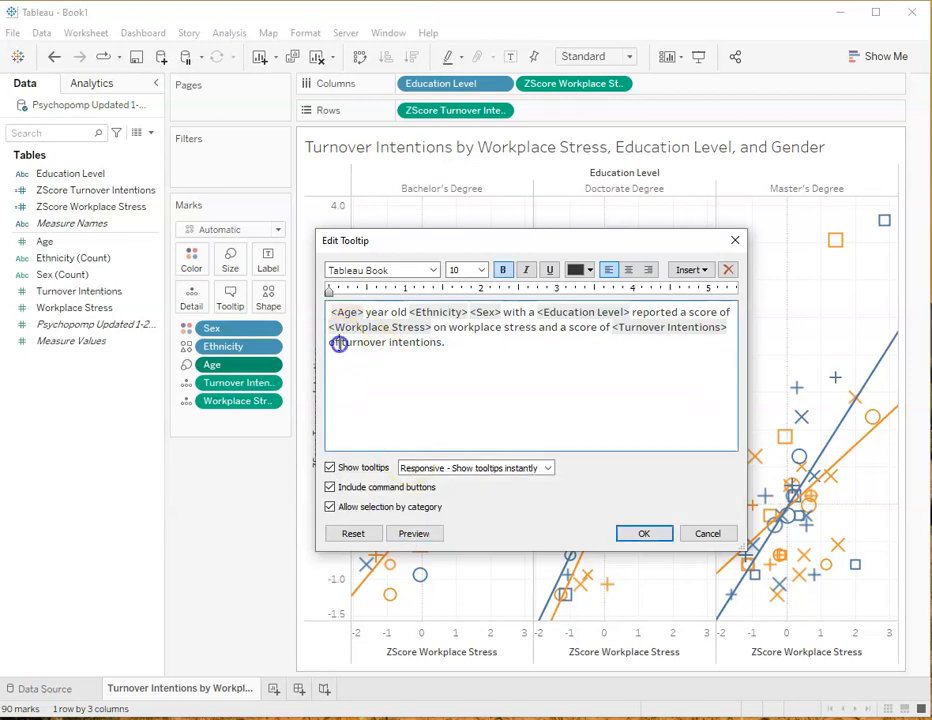
pyautogui.press('BackSpace')
pyautogui.write('n')
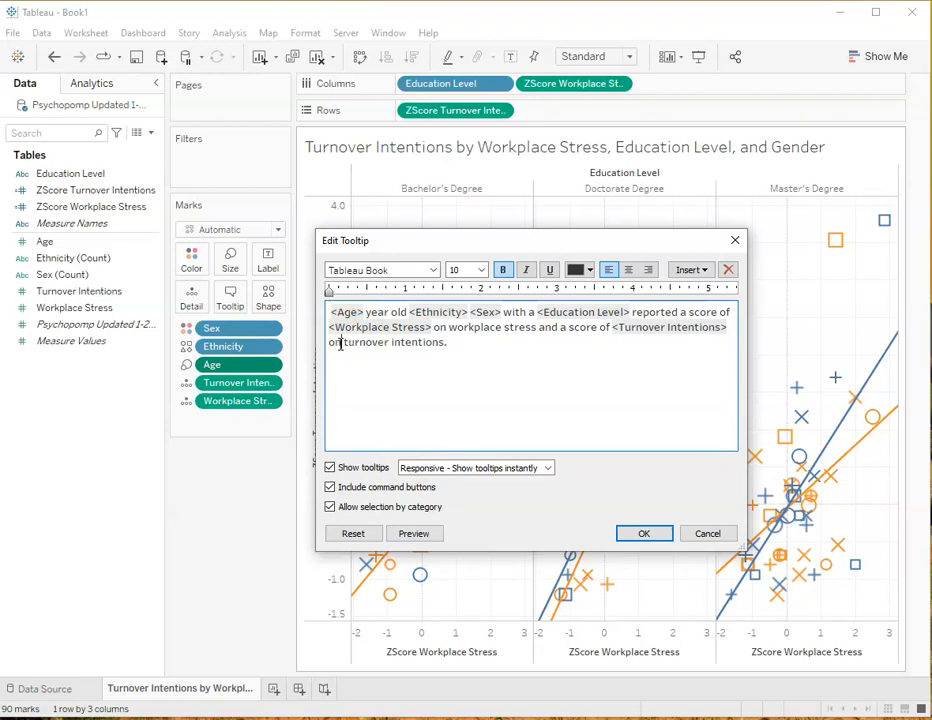
pyautogui.click(330, 313)
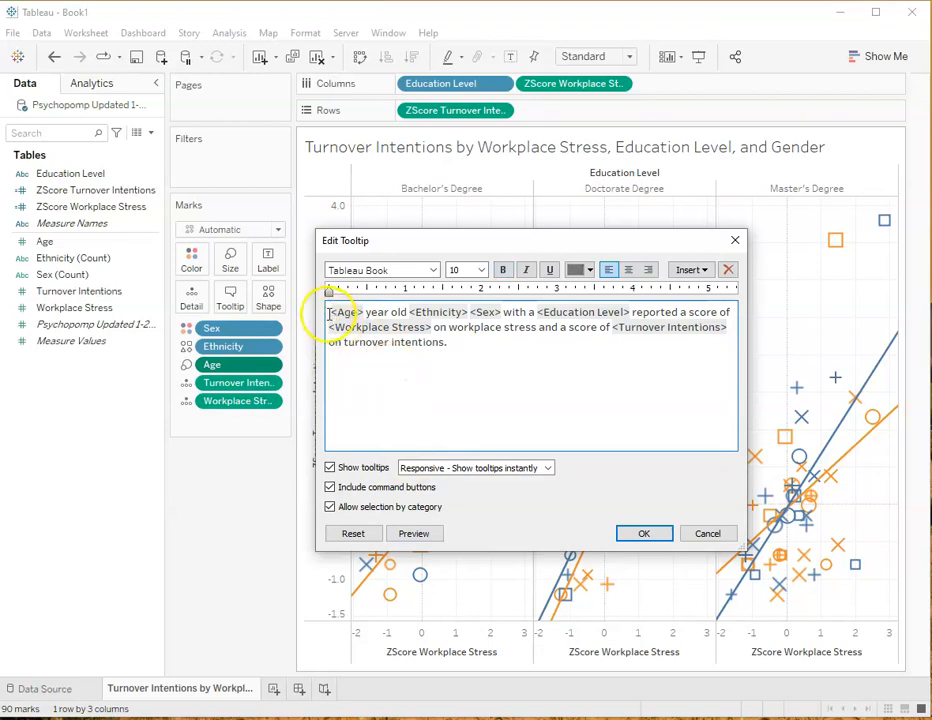
# Insert "This employee is" before the <Age> field at the start of the tooltip sentence and preview the result
pyautogui.write('This')
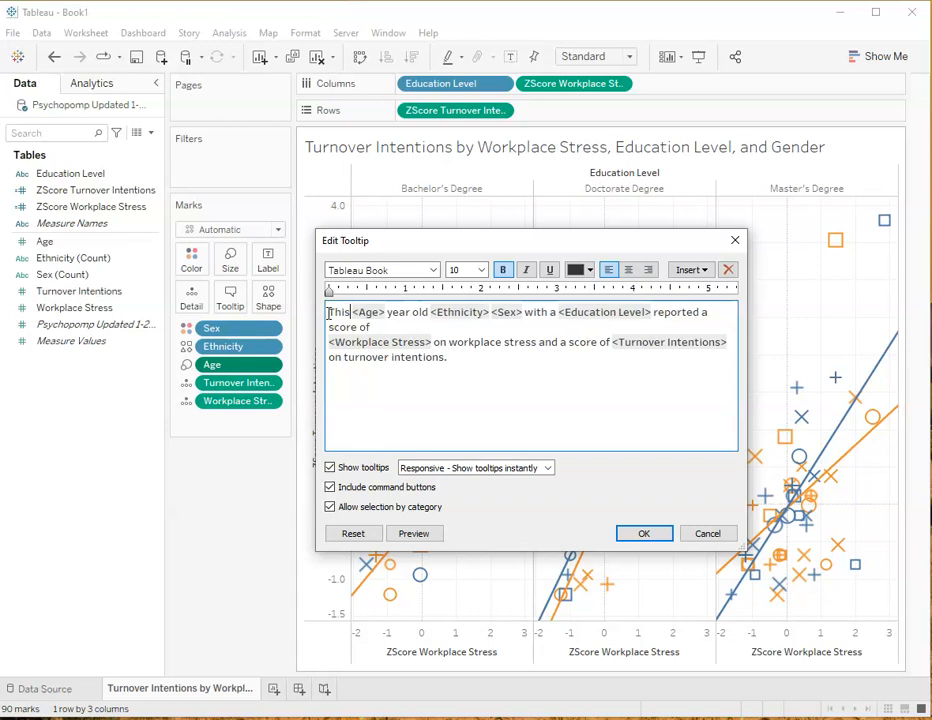
pyautogui.write(' employee')
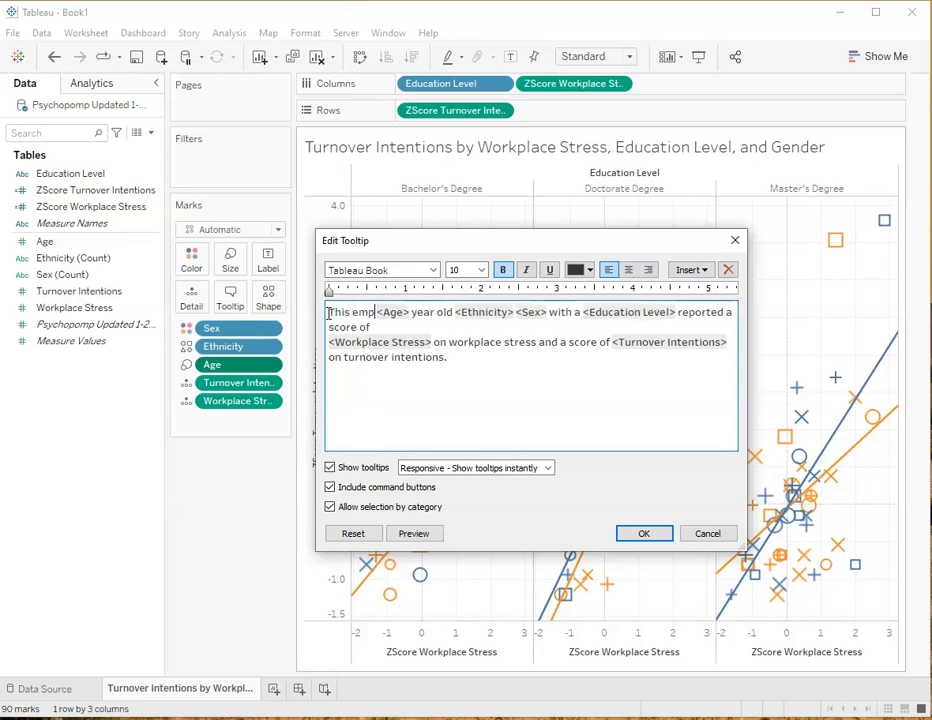
pyautogui.write(' is')
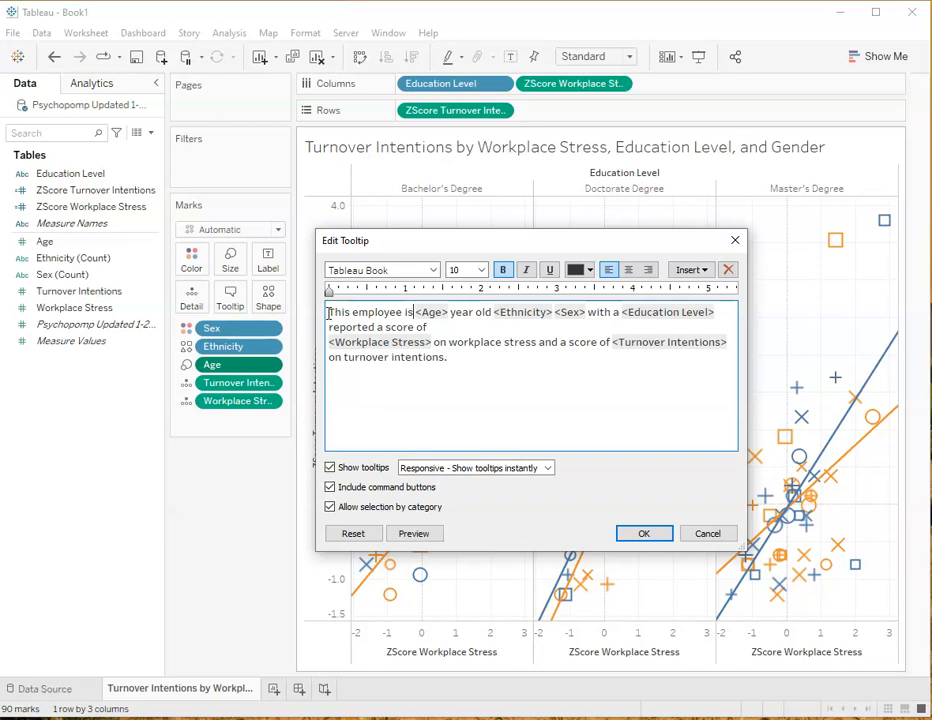
pyautogui.click(415, 535)
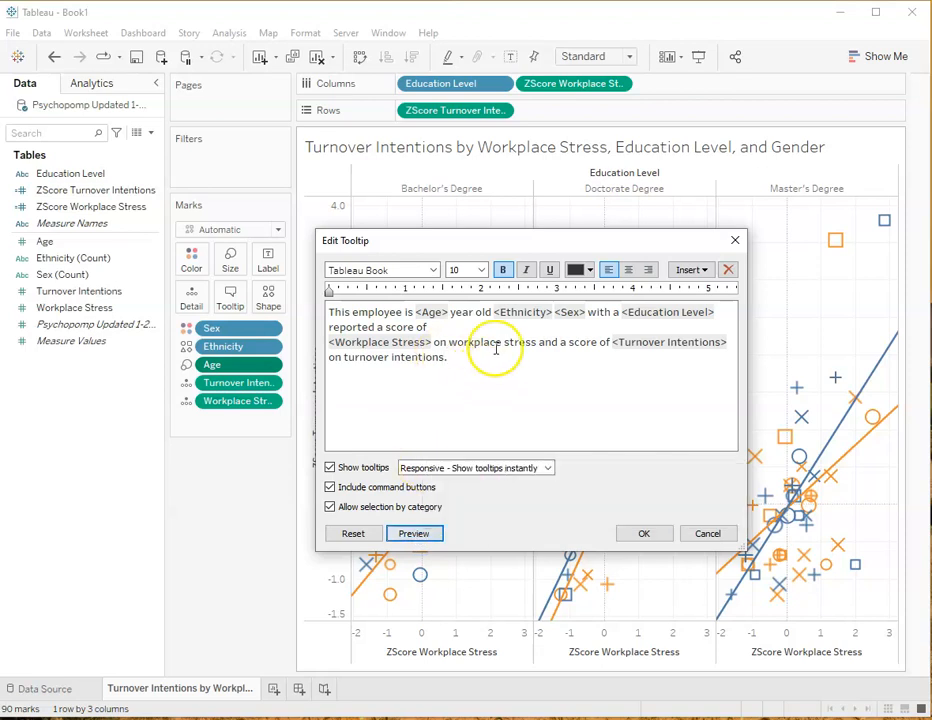
# Change "year old" to "years old," with a comma before the <Ethnicity> field in the tooltip sentence
pyautogui.click(474, 313)
pyautogui.write('s')
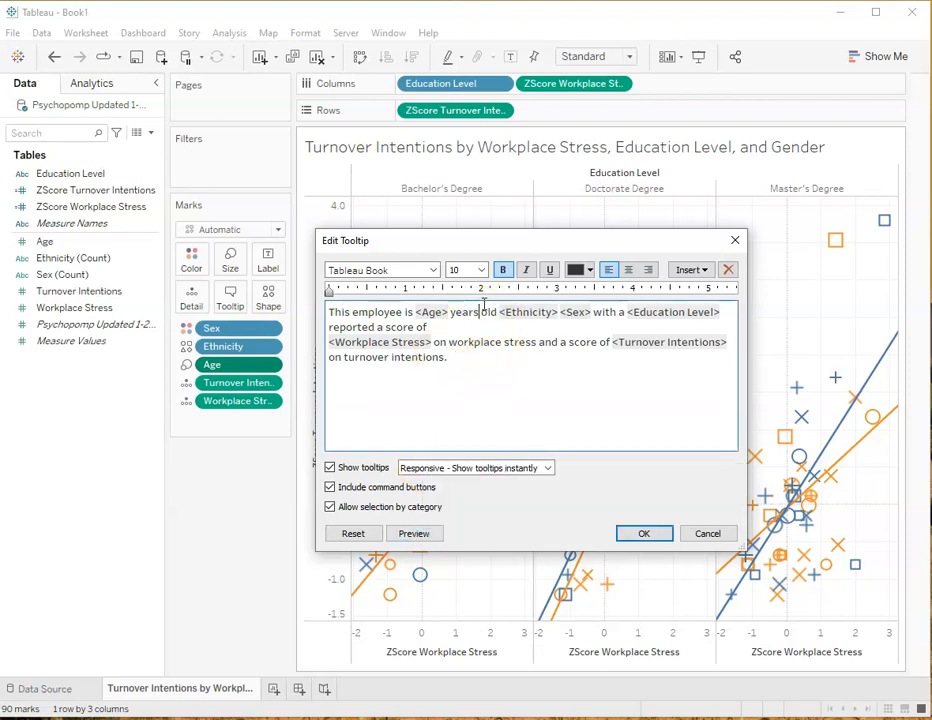
pyautogui.click(496, 311)
pyautogui.write(',')
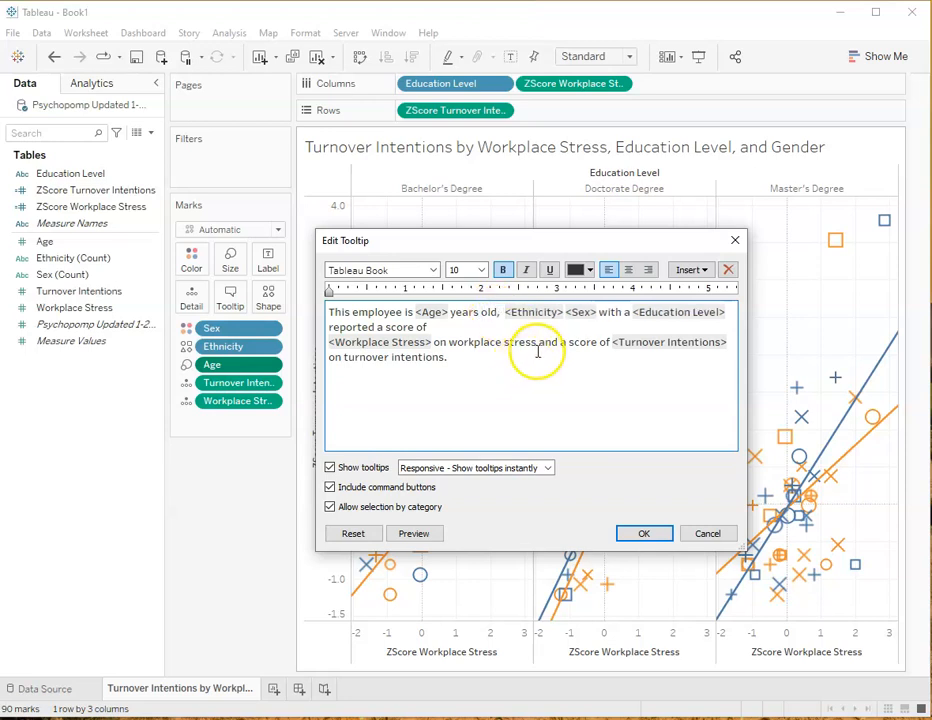
pyautogui.press('BackSpace')
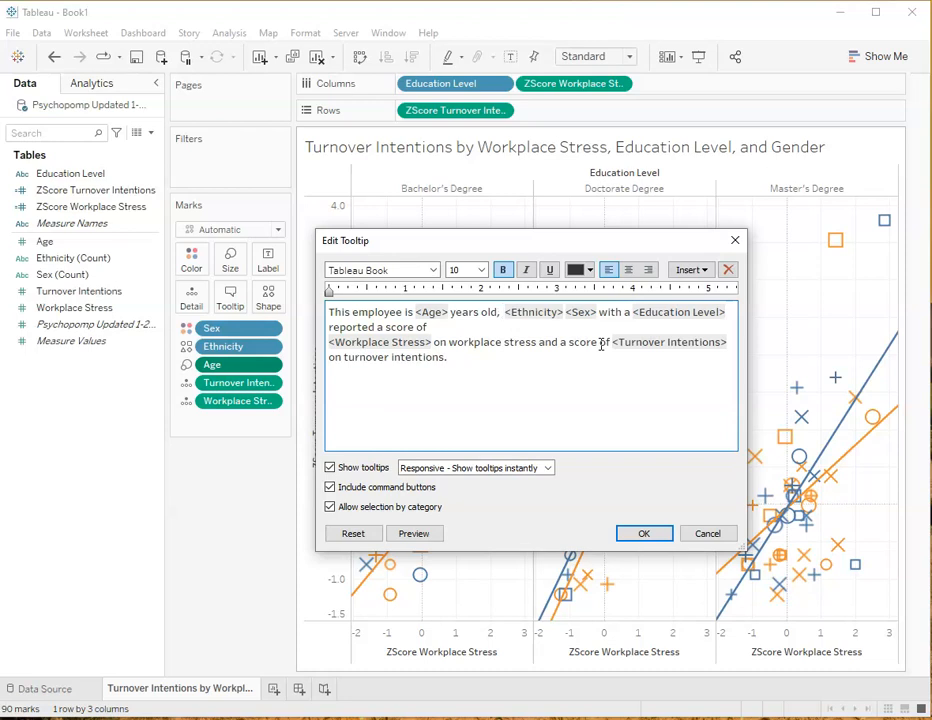
# Move the <Sex> field ahead of the <Ethnicity> field in the tooltip sentence and preview the result
pyautogui.doubleClick(585, 313)
pyautogui.click(589, 329)
pyautogui.moveTo(597, 313); pyautogui.dragTo(571, 313)
pyautogui.moveTo(580, 313); pyautogui.dragTo(506, 316)
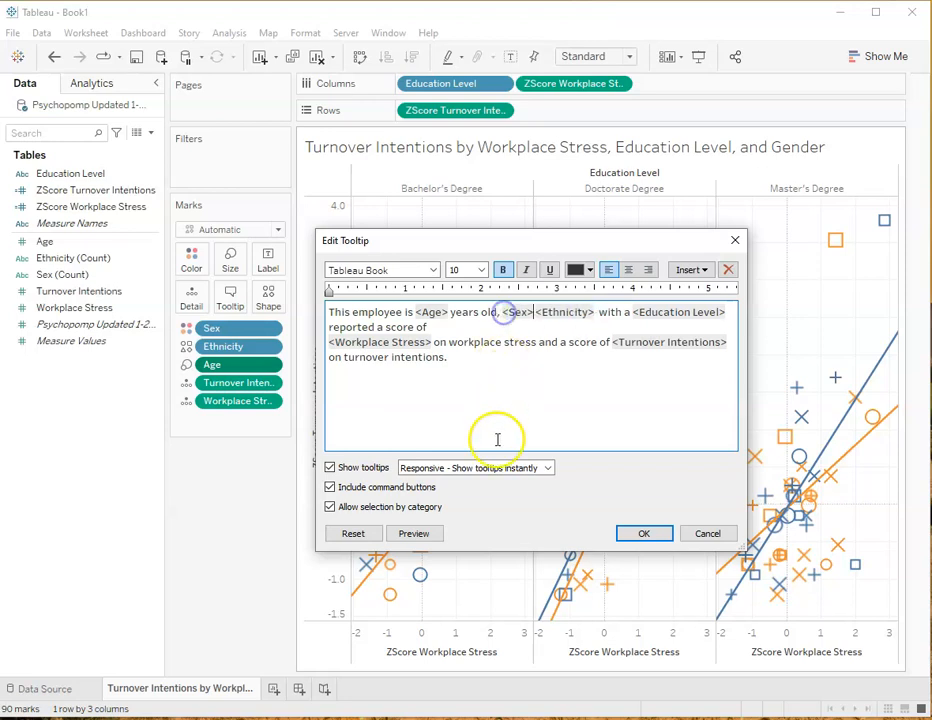
pyautogui.click(412, 534)
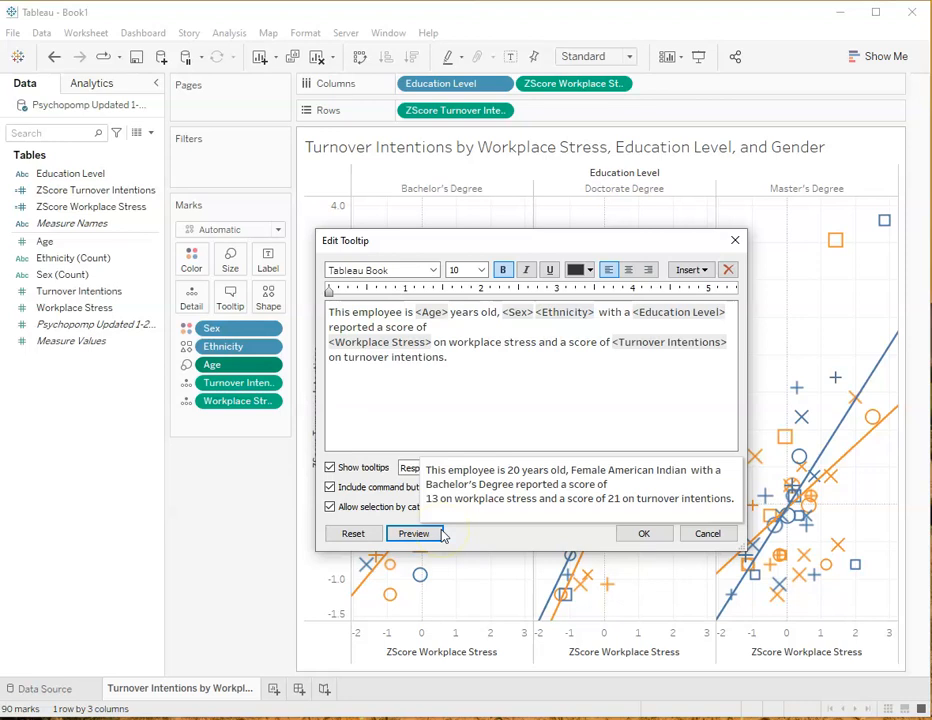
# Insert a comma between the <Sex> and <Ethnicity> fields in the tooltip sentence and preview it
pyautogui.click(520, 347)
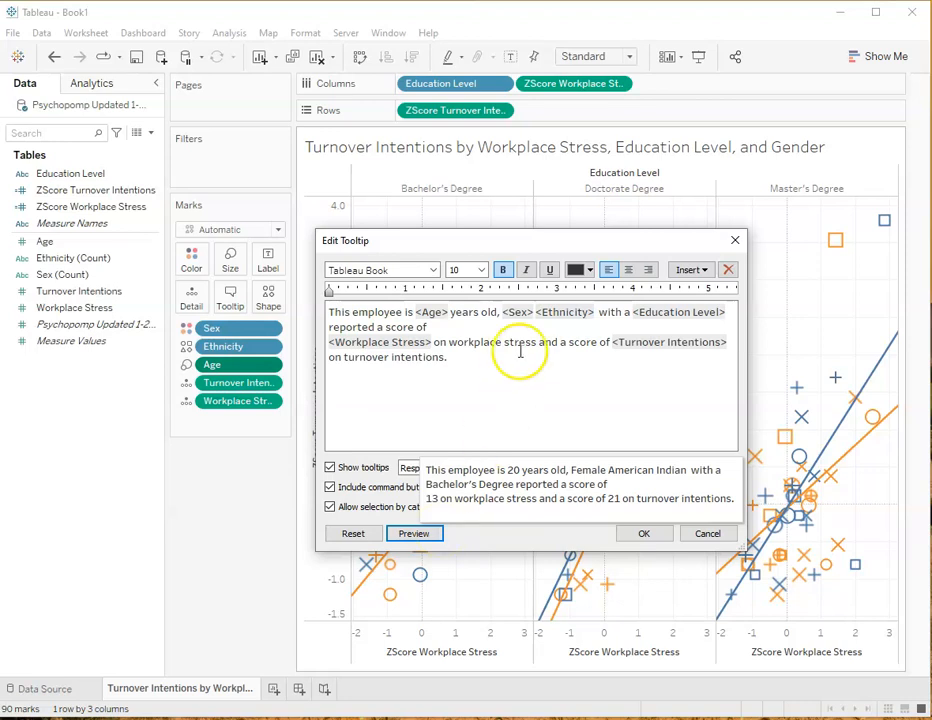
pyautogui.click(535, 313)
pyautogui.write(',')
pyautogui.click(414, 533)
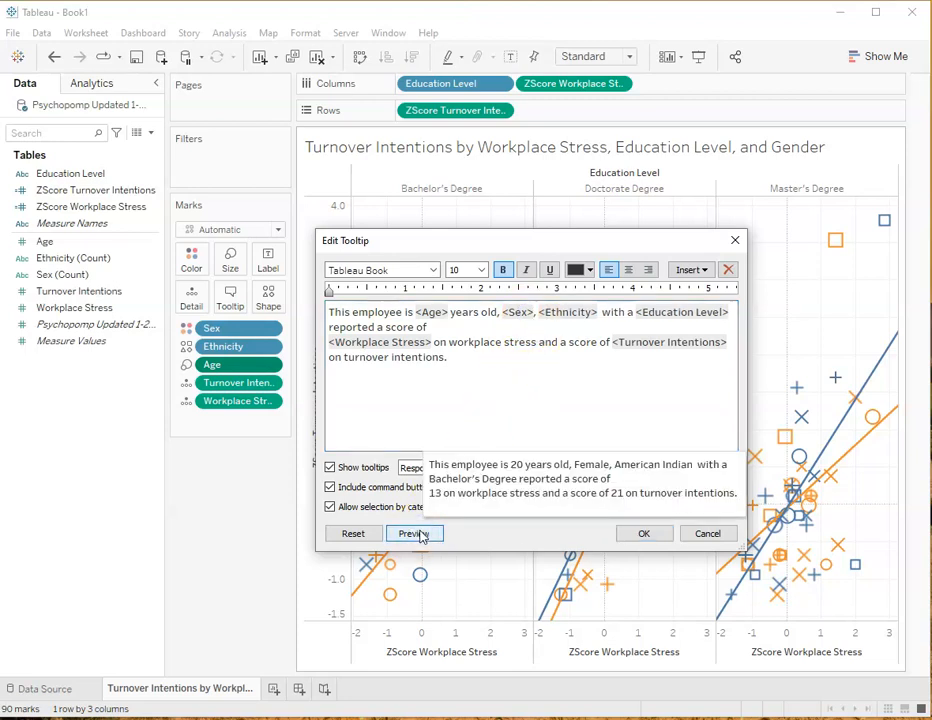
# Remove the extra space after <Ethnicity> and replace "with a" with "and holds a" before the <Education Level> field
pyautogui.click(601, 313)
pyautogui.press('BackSpace')
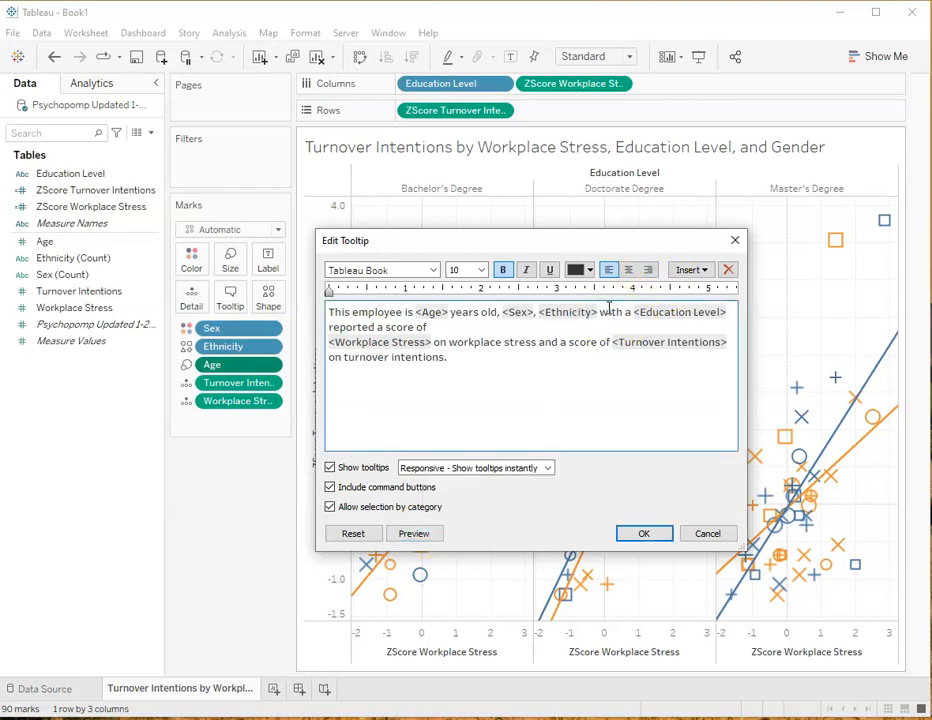
pyautogui.press('Right')
pyautogui.press('Right')
pyautogui.press('Right')
pyautogui.press('Right')
pyautogui.press('Right')
pyautogui.press('Right')
pyautogui.press('Right')
pyautogui.press('BackSpace')
pyautogui.press('BackSpace')
pyautogui.press('BackSpace')
pyautogui.press('BackSpace')
pyautogui.press('BackSpace')
pyautogui.press('BackSpace')
pyautogui.press('BackSpace')
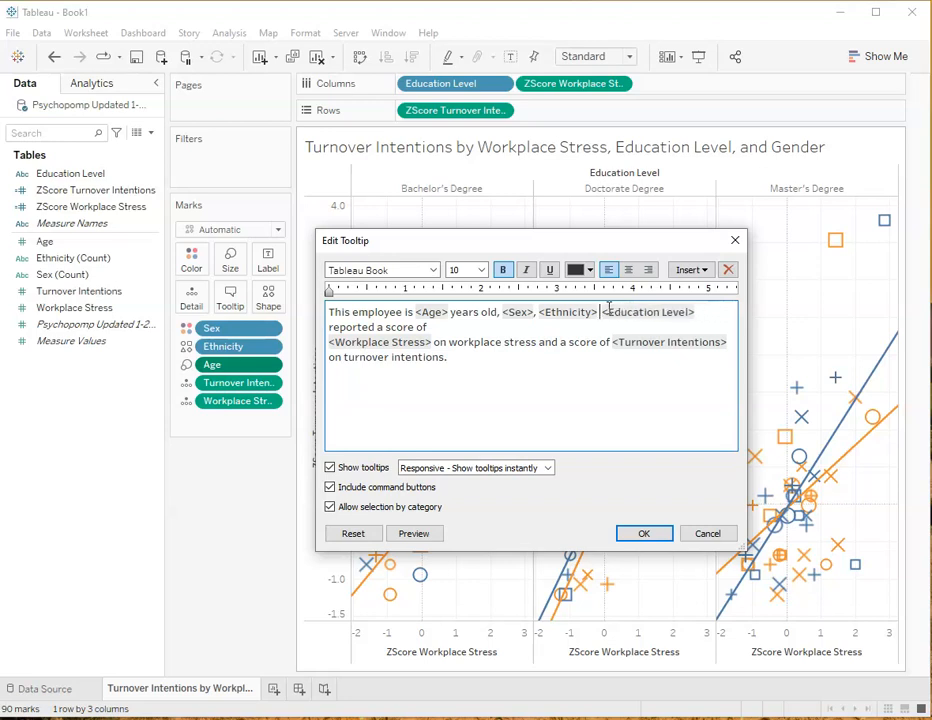
pyautogui.write('and holds a')
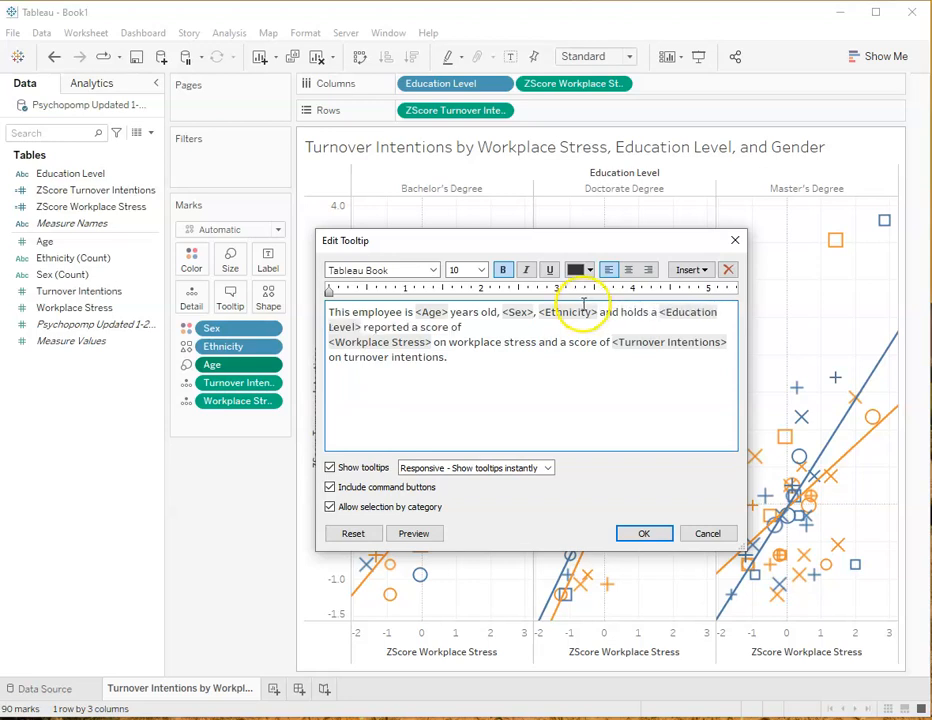
# Reword the tooltip opening to "This employee who is a" before the <Age> field, previewing the sentence
pyautogui.click(413, 312)
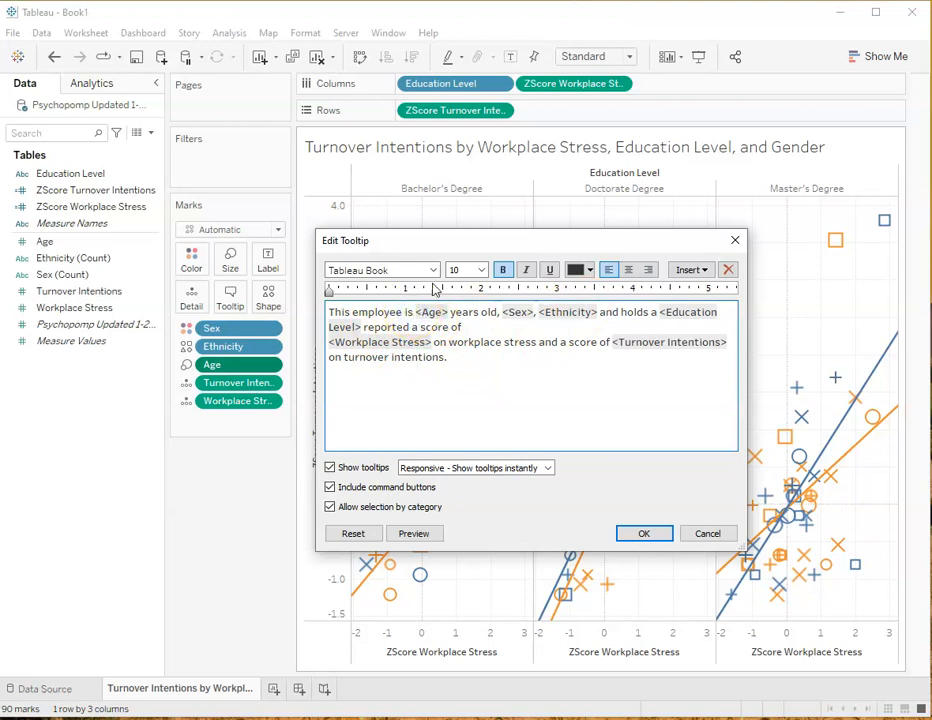
pyautogui.write('who')
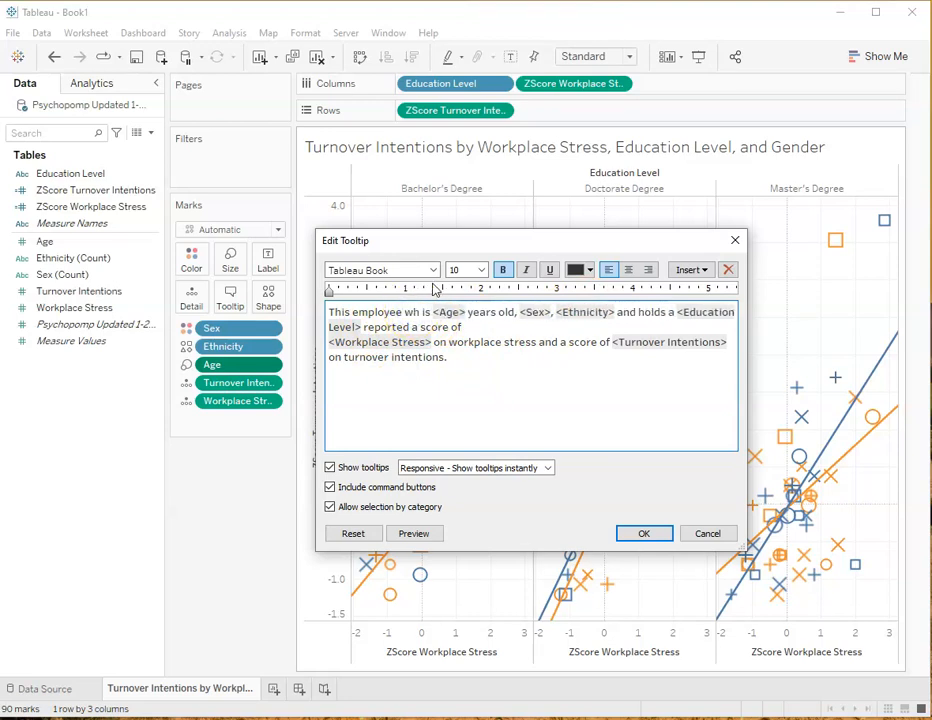
pyautogui.click(411, 533)
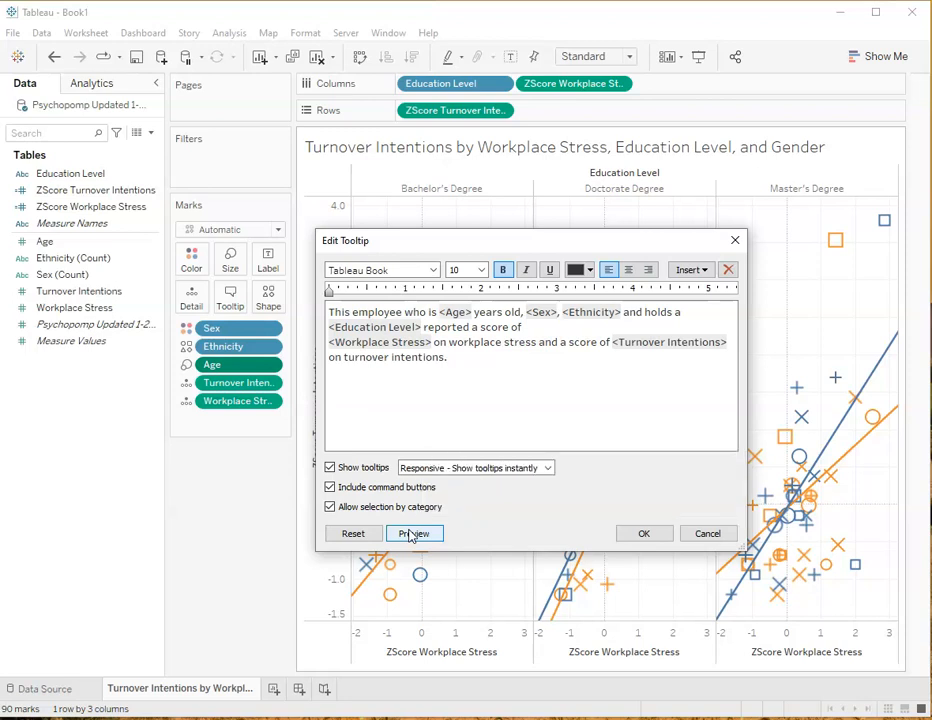
pyautogui.click(439, 312)
pyautogui.write('a')
pyautogui.click(415, 533)
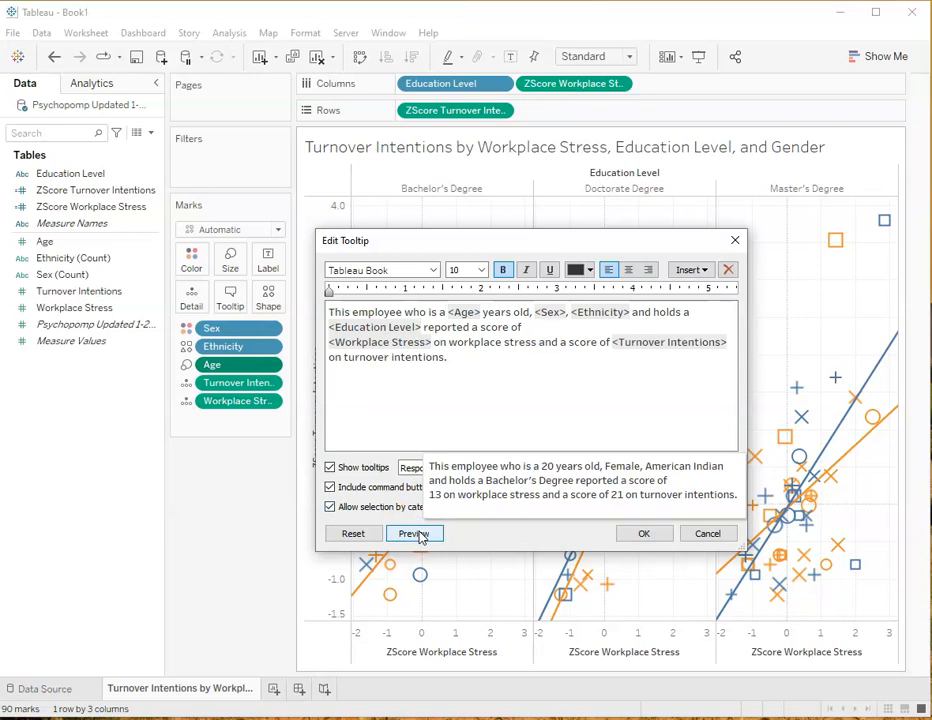
# Insert ", they" between the <Education Level> field and "reported" in the tooltip sentence
pyautogui.doubleClick(640, 312)
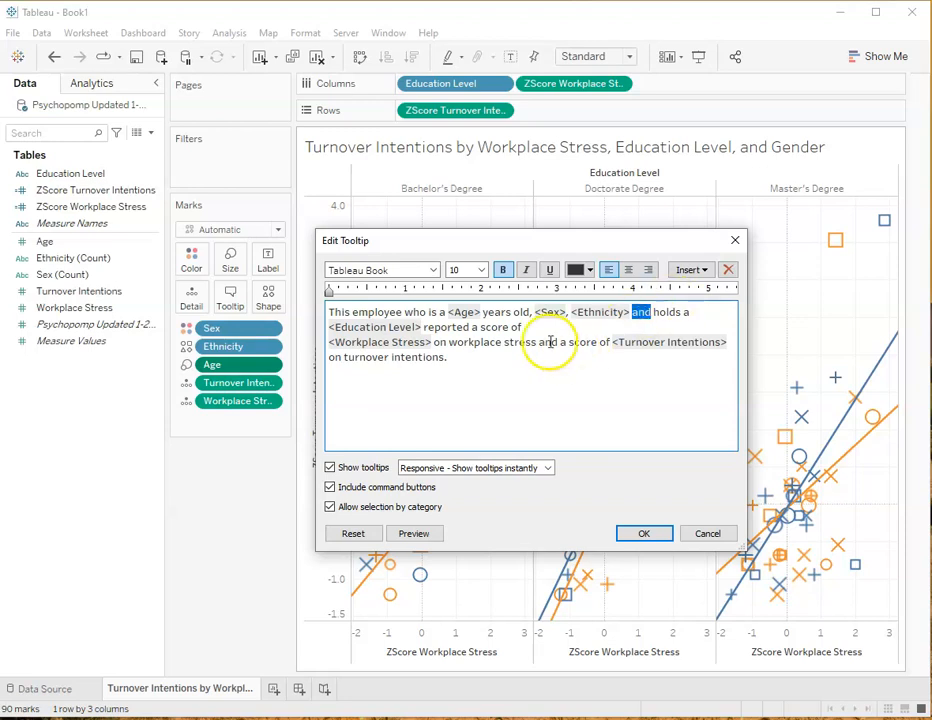
pyautogui.click(423, 326)
pyautogui.write(', they')
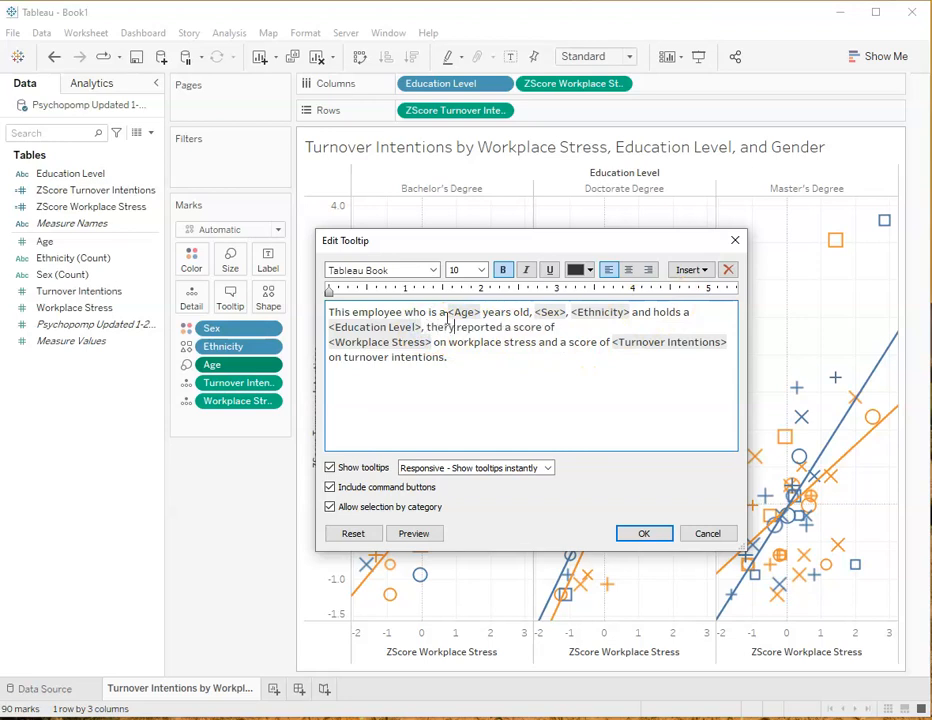
pyautogui.press('BackSpace')
pyautogui.write('y')
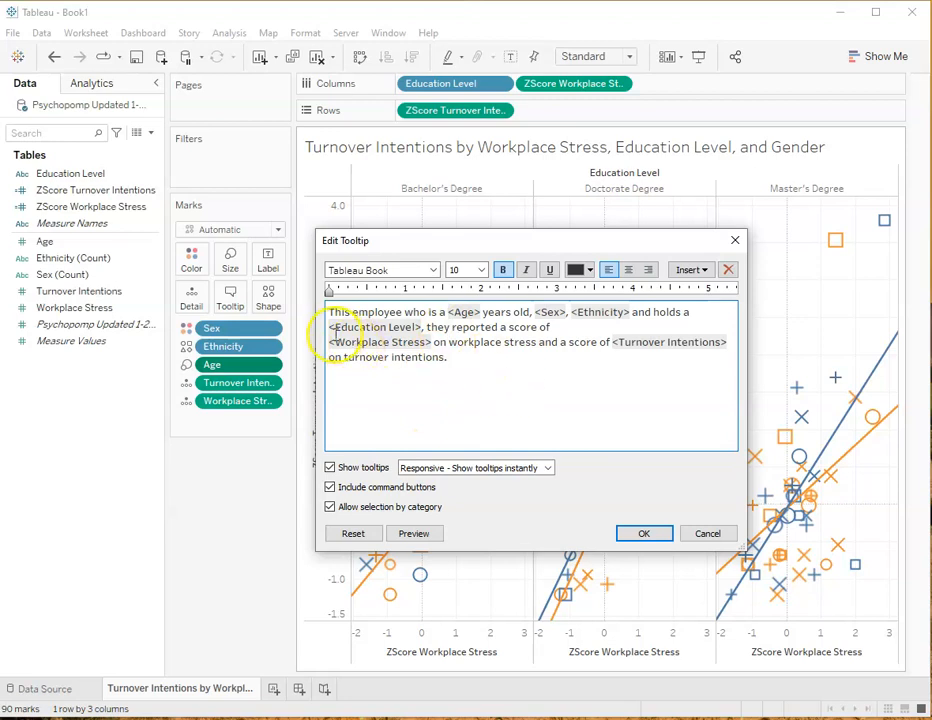
# Remove the line break before the <Workplace Stress> field so it follows "a score of", and preview the tooltip
pyautogui.click(328, 342)
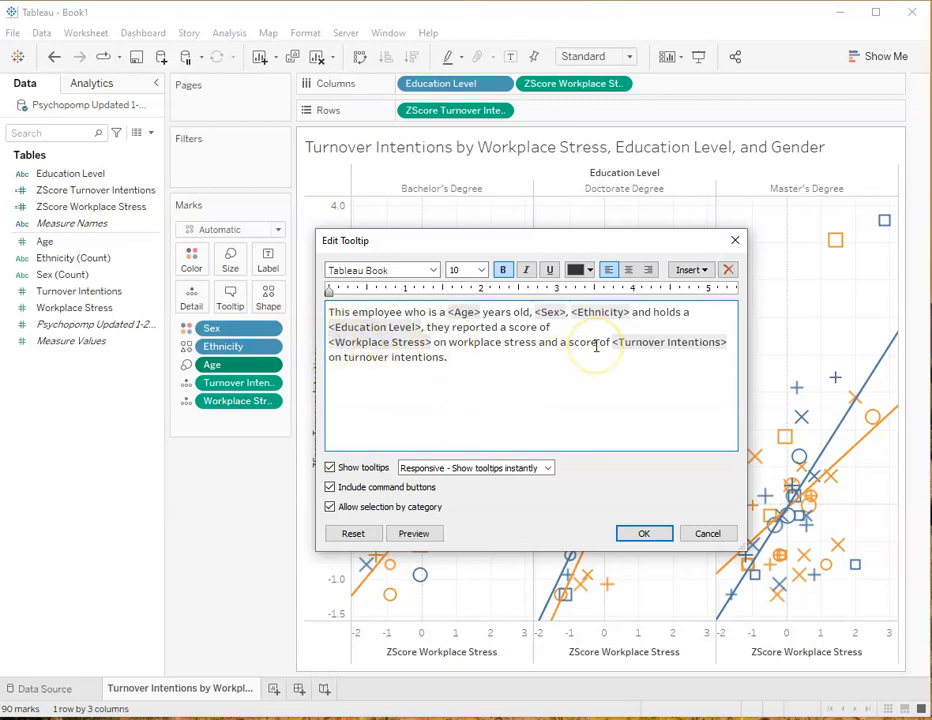
pyautogui.press('BackSpace')
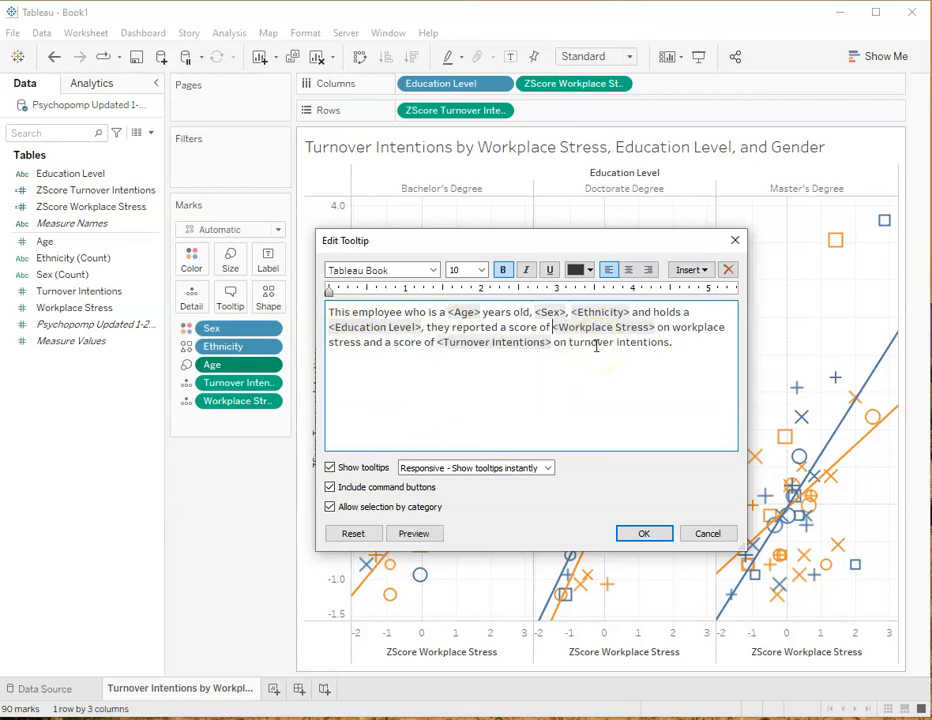
pyautogui.click(416, 535)
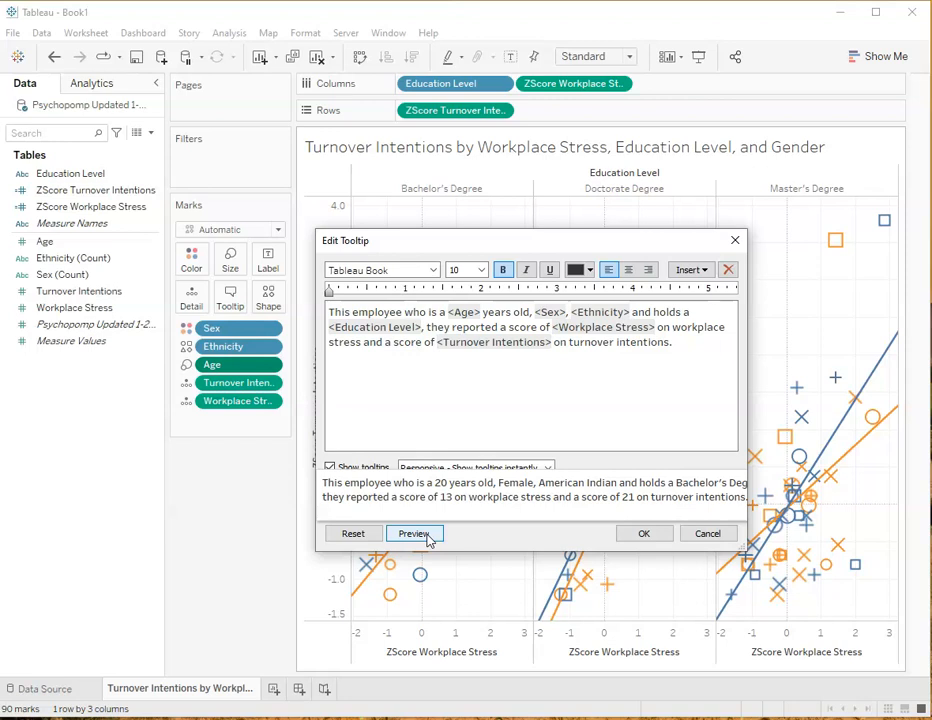
pyautogui.click(428, 538)
pyautogui.click(428, 538)
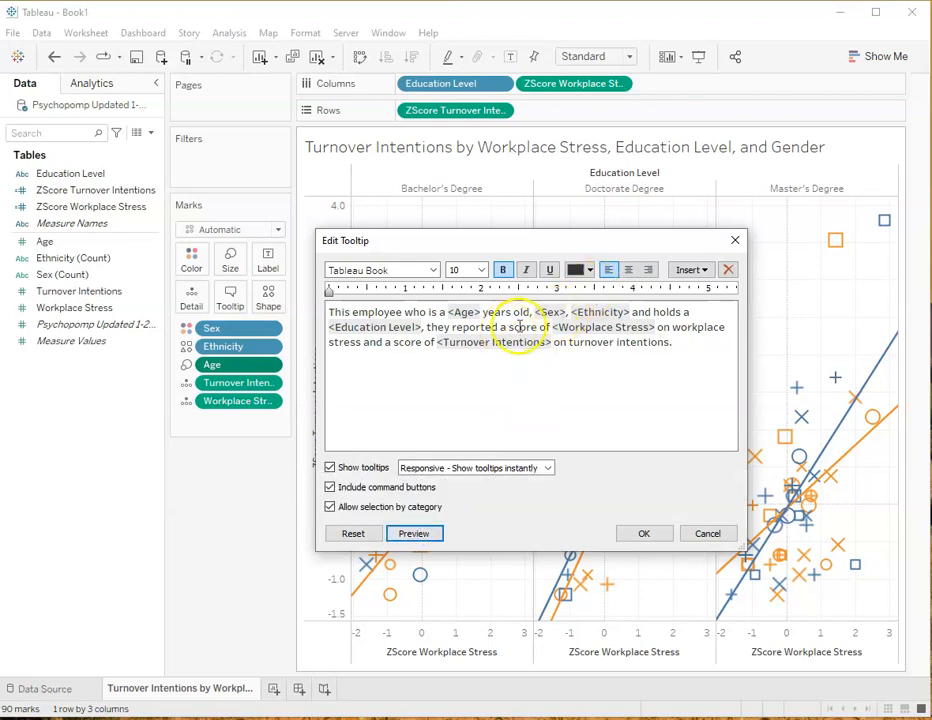
# Delete "and" before "holds a" in the tooltip sentence and preview the result
pyautogui.click(653, 312)
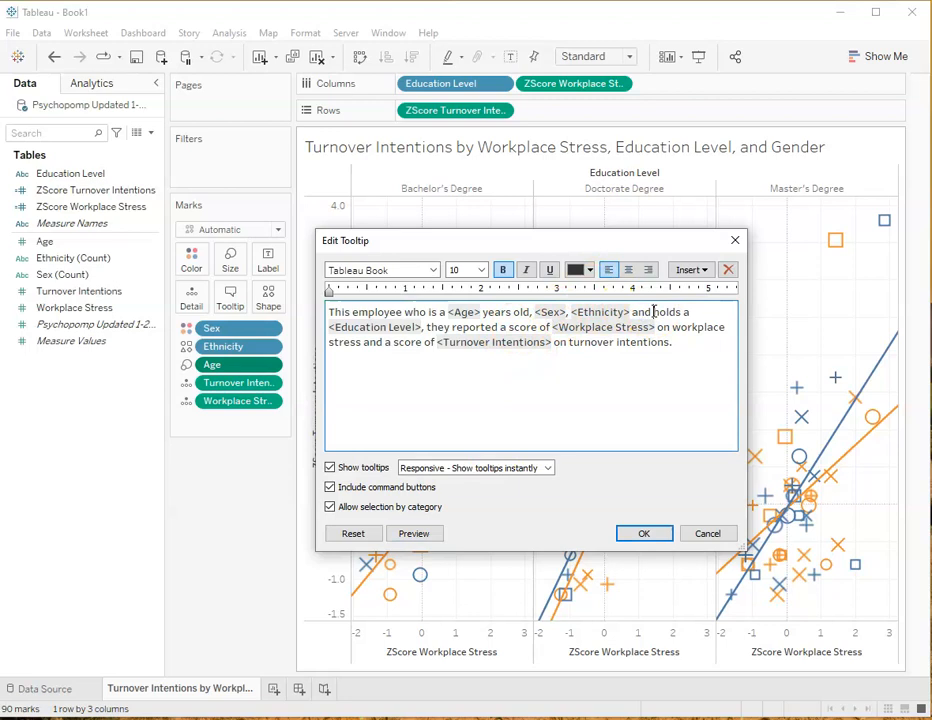
pyautogui.press('BackSpace')
pyautogui.press('BackSpace')
pyautogui.press('BackSpace')
pyautogui.press('BackSpace')
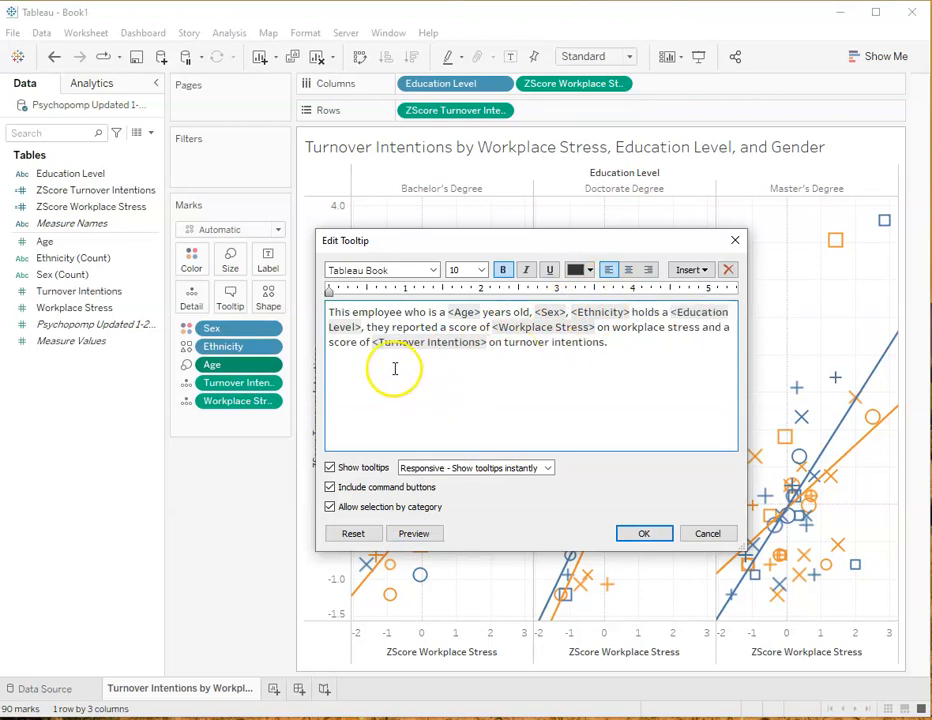
pyautogui.click(416, 537)
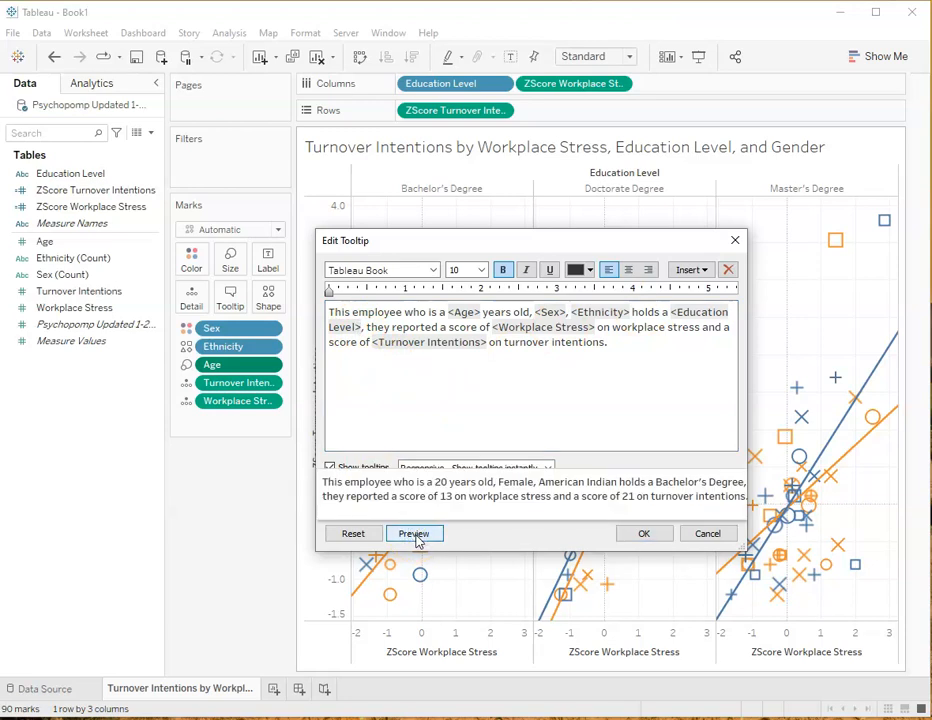
# Change "years old" to "year old" after the <Age> field in the tooltip sentence and preview it
pyautogui.click(510, 312)
pyautogui.press('BackSpace')
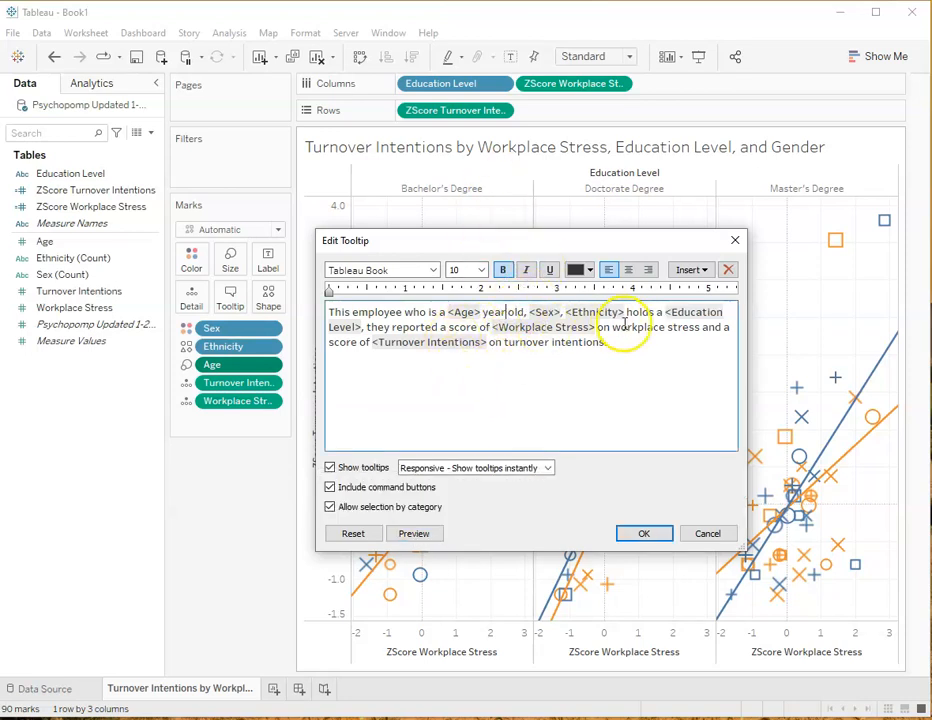
pyautogui.click(416, 545)
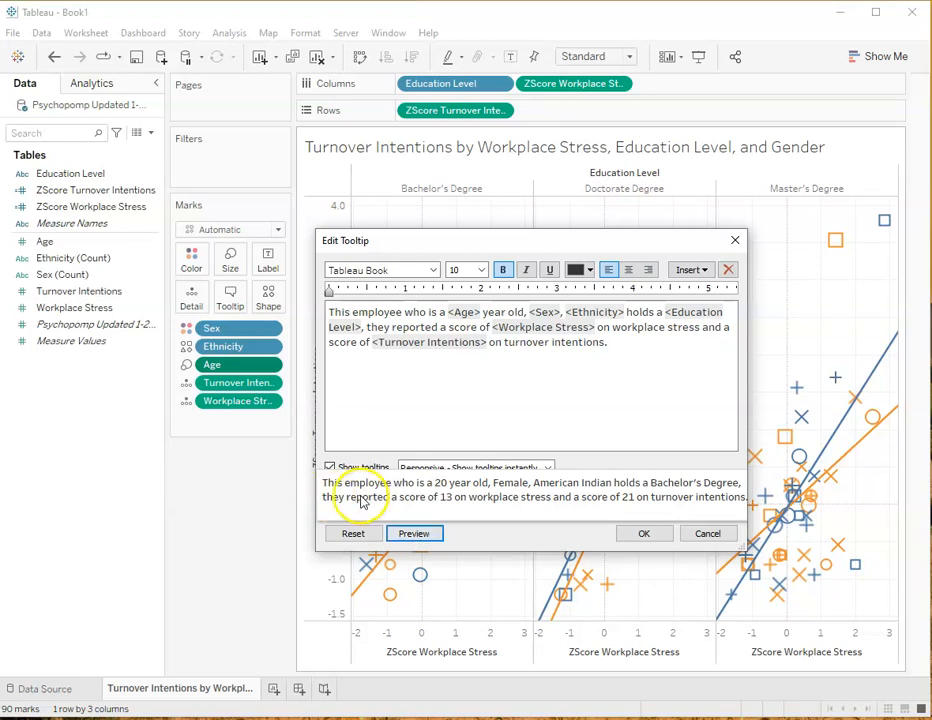
# Delete ", they" before "reported a score of" in the tooltip sentence and preview the result
pyautogui.click(362, 372)
pyautogui.doubleClick(377, 327)
pyautogui.press('BackSpace')
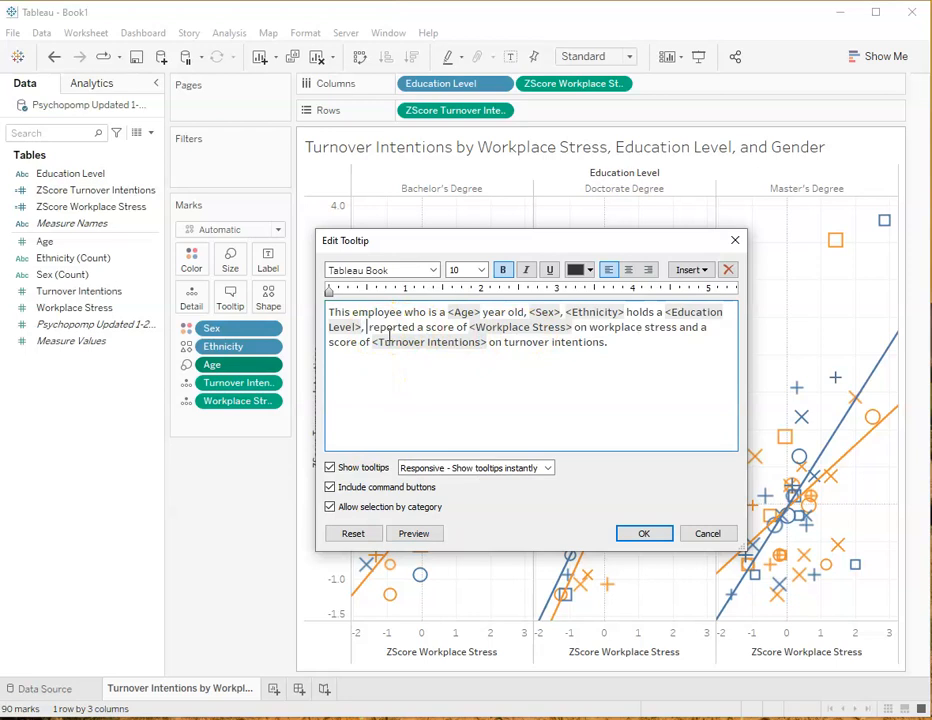
pyautogui.press('BackSpace')
pyautogui.click(414, 534)
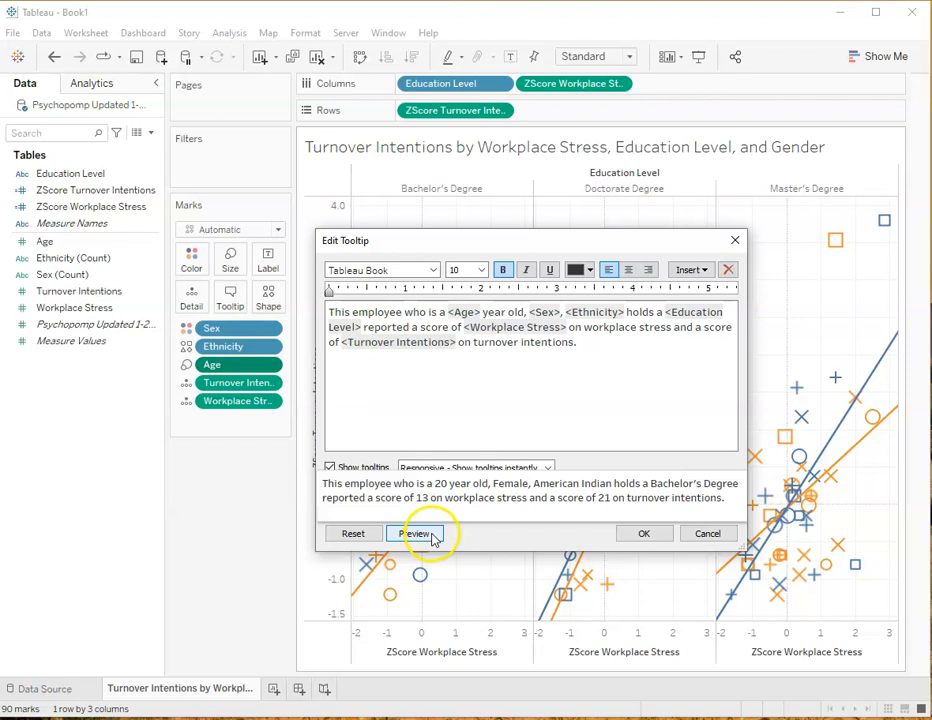
# Insert "and" between the <Ethnicity> field and "holds a", and apply the edited tooltip to the chart
pyautogui.click(632, 312)
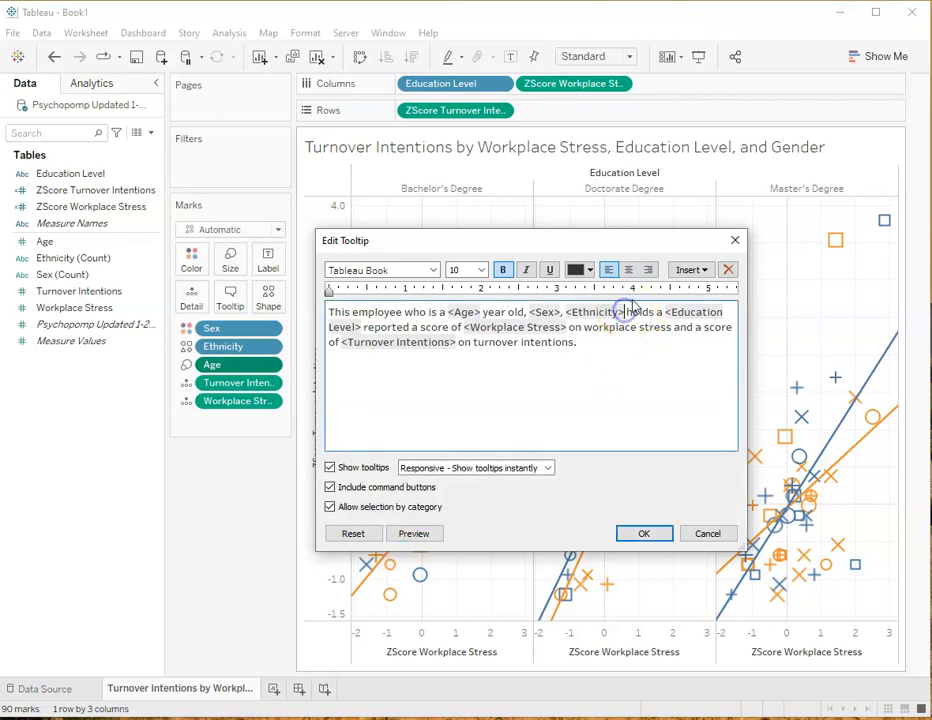
pyautogui.write('and')
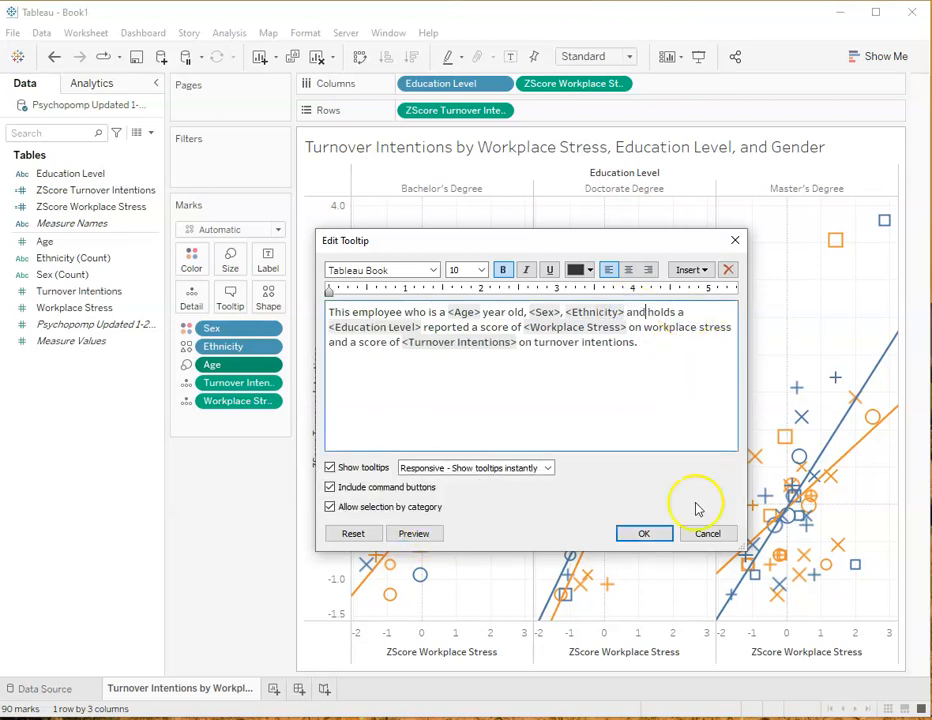
pyautogui.click(645, 533)
# Examine the chart's tooltips and compare the trend-line equations, R-squared and p-values across the Bachelor's, Doctorate and Master's panes
pyautogui.moveTo(632, 362)
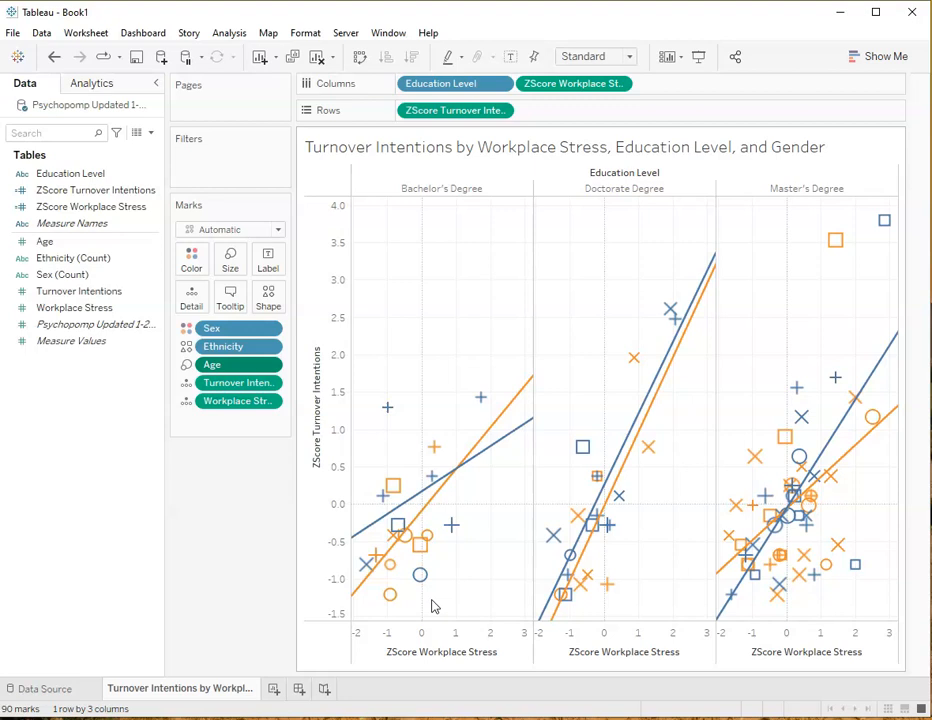
pyautogui.moveTo(355, 588)
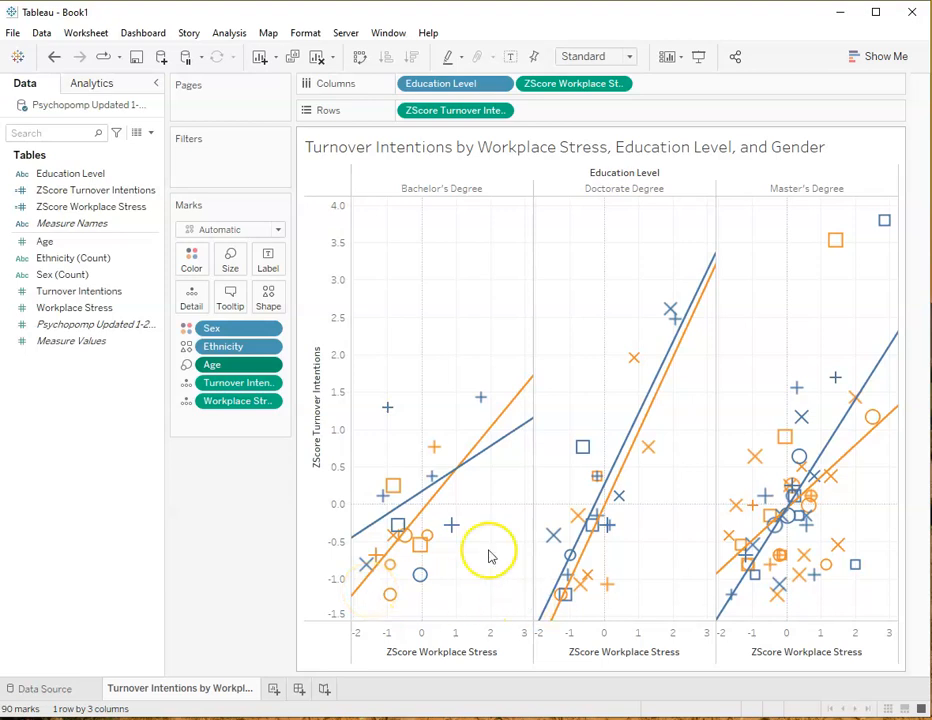
pyautogui.moveTo(462, 478)
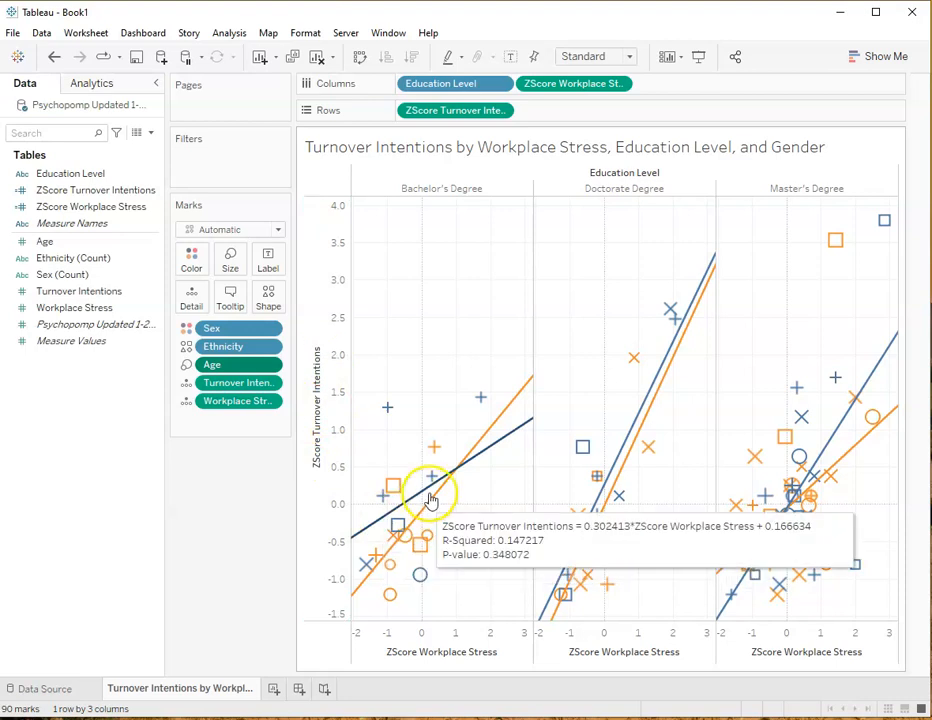
pyautogui.moveTo(434, 446)
pyautogui.moveTo(477, 449)
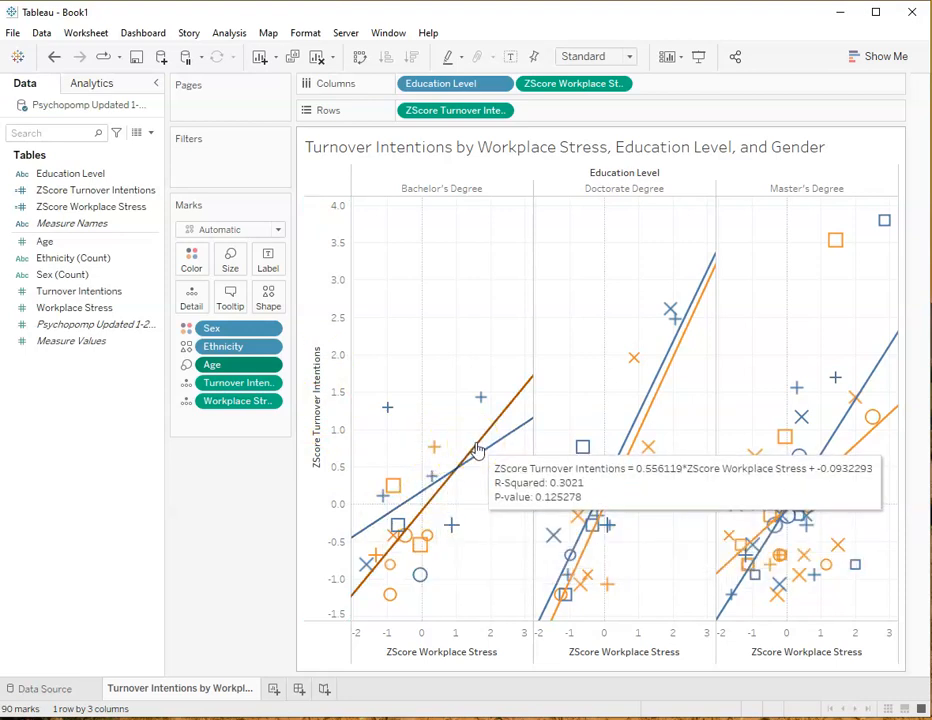
pyautogui.click(479, 459)
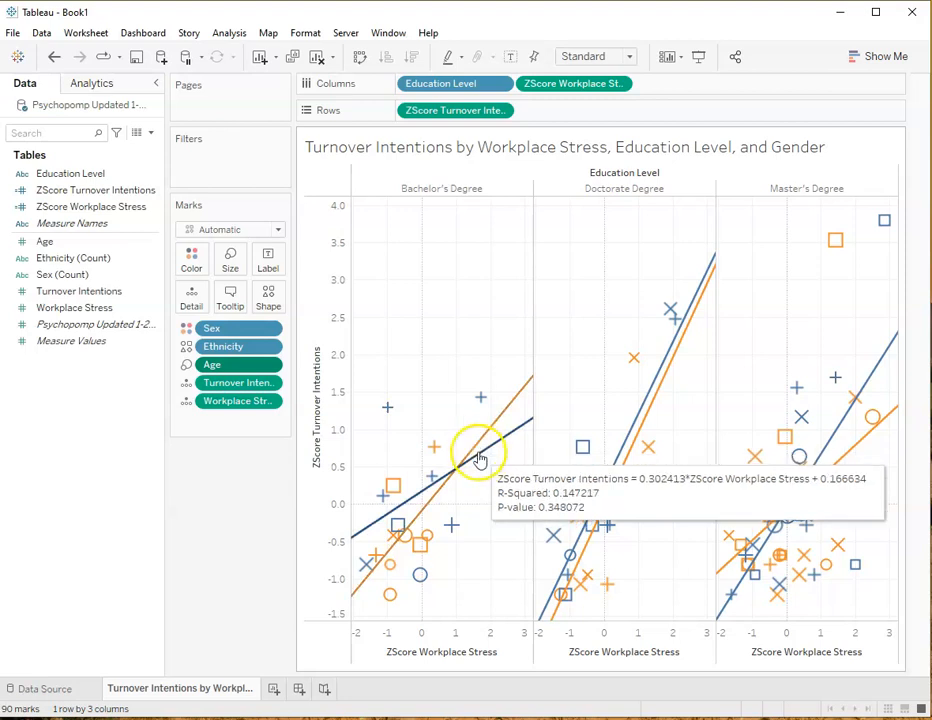
pyautogui.moveTo(481, 447)
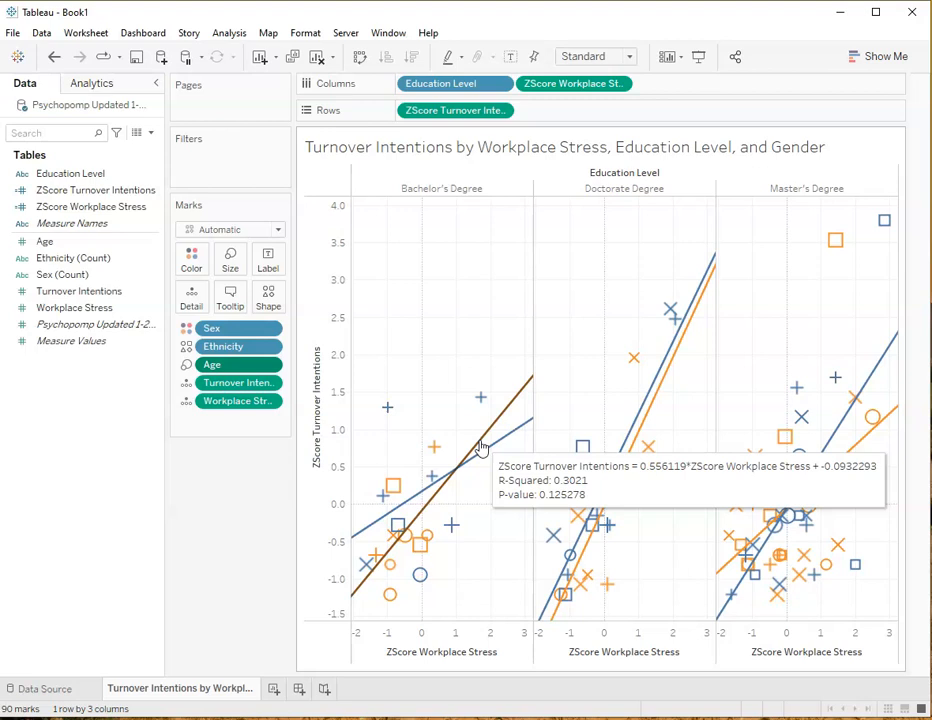
pyautogui.moveTo(613, 465)
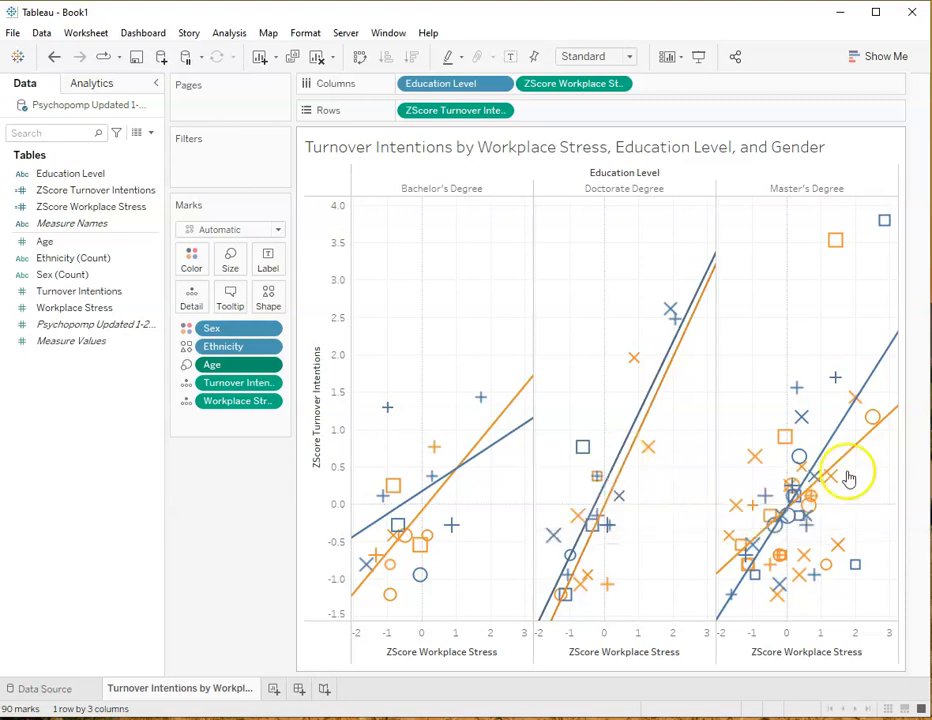
pyautogui.moveTo(815, 468)
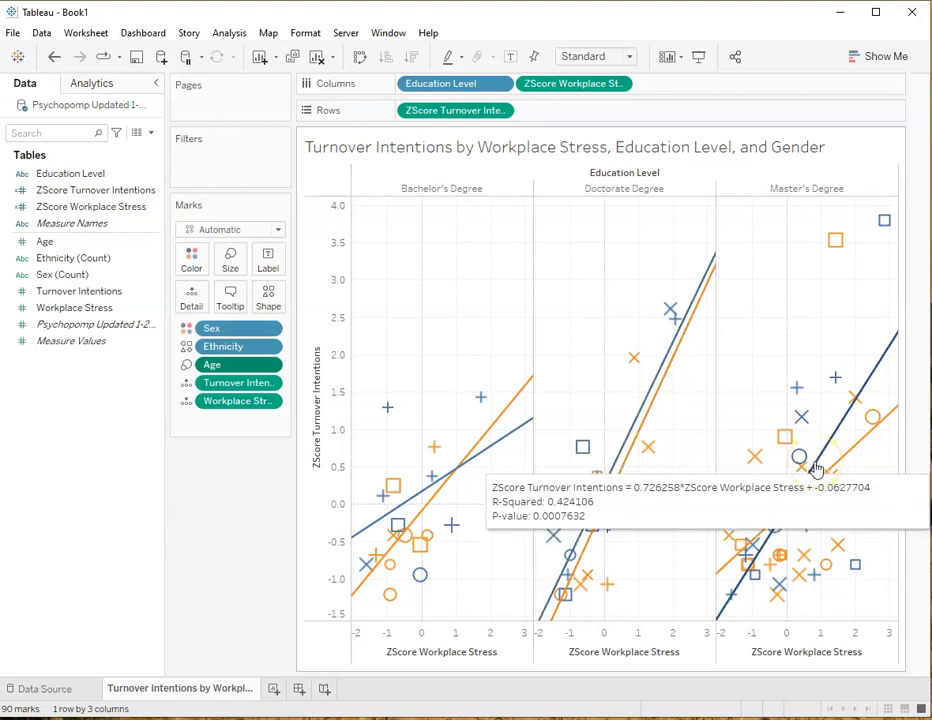
# Examine the equation, R-squared and p-value of the blue trend line in the Master's Degree pane
pyautogui.click(820, 462)
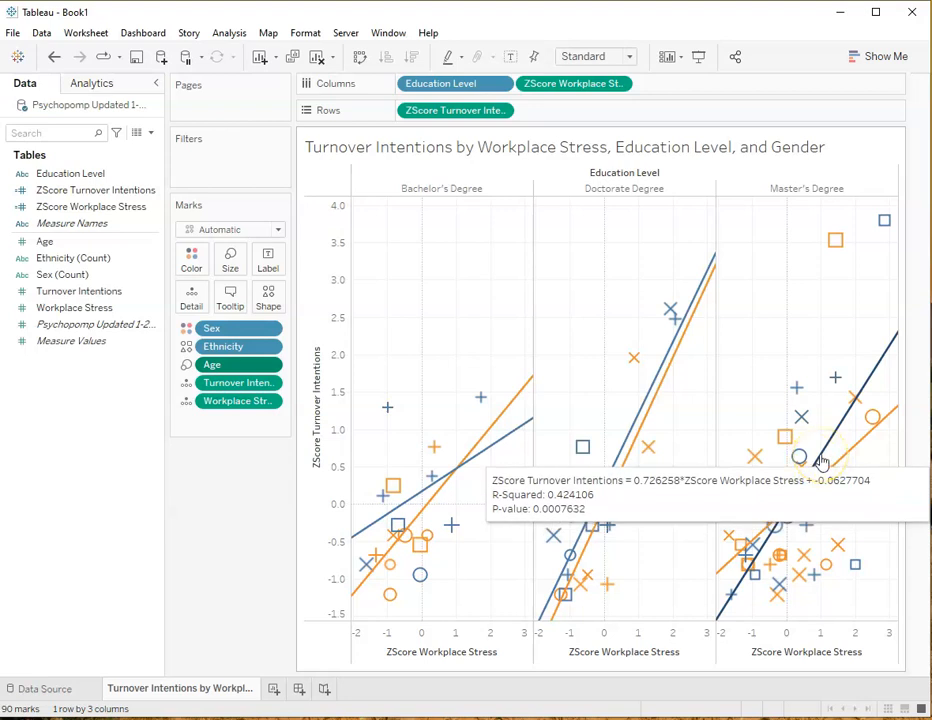
pyautogui.click(818, 475)
pyautogui.moveTo(824, 482)
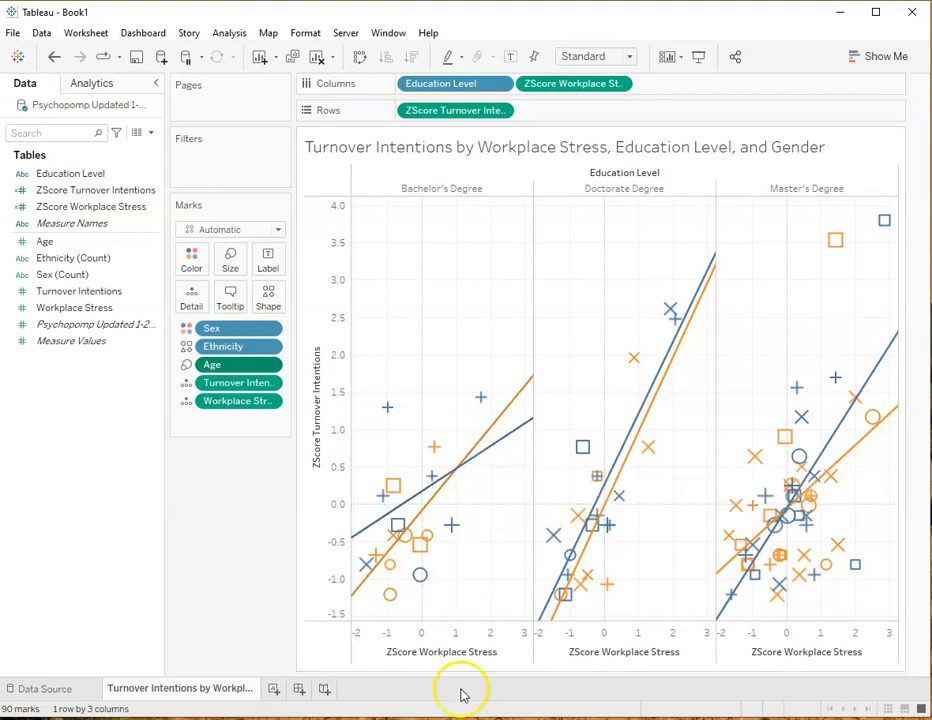
# Read the sentence-style tooltips of individual employee marks in the Bachelor's and Doctorate Degree panes, comparing their demographics, workplace stress and turnover intentions scores
pyautogui.moveTo(438, 524)
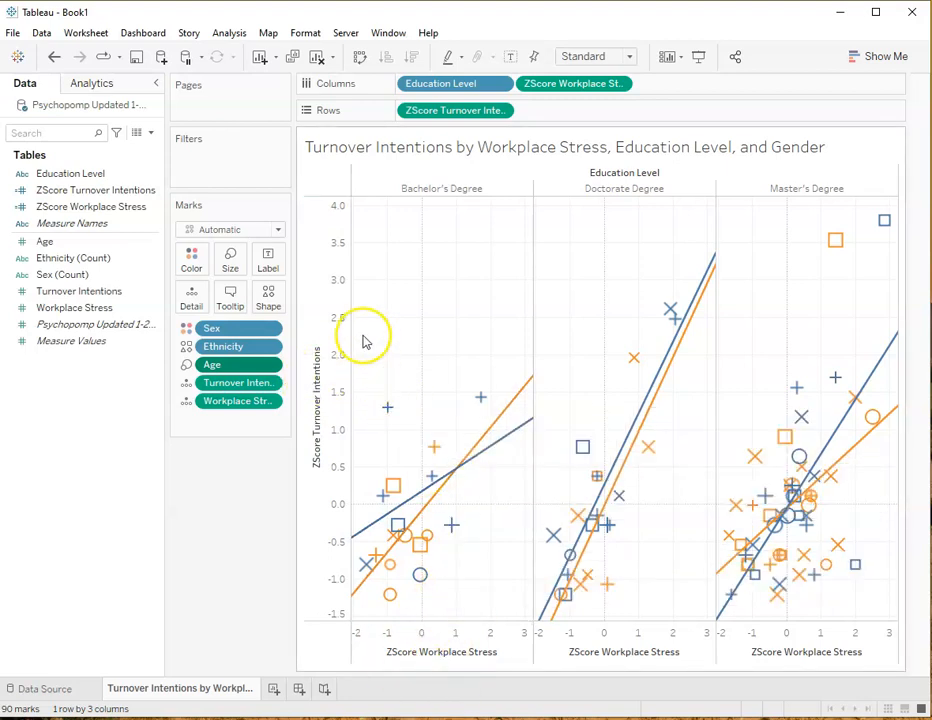
pyautogui.moveTo(517, 410)
pyautogui.moveTo(387, 410)
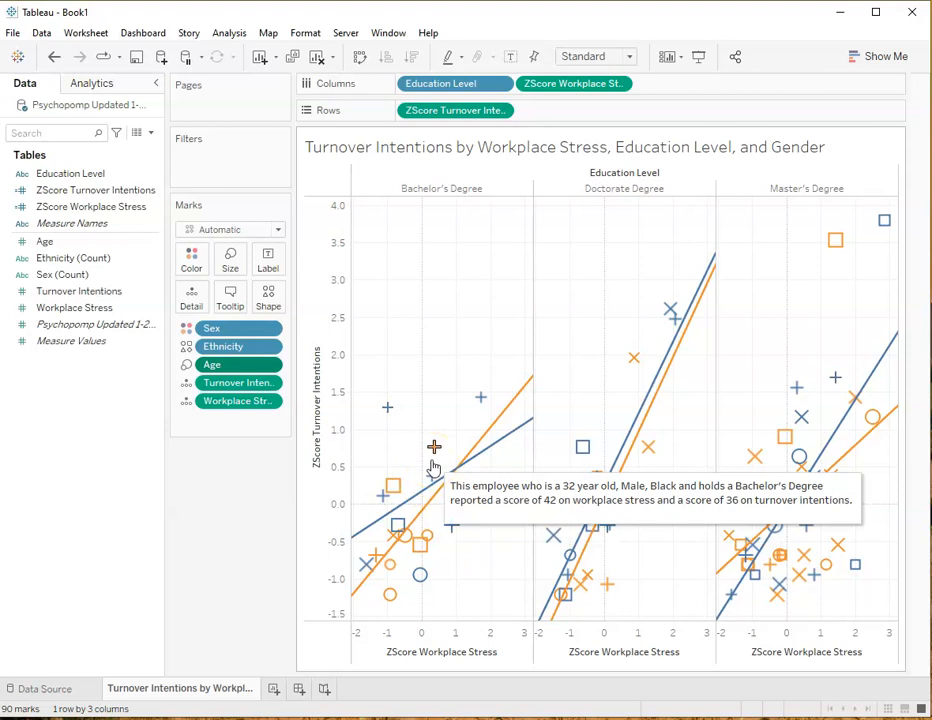
pyautogui.click(434, 446)
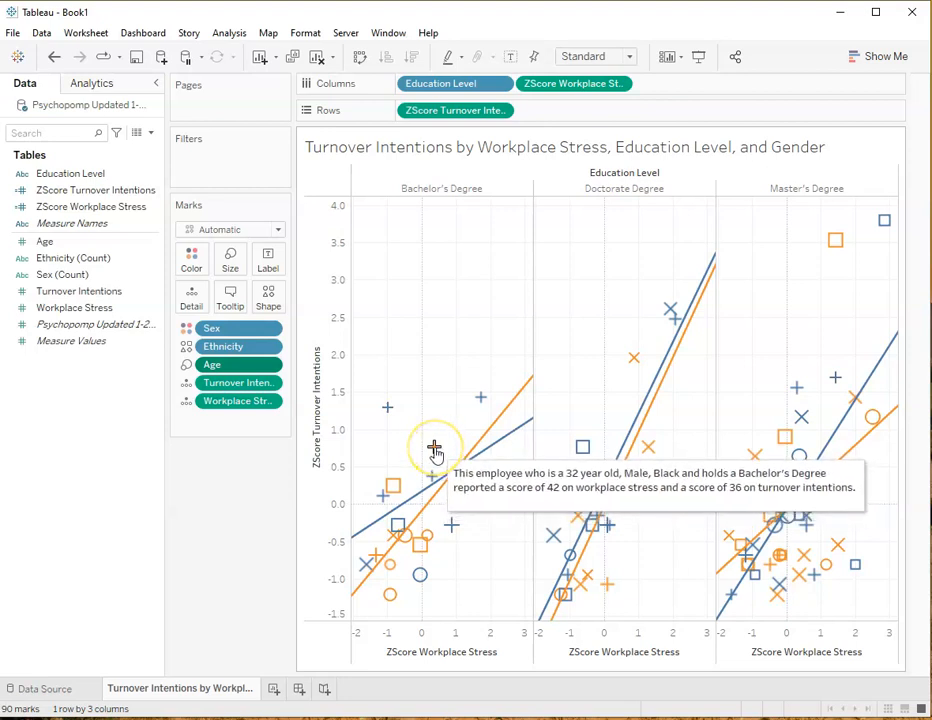
pyautogui.click(392, 490)
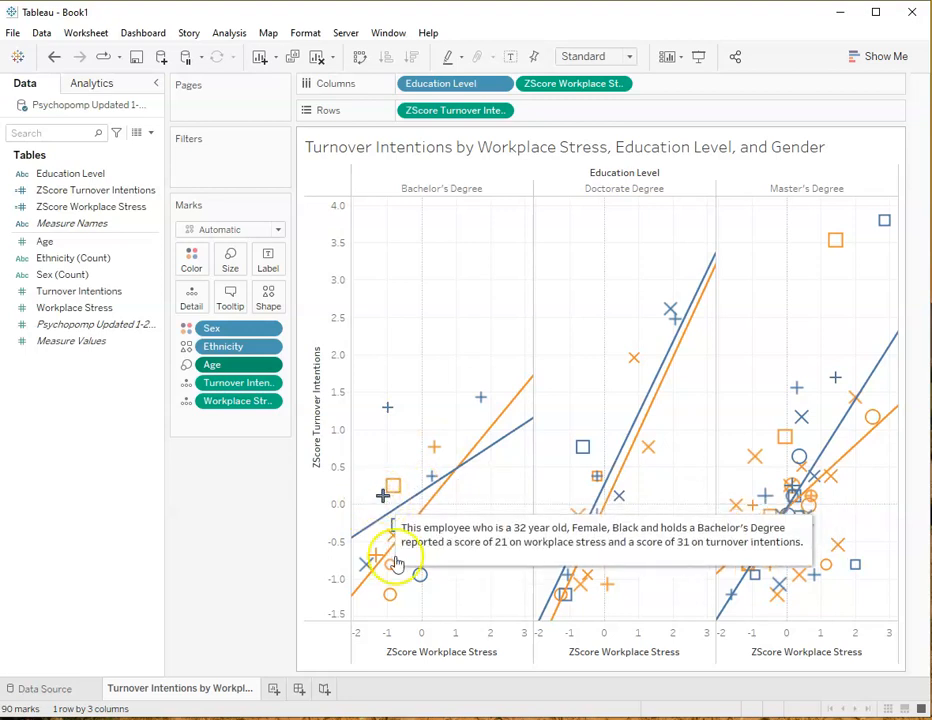
pyautogui.moveTo(667, 314)
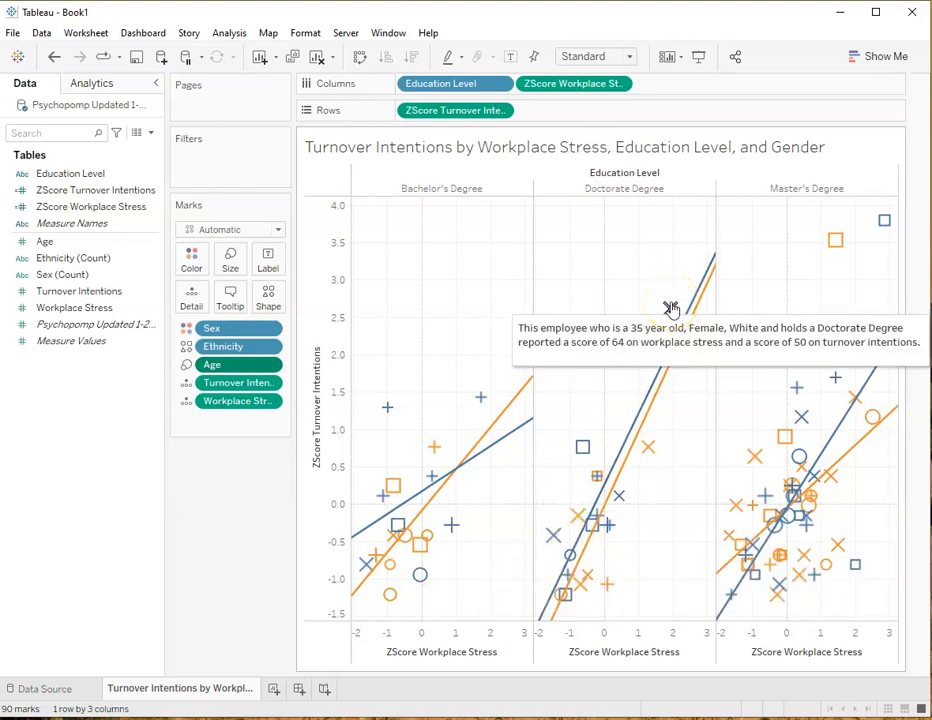
pyautogui.moveTo(636, 359)
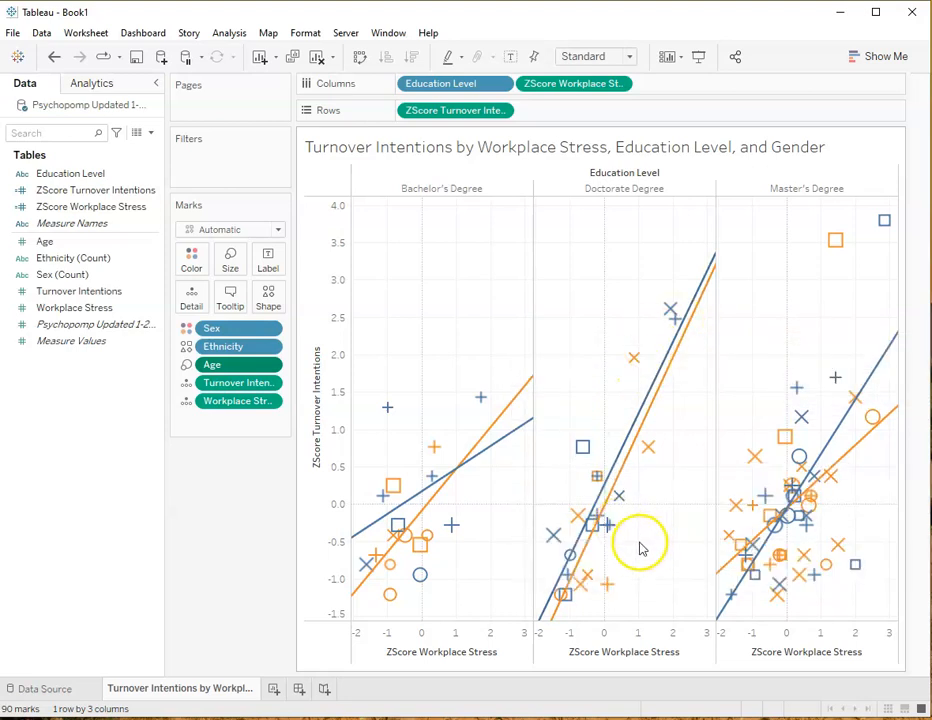
pyautogui.moveTo(600, 522)
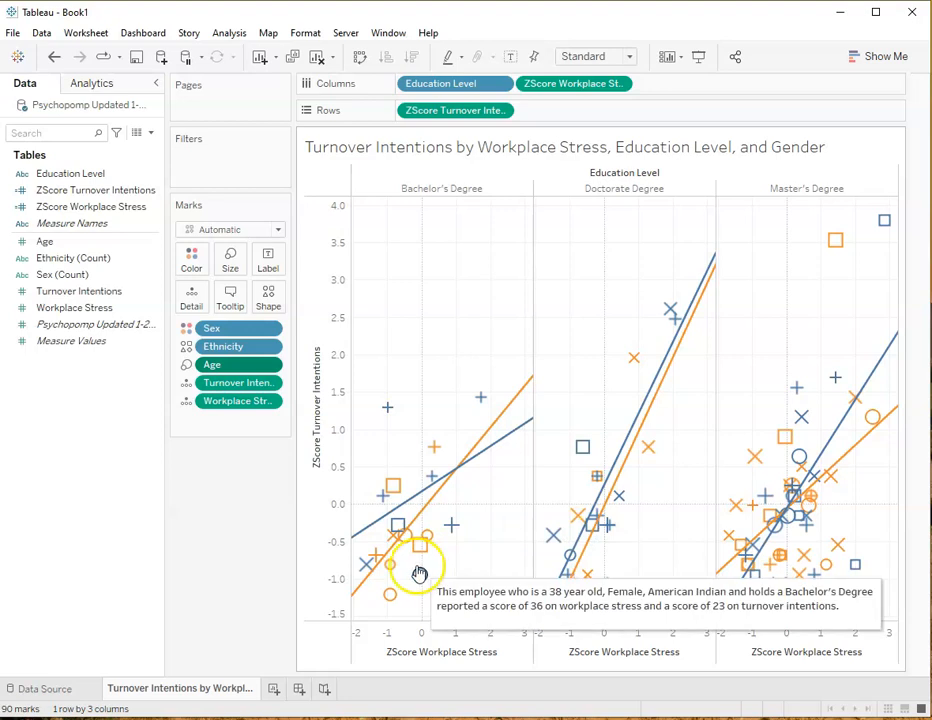
pyautogui.moveTo(393, 596)
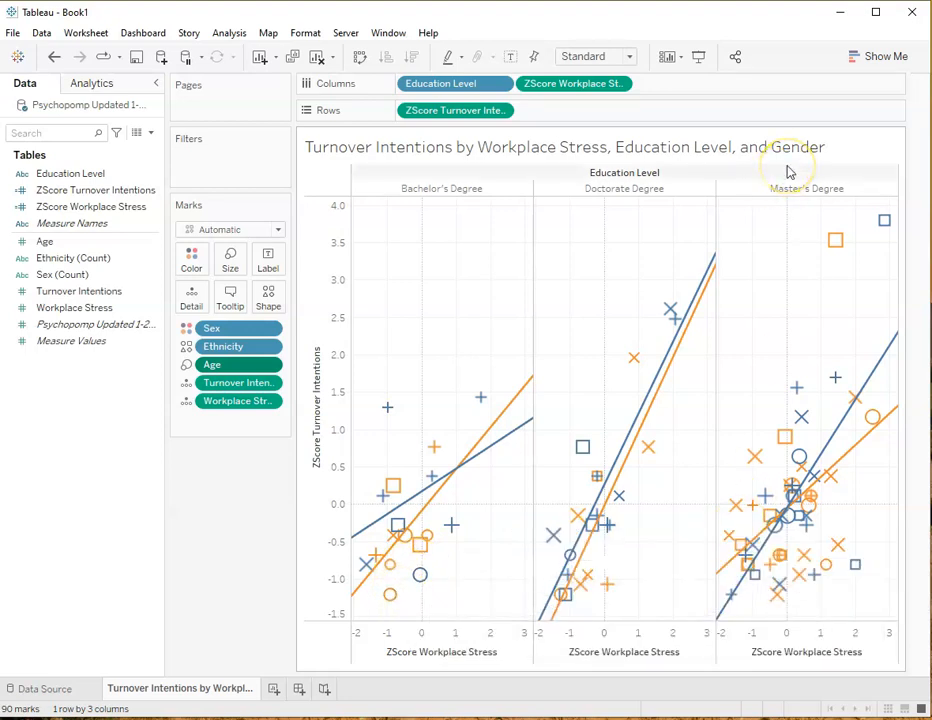
pyautogui.moveTo(667, 364)
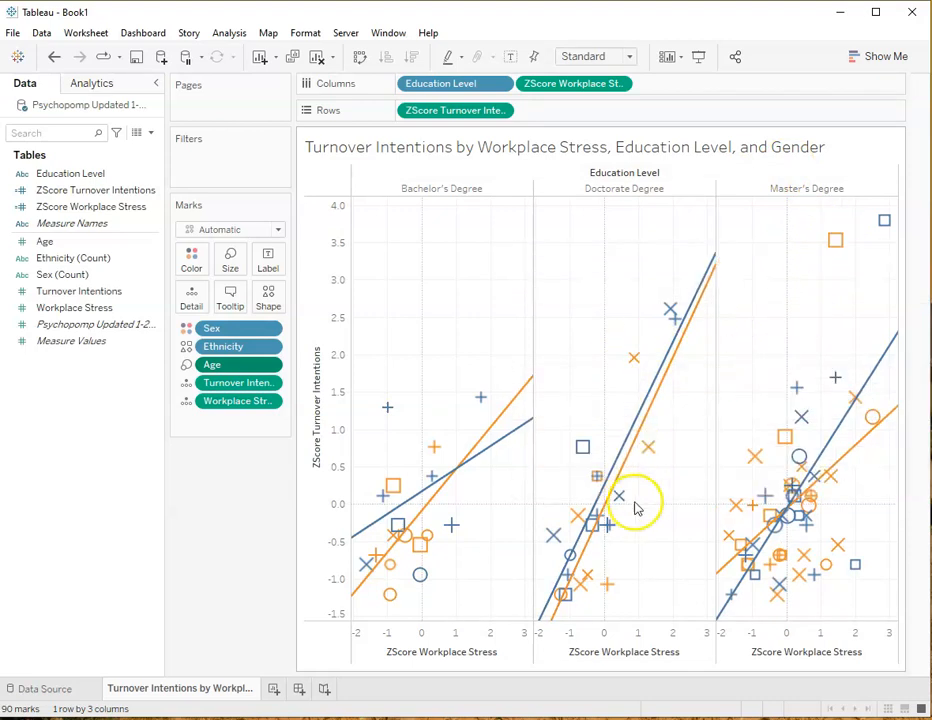
pyautogui.moveTo(418, 553)
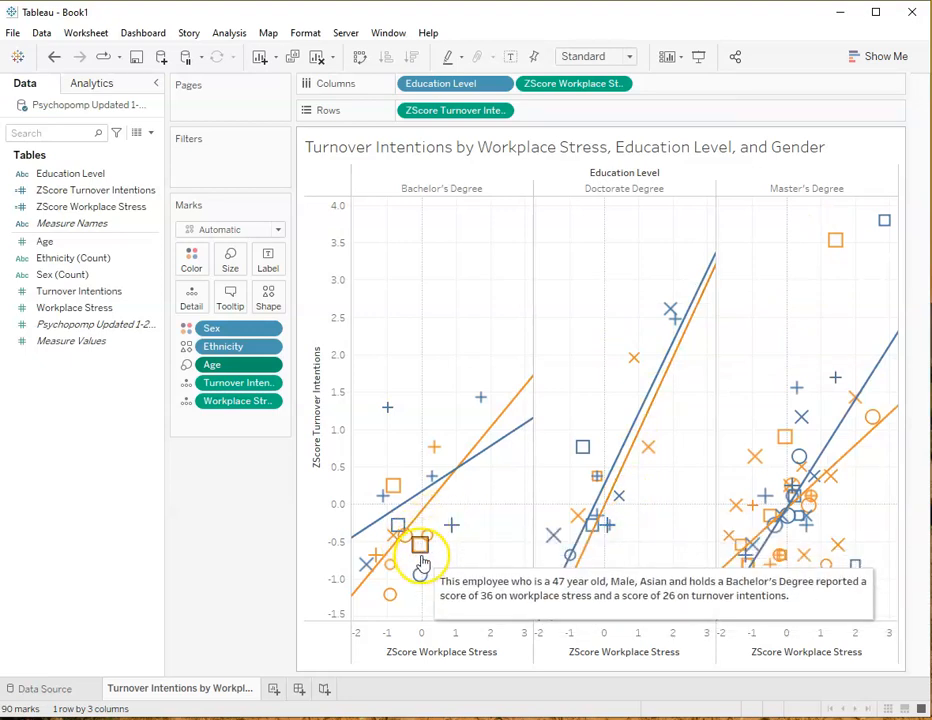